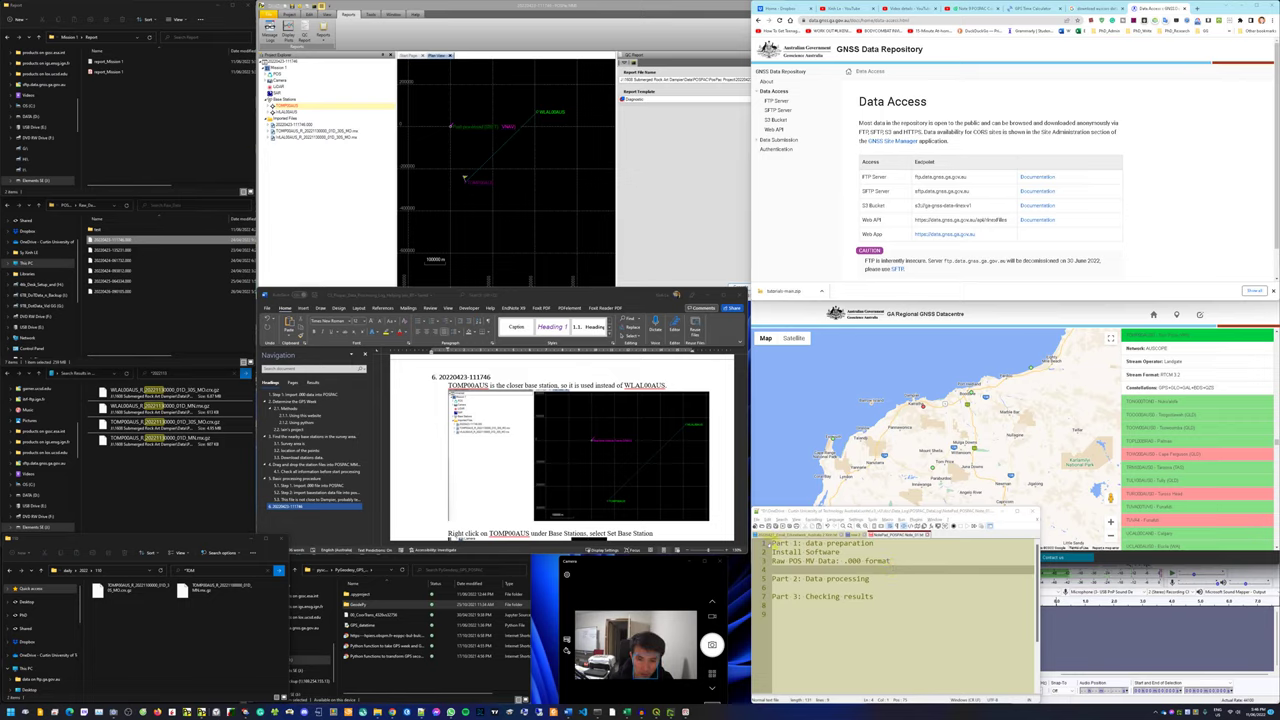
Step: Add a full stop after 'Raw POS MV Data: .000 format' on line 3 of the notes
left_click(793, 569)
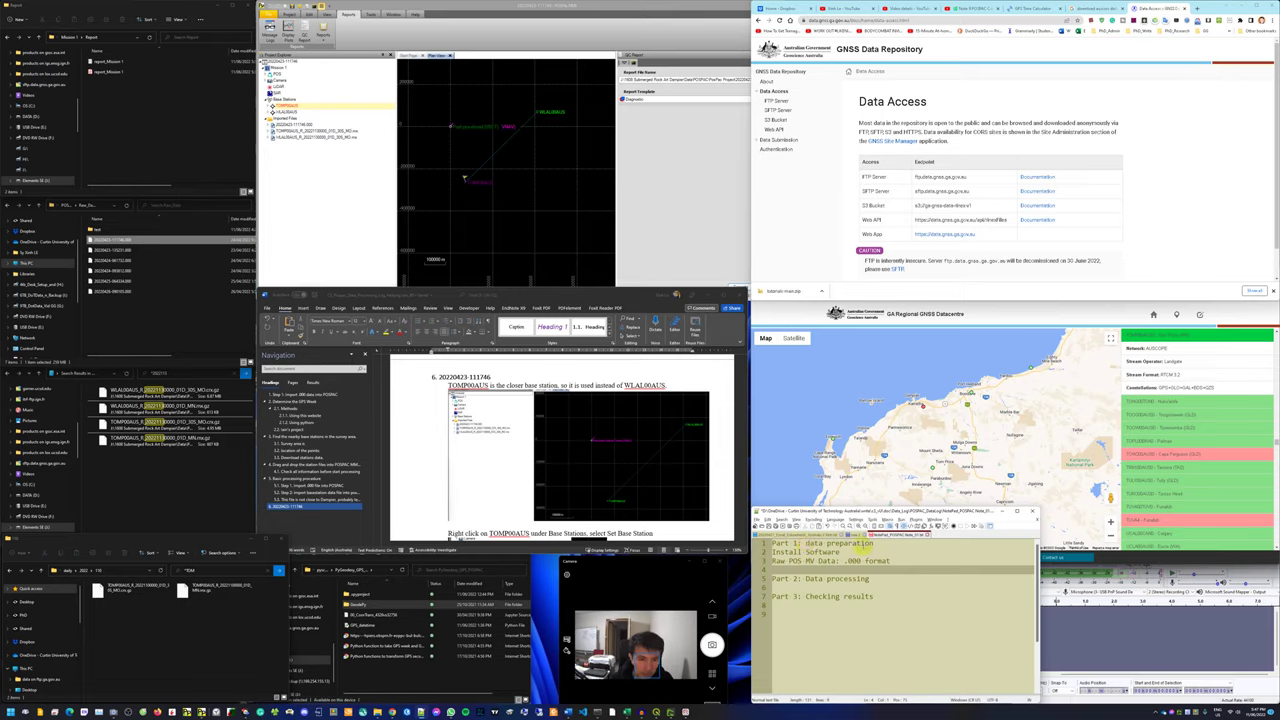
left_click(889, 551)
key("ctrl+shift+Home")
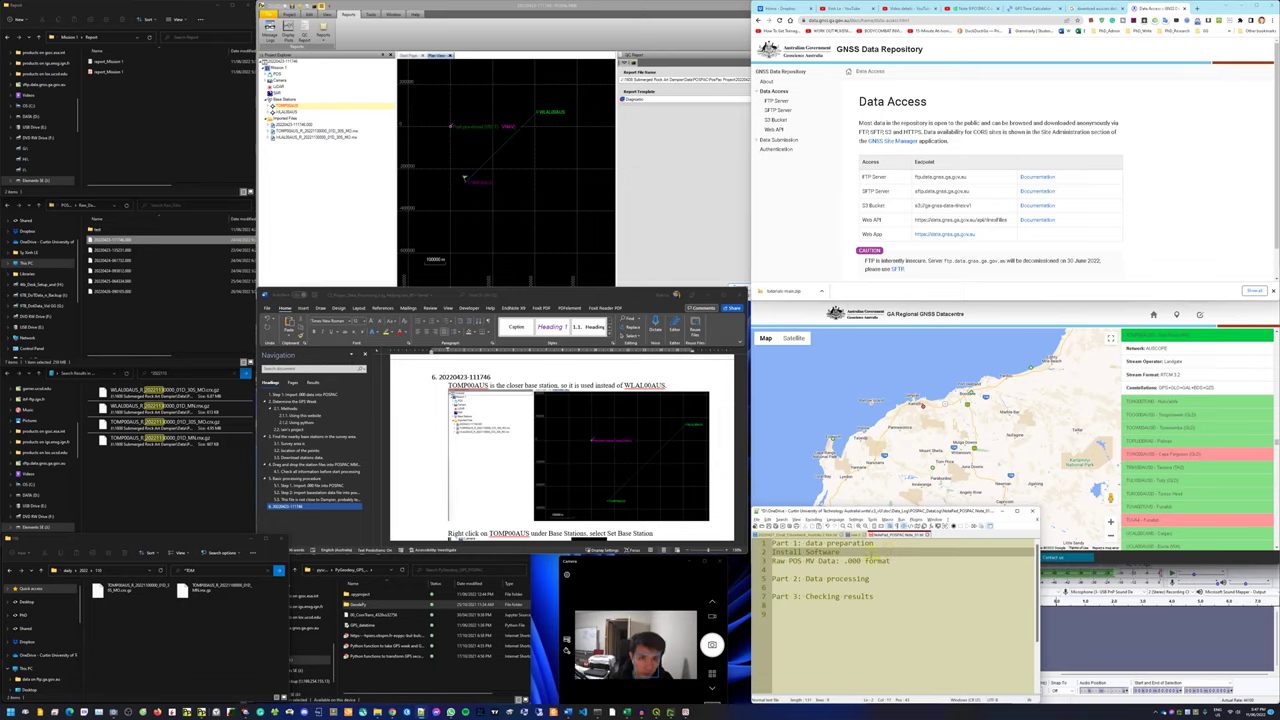
left_click(519, 9)
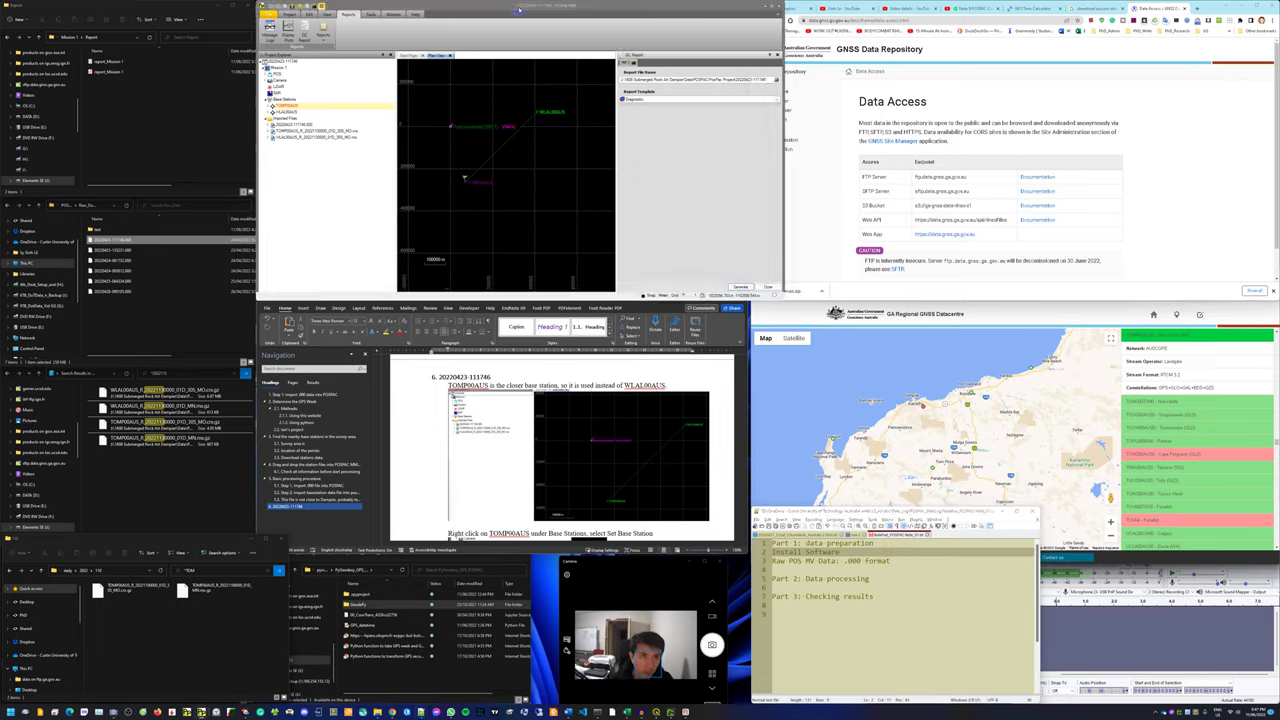
left_click(905, 562)
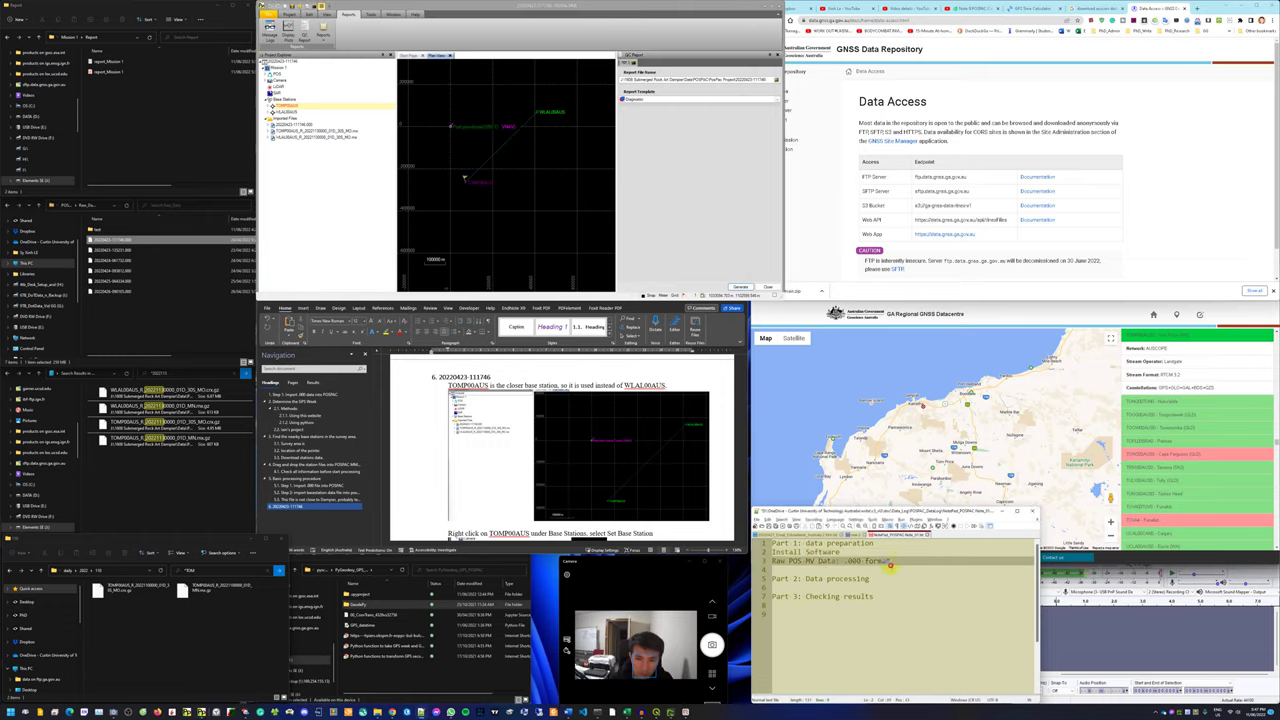
type(".")
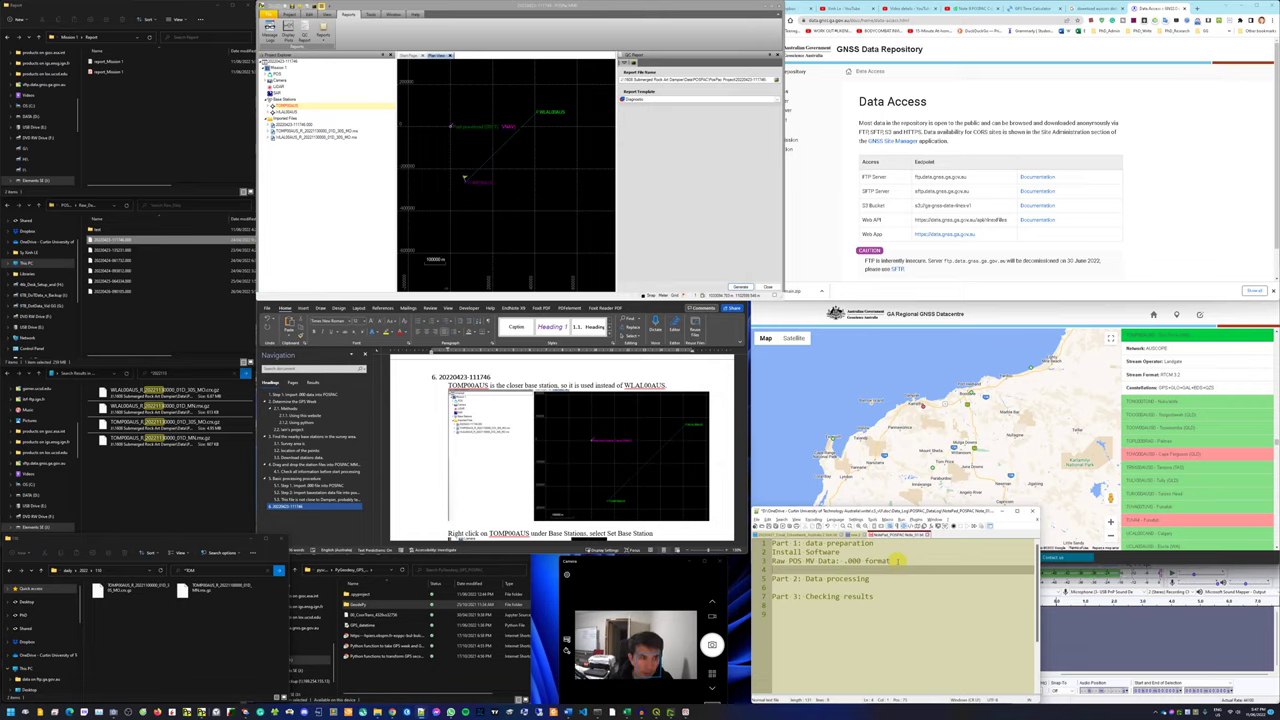
left_click(144, 312)
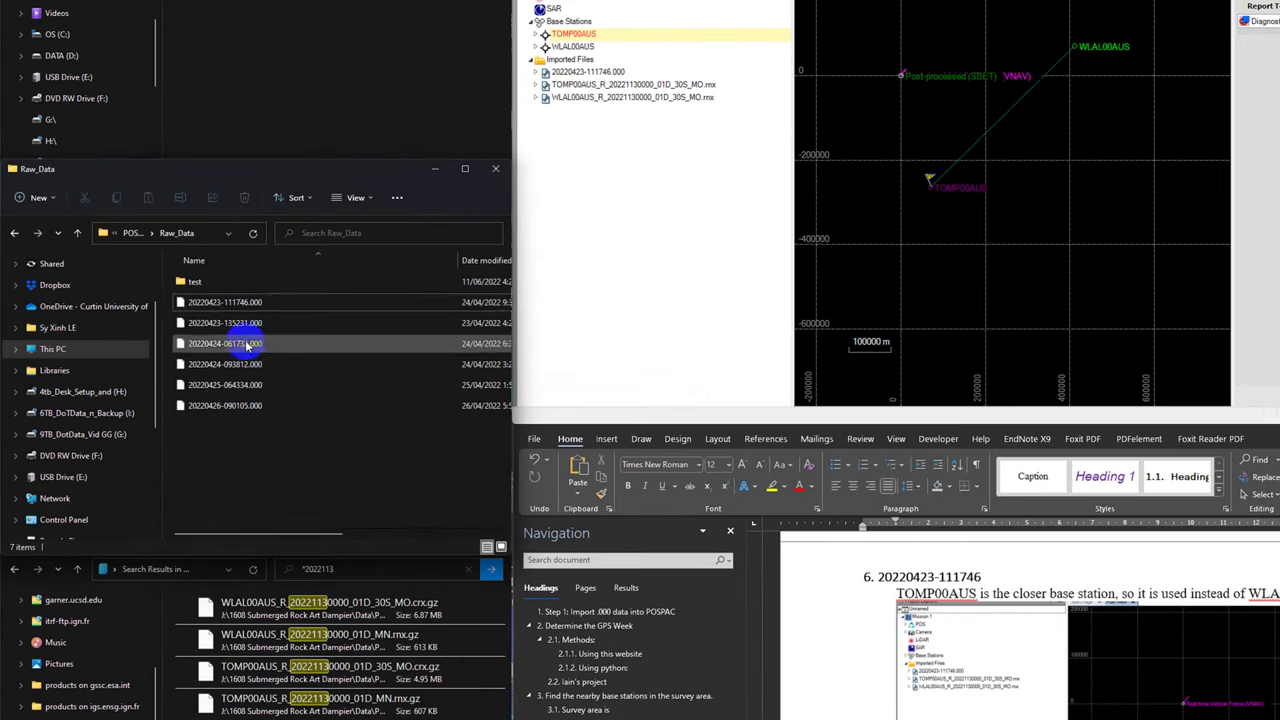
Step: Select raw data file 20220423-111746.000 in the Raw_Data folder
left_click(225, 276)
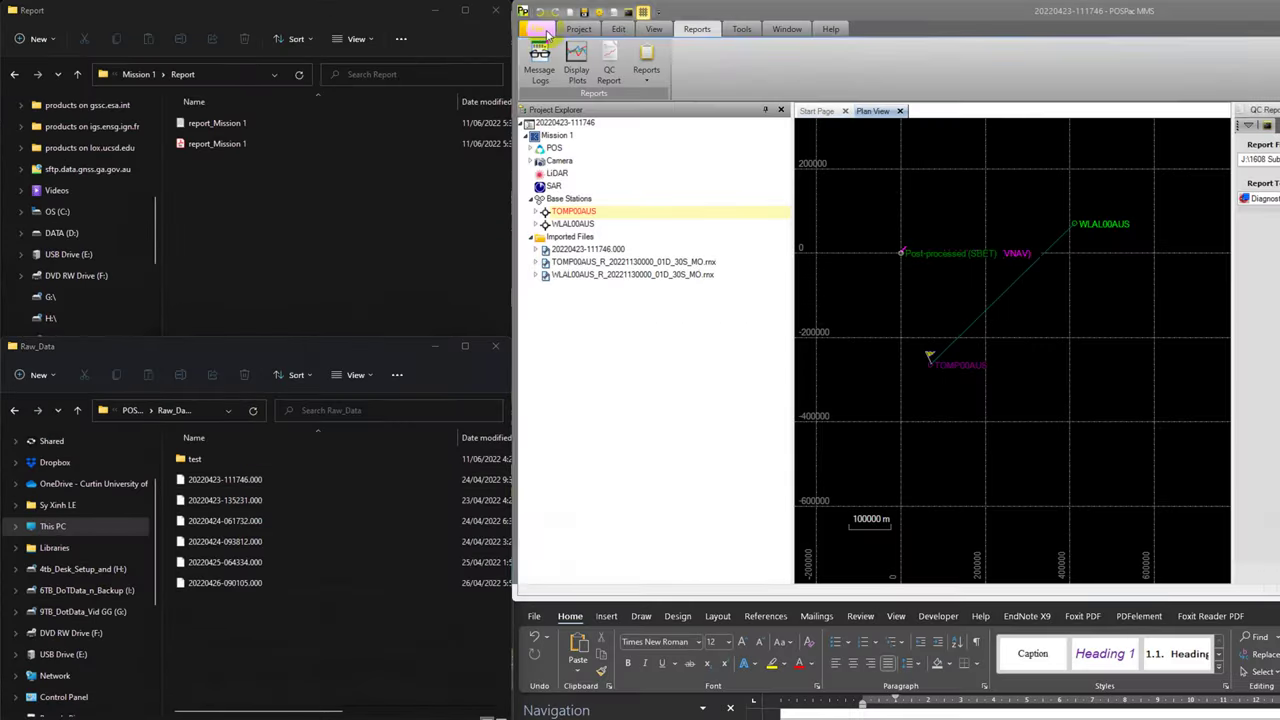
Step: Create a new Unnamed project from the Blank Template with an empty Mission 1
left_click(541, 31)
left_click(544, 32)
left_click(540, 31)
left_click(540, 31)
left_click(545, 32)
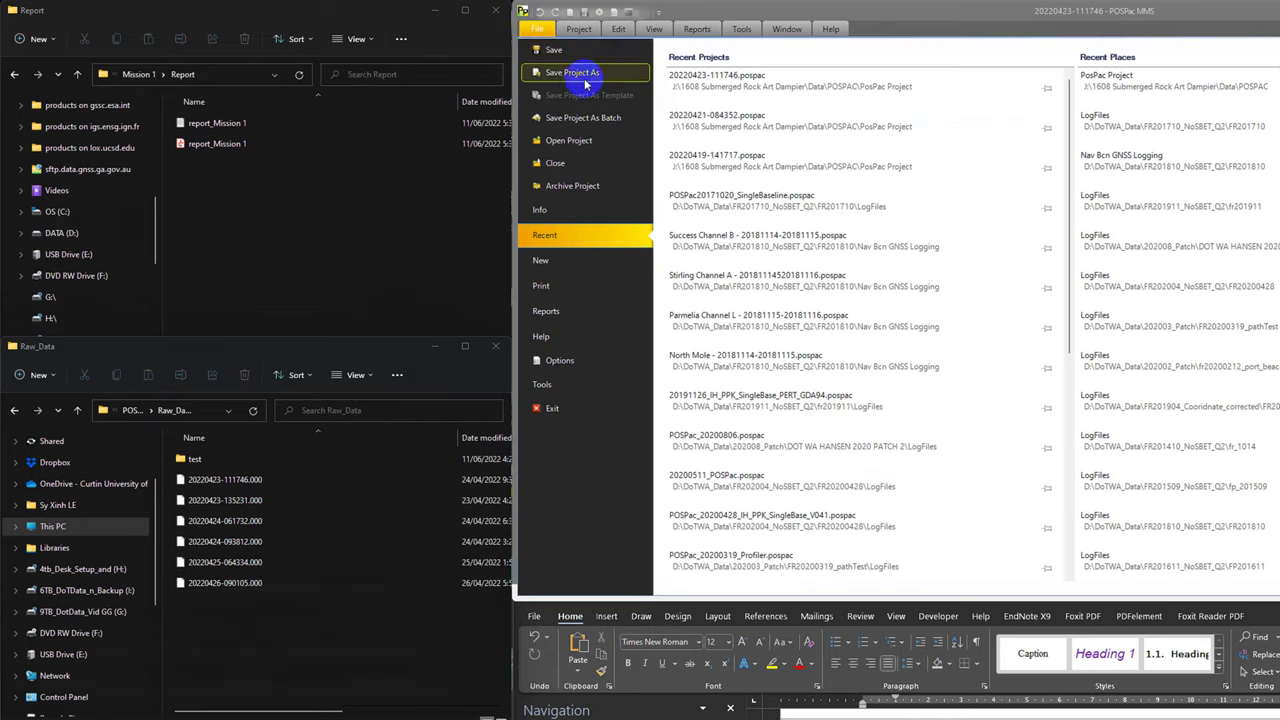
left_click(579, 264)
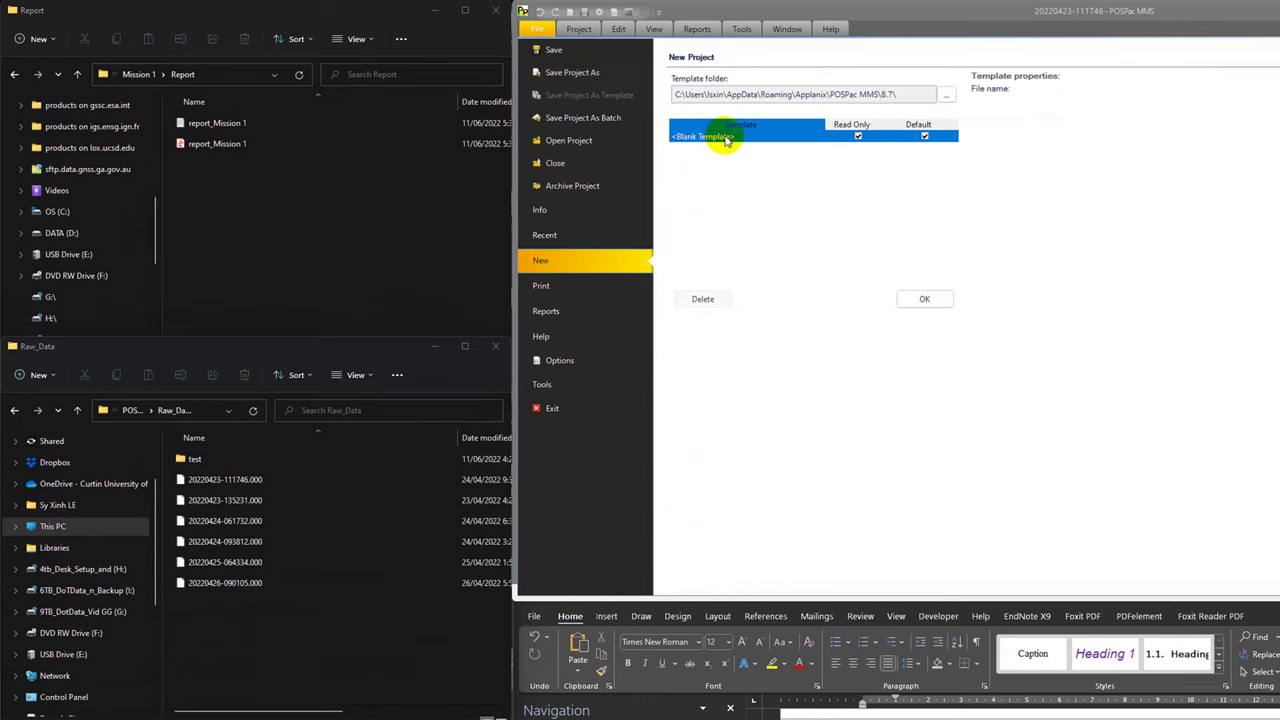
left_click(922, 298)
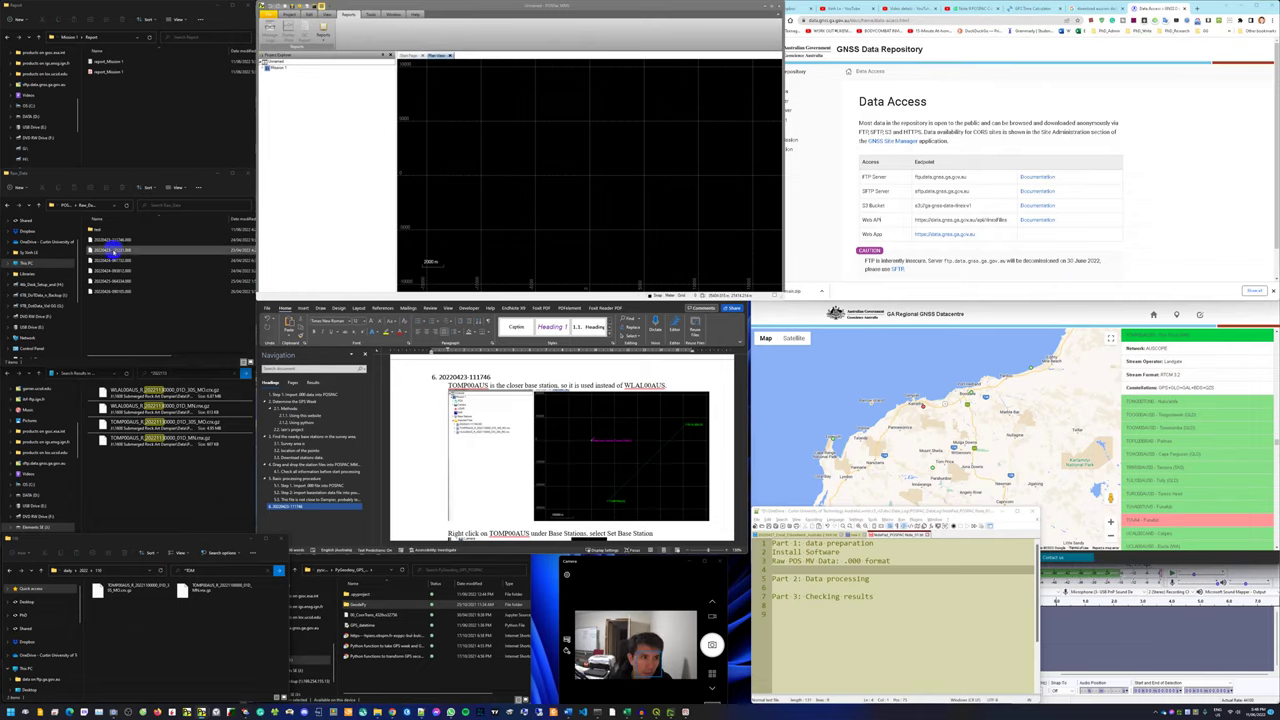
Step: Import raw data file 20220423-135231.000 by dropping it onto the Plan View
left_click(115, 251)
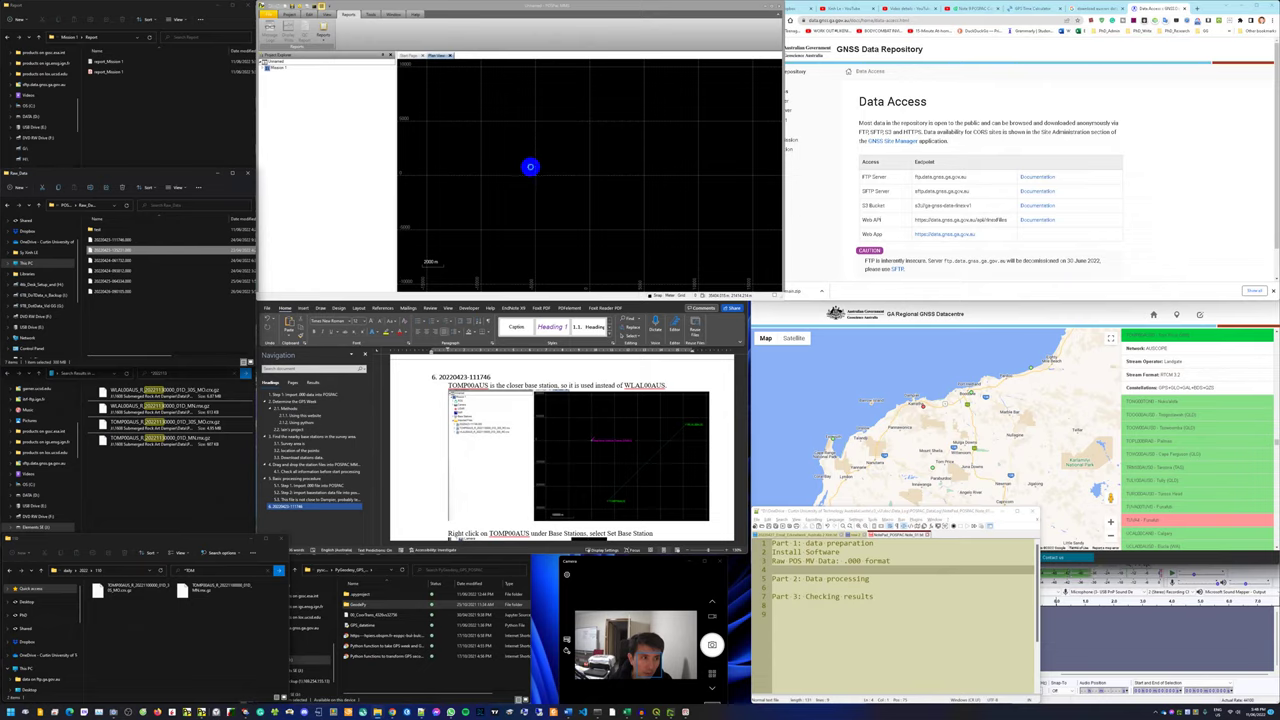
left_click_drag(530, 167, 530, 167)
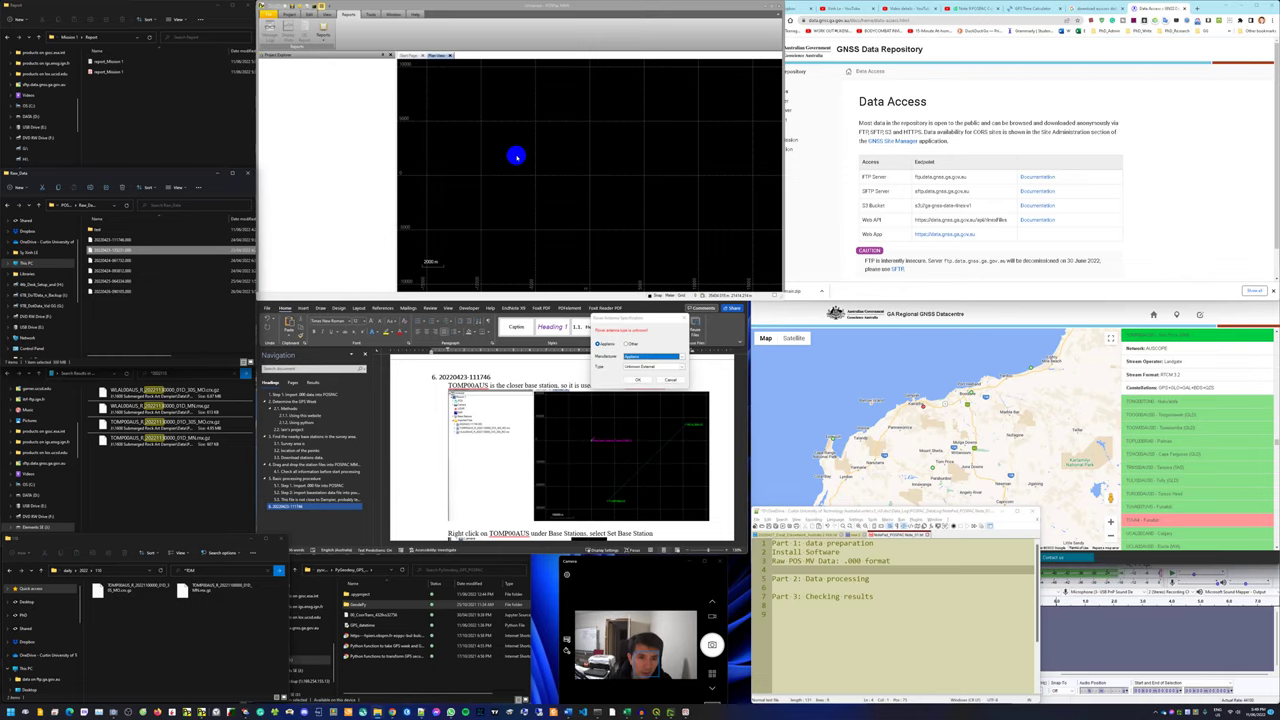
Step: Specify the rover antenna type as the Applanix AT1675
left_click_drag(638, 318, 338, 176)
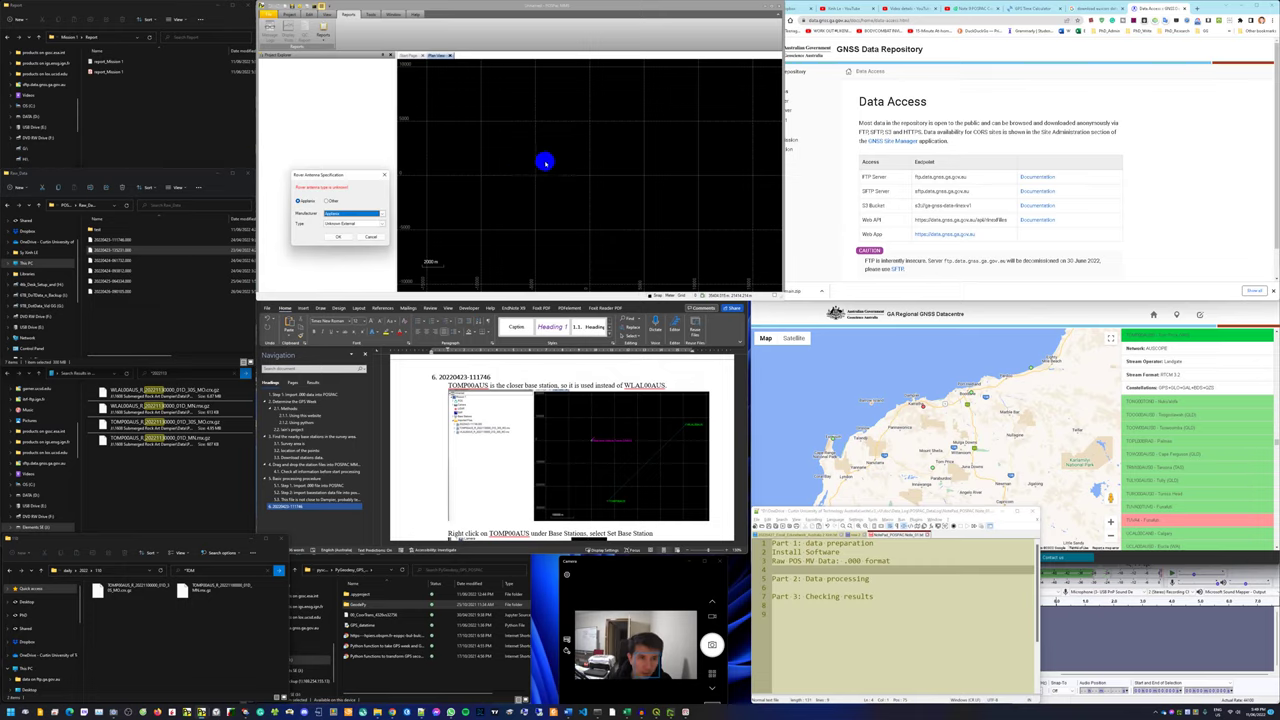
left_click_drag(355, 176, 527, 152)
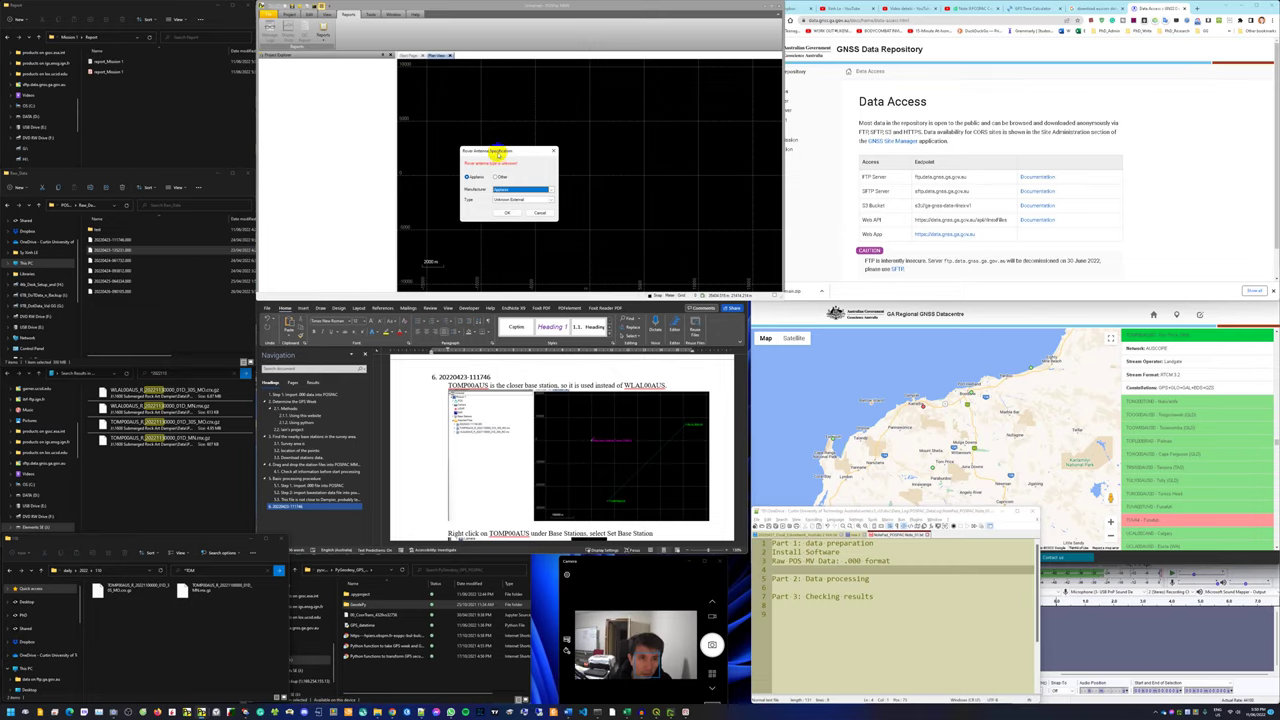
left_click(533, 202)
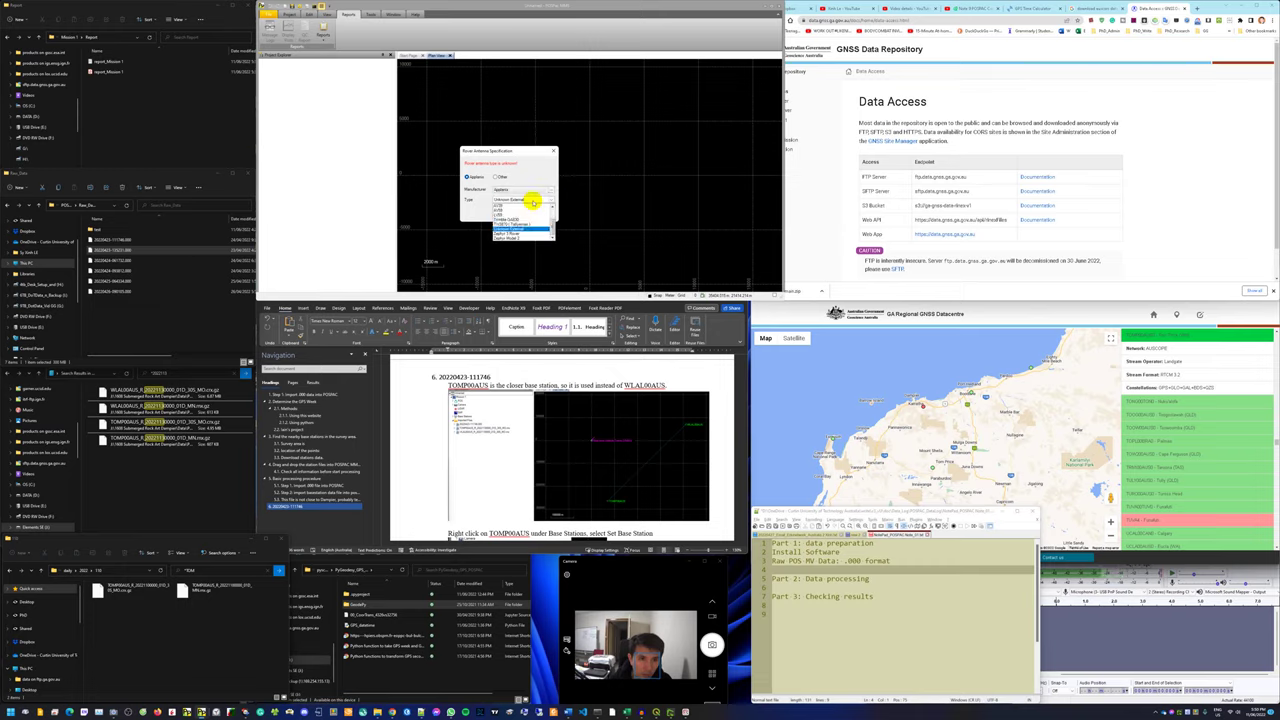
scroll(530, 218, "up", 2)
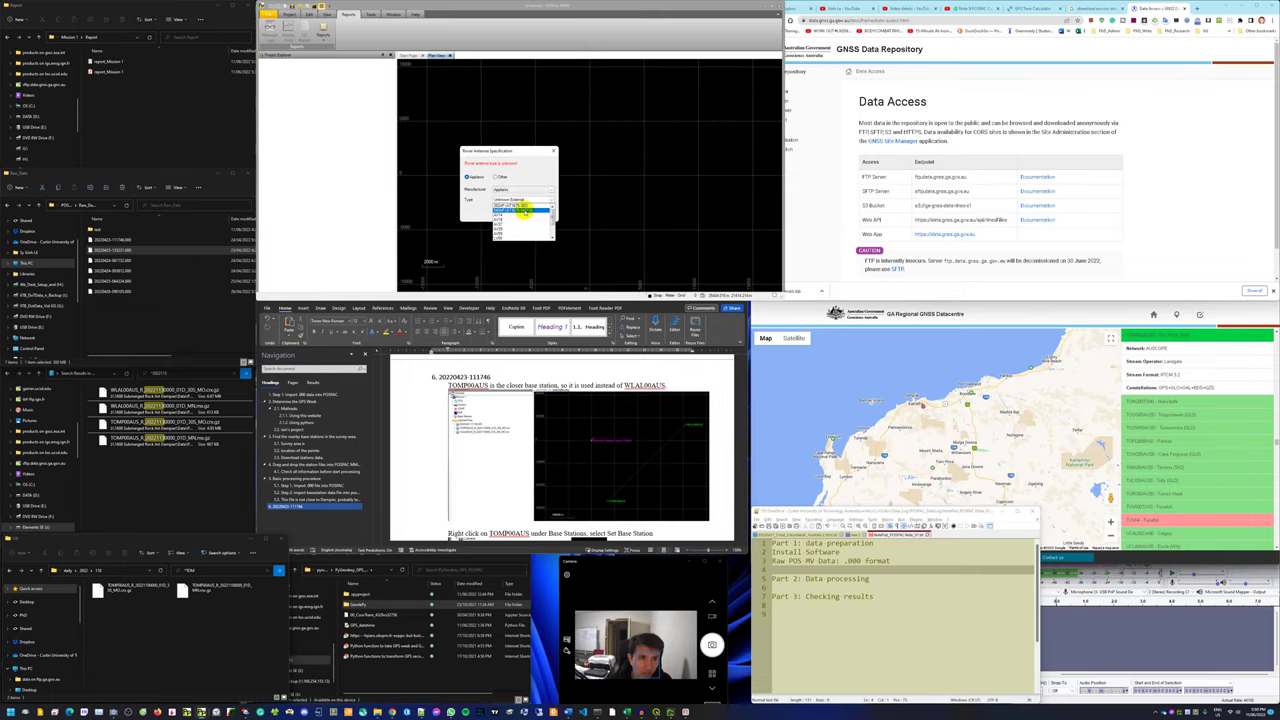
left_click(525, 211)
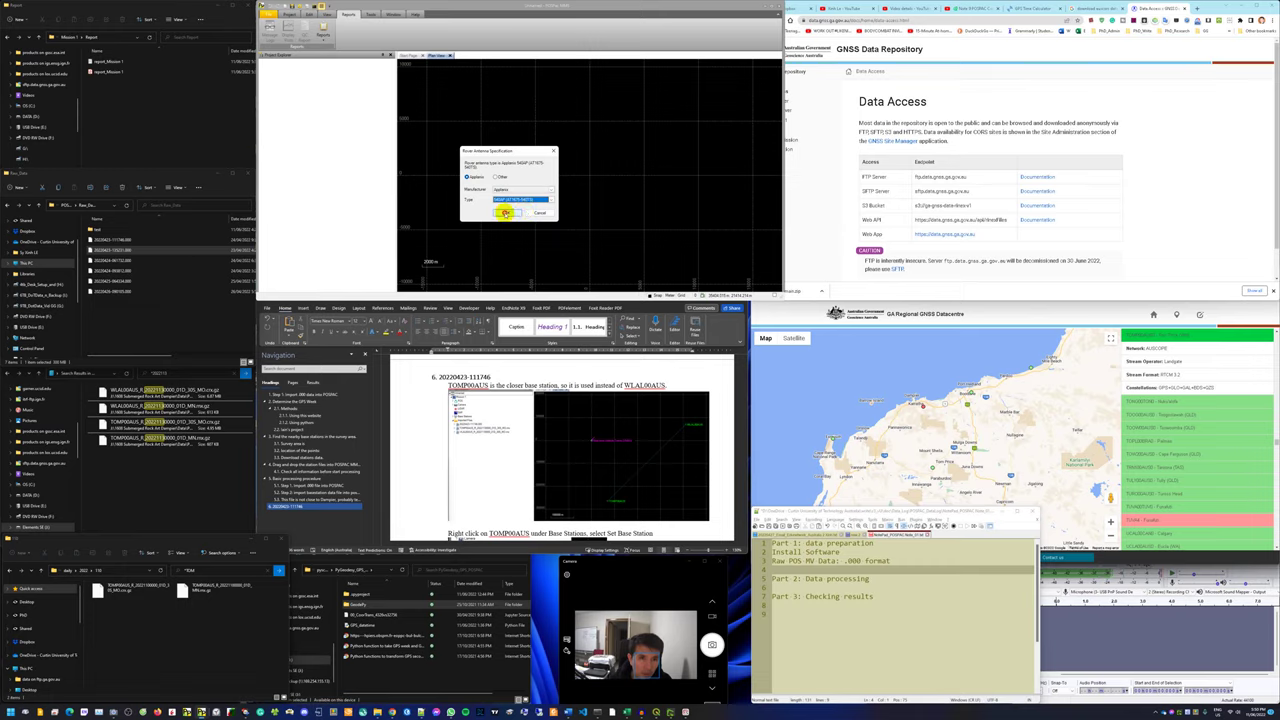
left_click(505, 212)
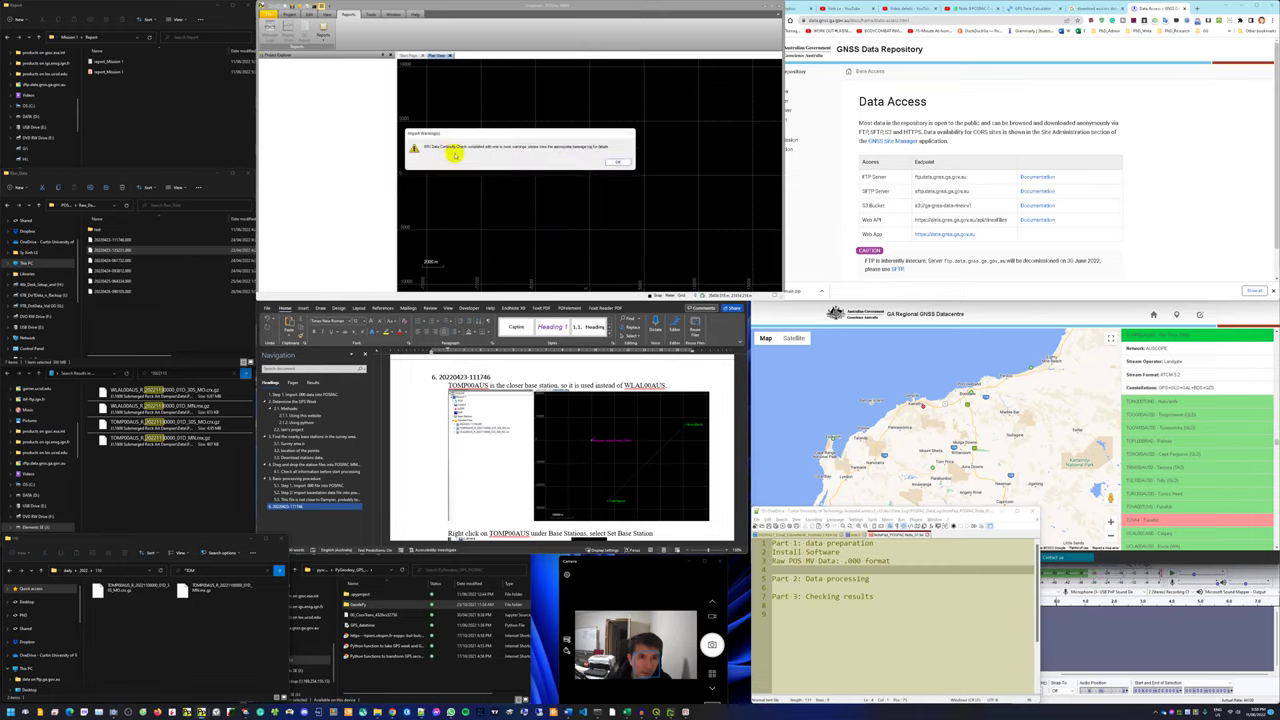
Step: Acknowledge the import warnings, bring the plotted trajectory into view, and expand Mission 1
left_click_drag(449, 135, 468, 168)
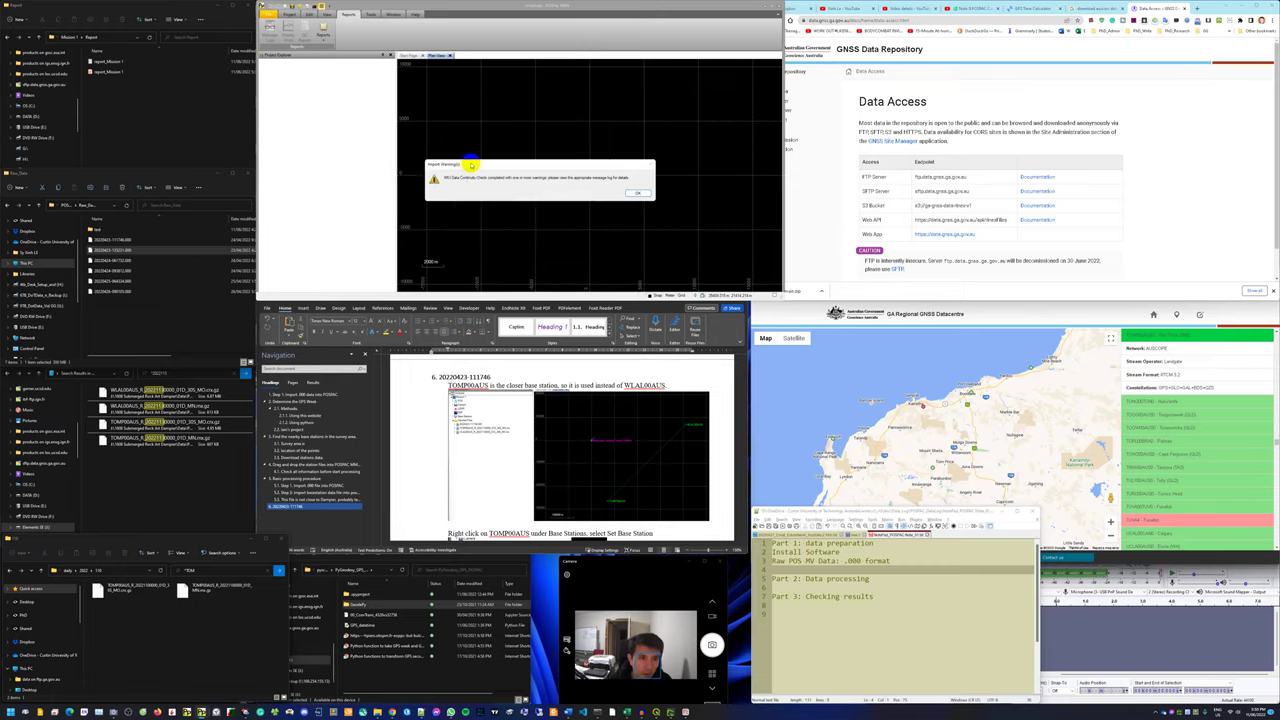
left_click(634, 194)
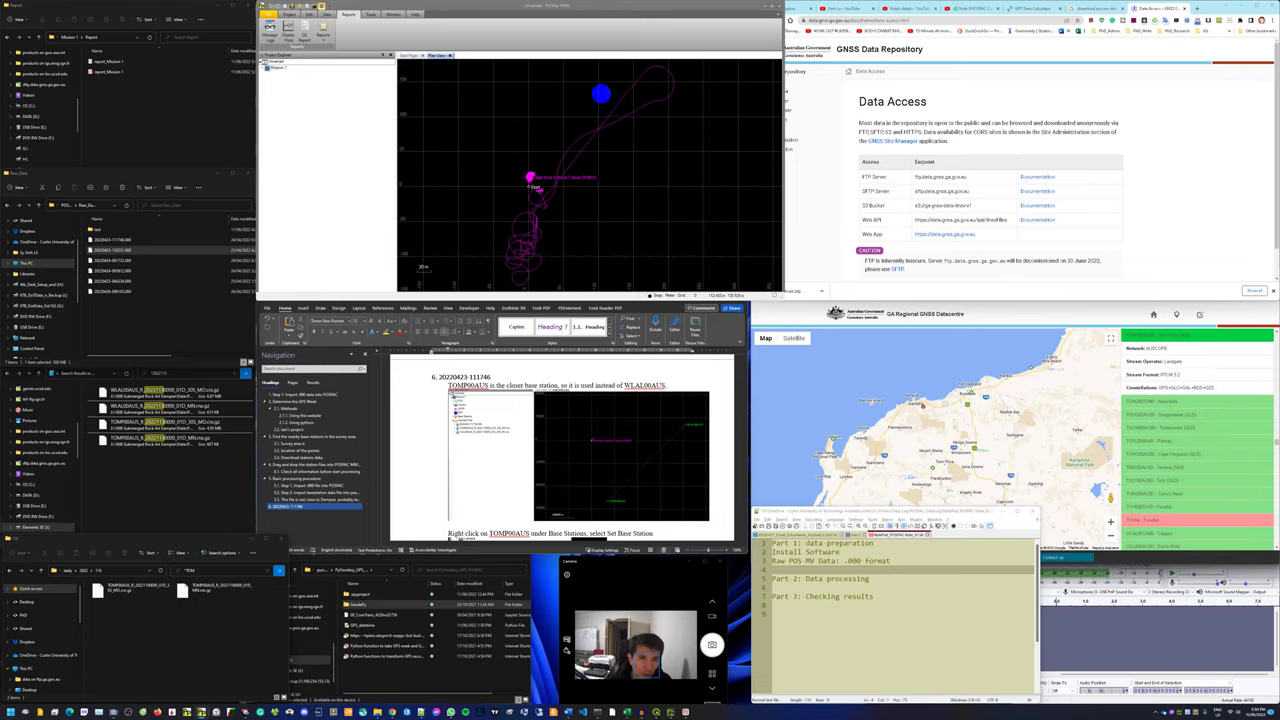
left_click_drag(588, 221, 567, 211)
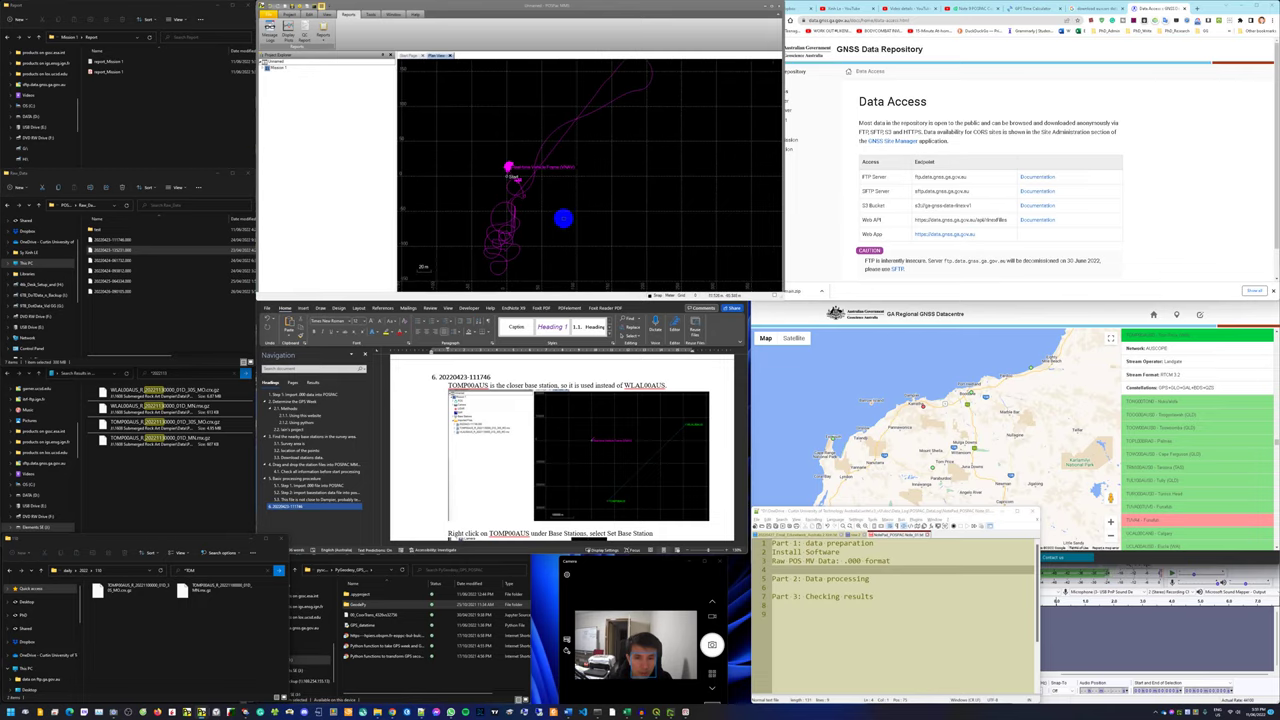
left_click(266, 67)
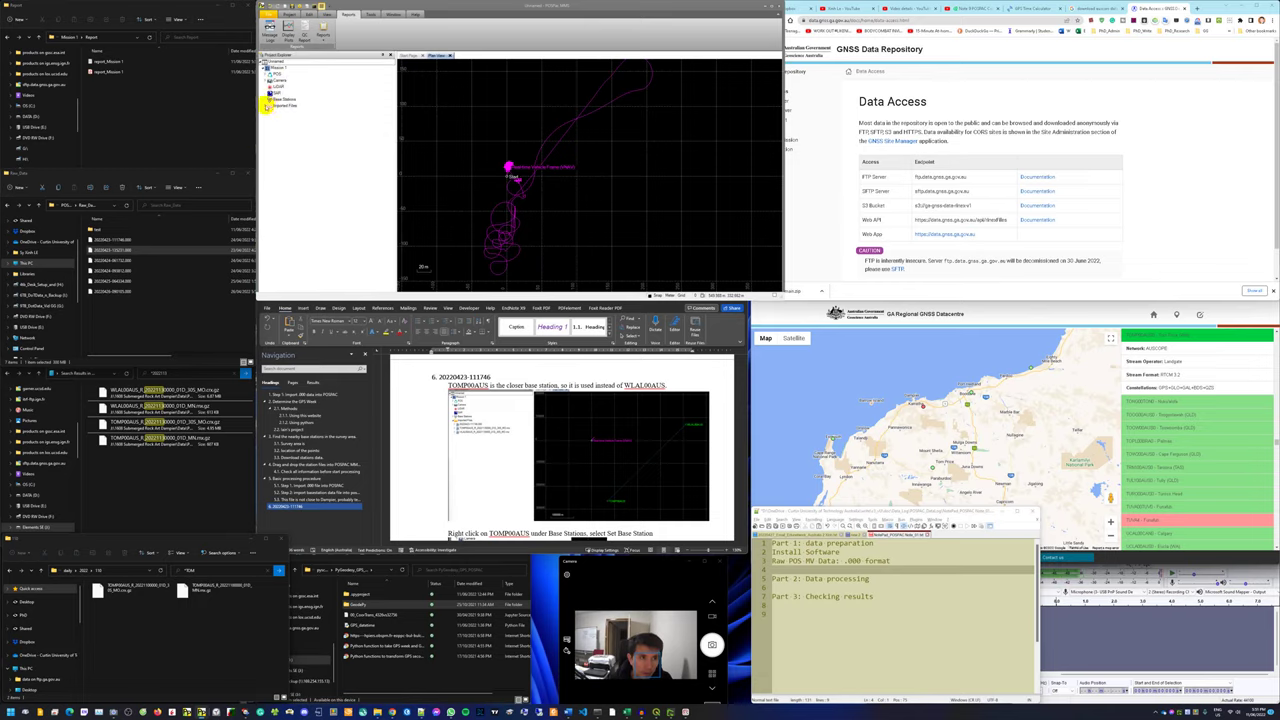
Step: Show Properties for 20220423-135231.000 under Mission 1's Imported Files
left_click(266, 106)
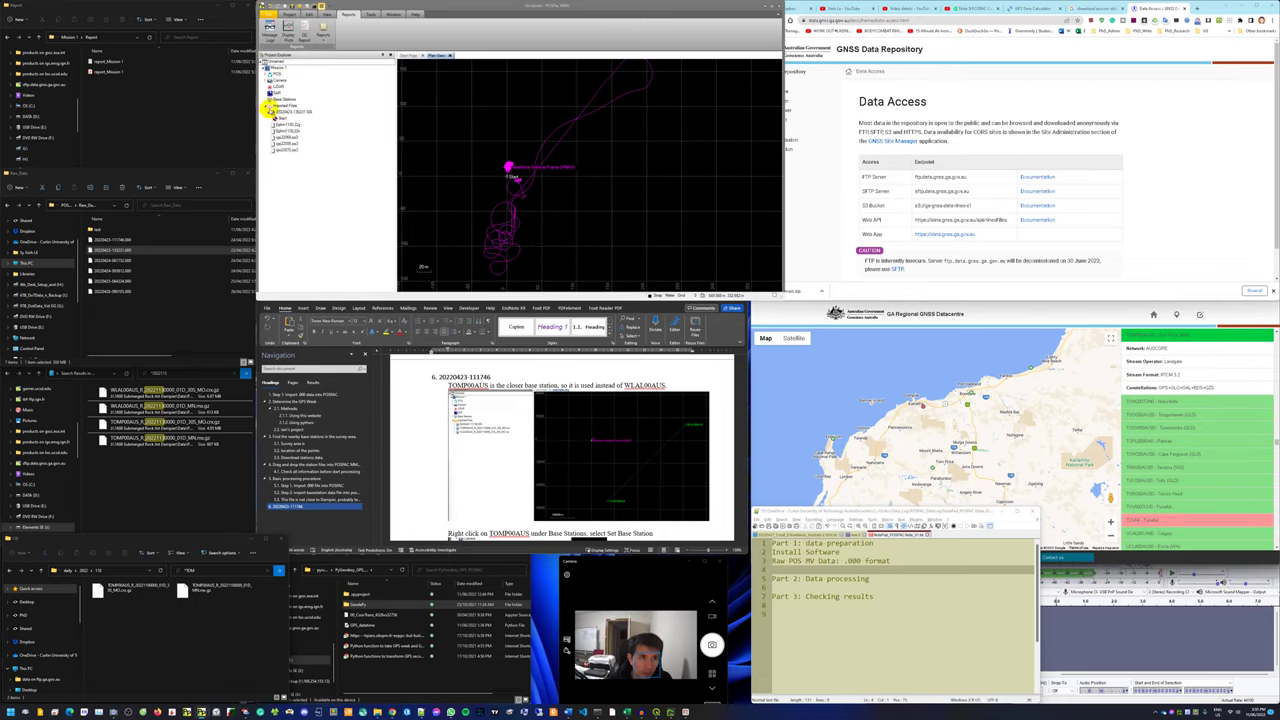
left_click(283, 111)
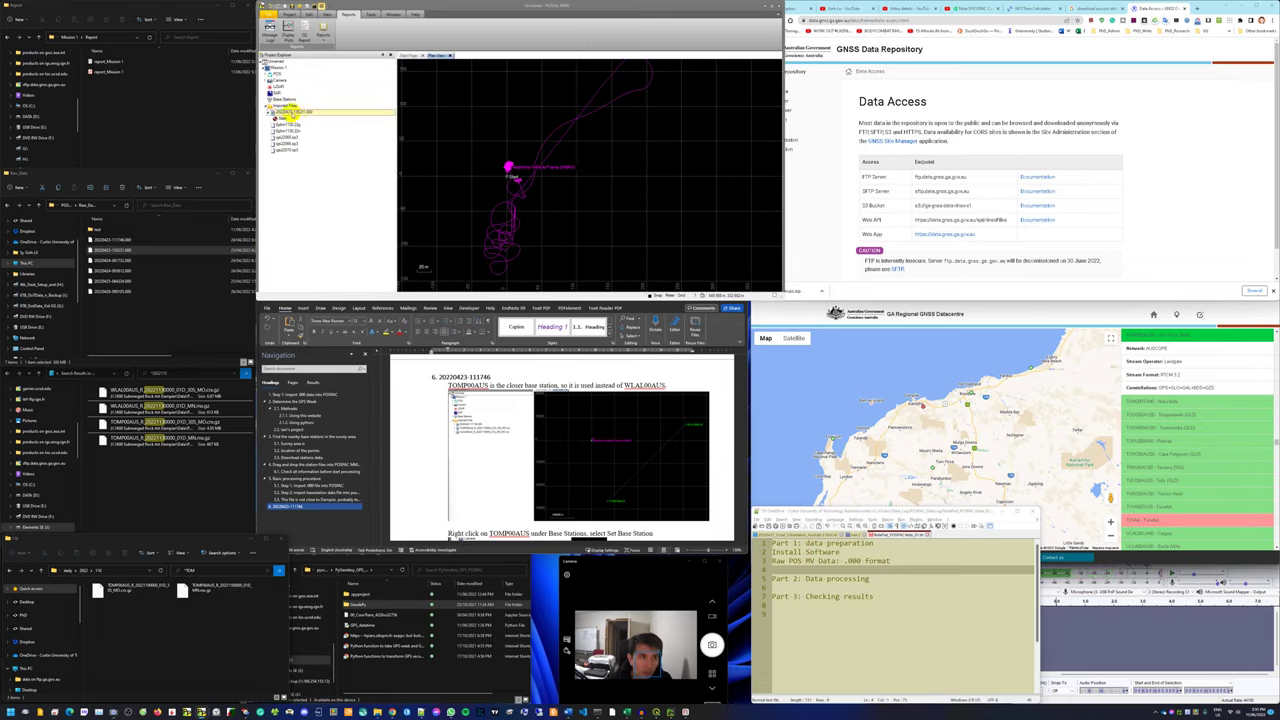
right_click(290, 114)
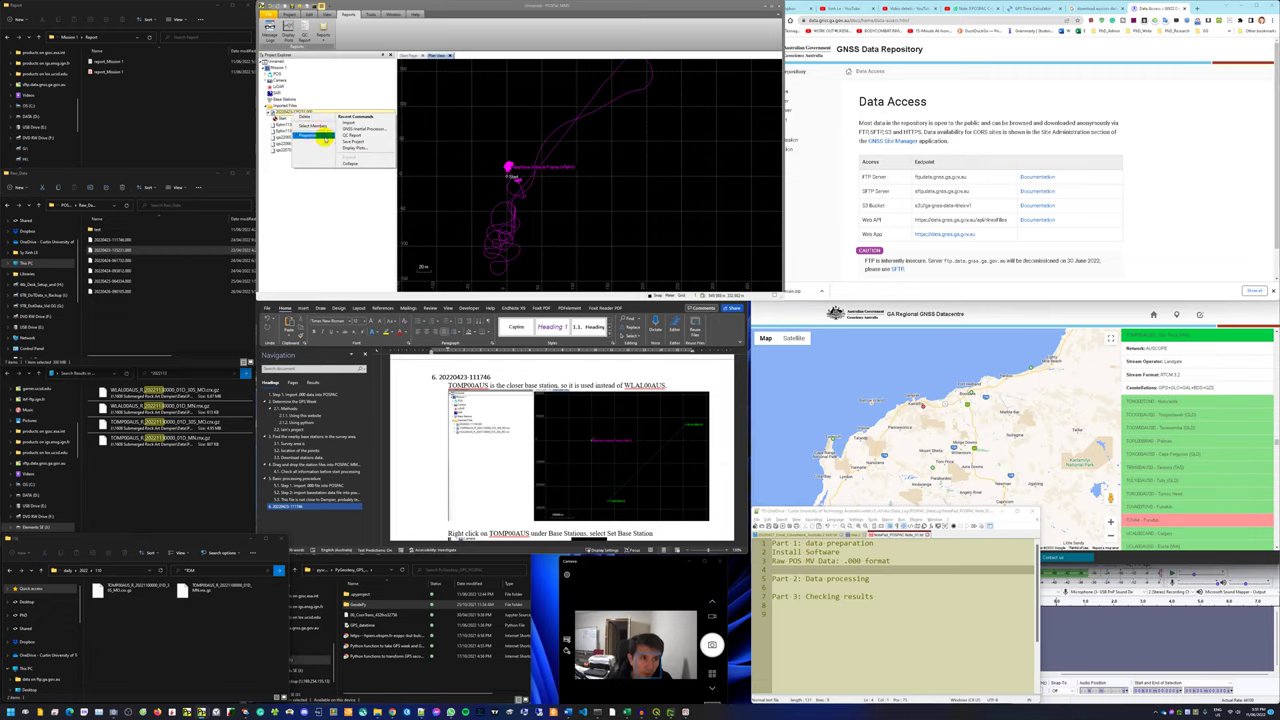
left_click(308, 137)
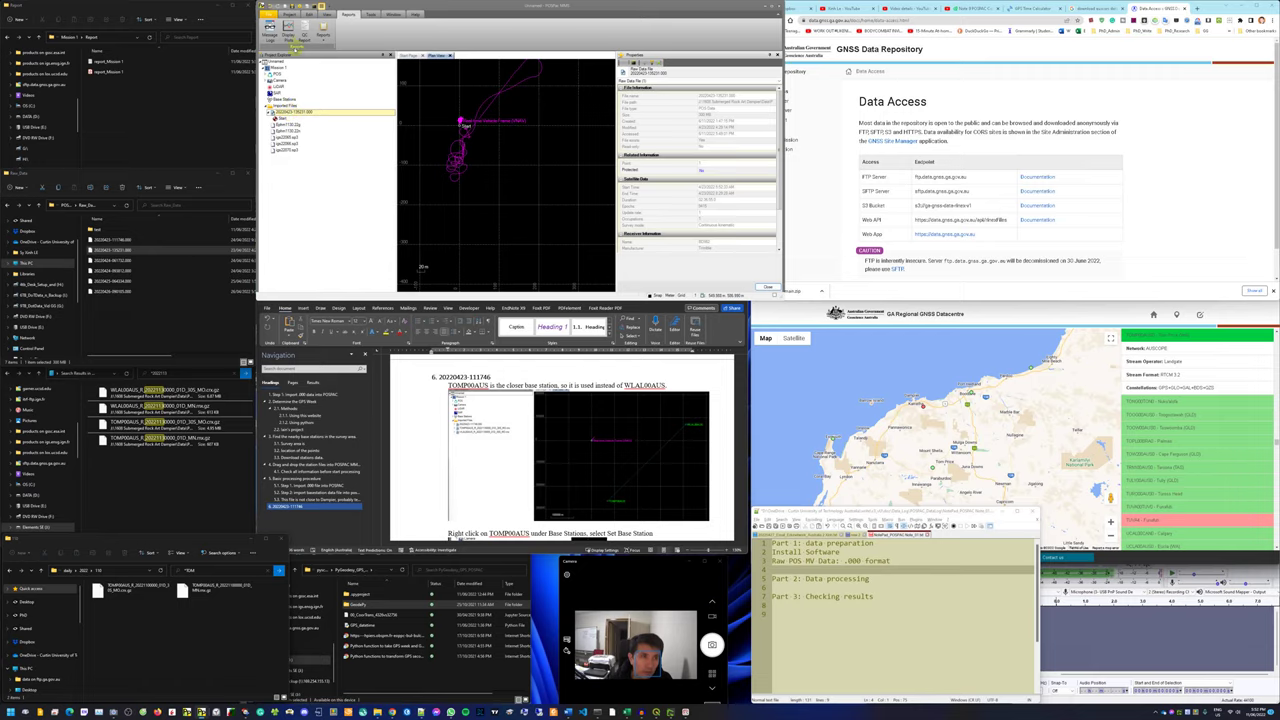
left_click(292, 8)
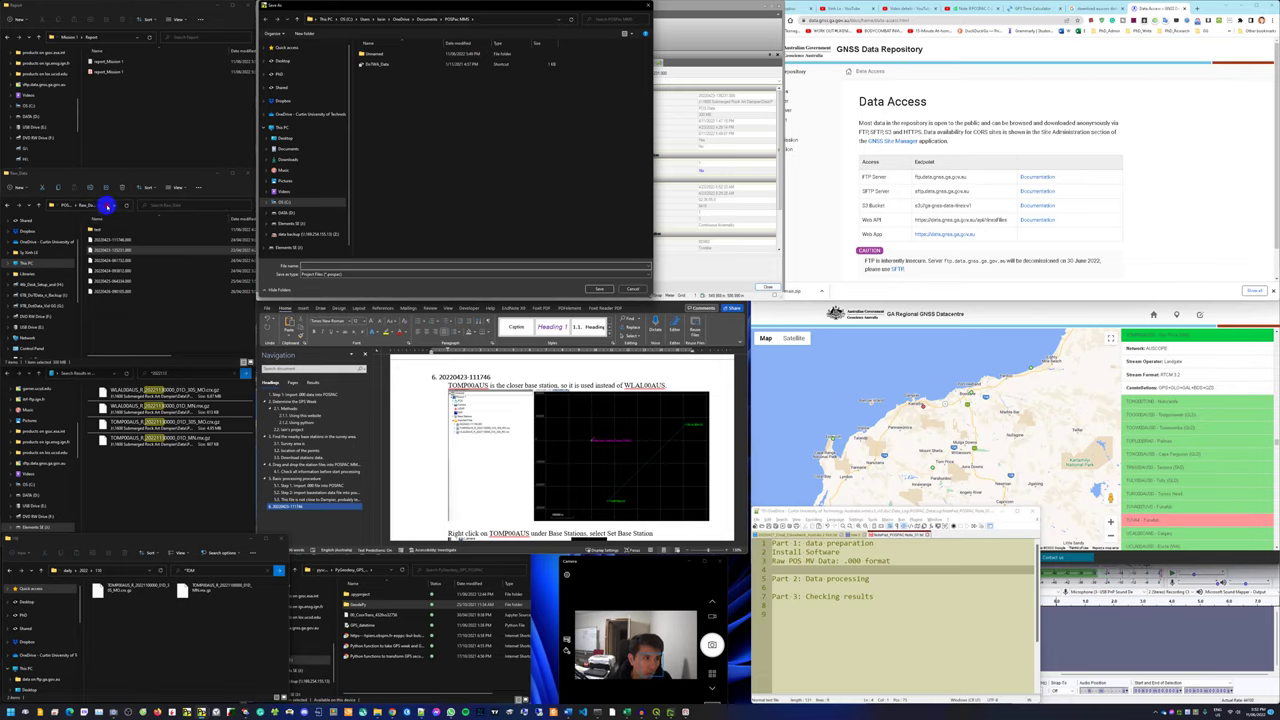
left_click(486, 20)
type("E:\\1608 Submerged Rock Art Dampier\\Data\\POSPAC\\Raw_Data")
key("Return")
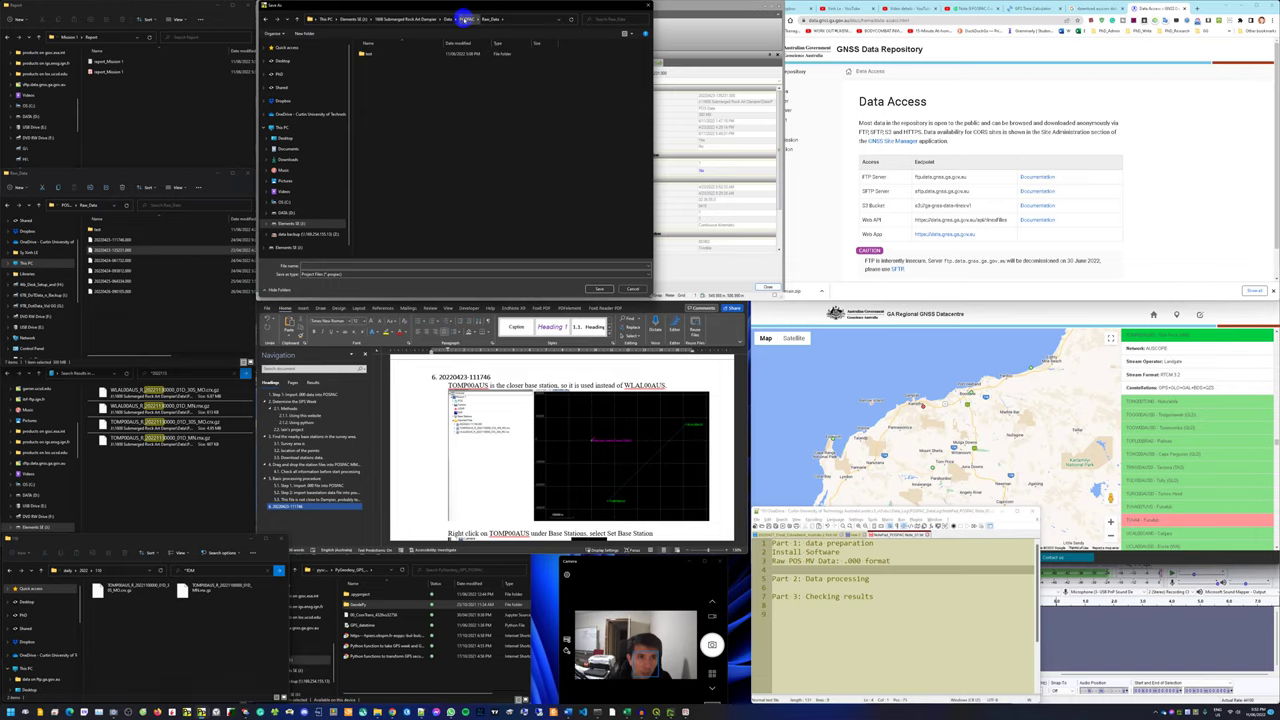
left_click(466, 18)
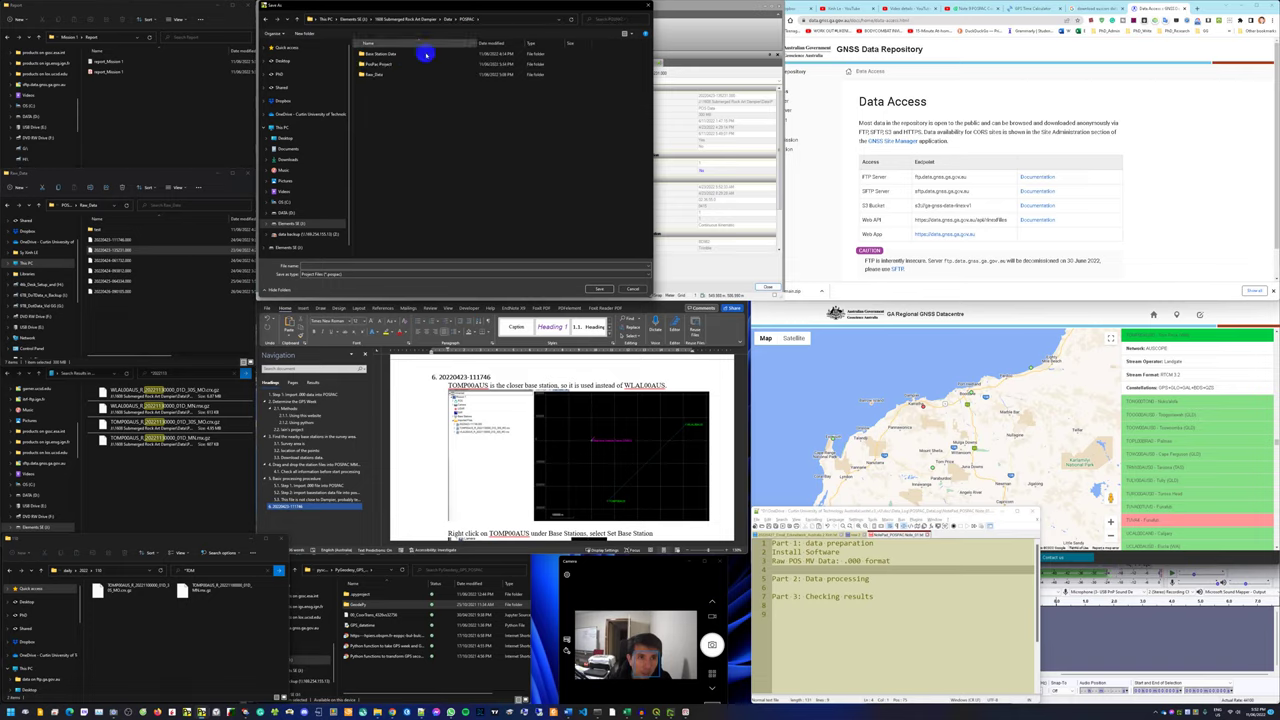
double_click(385, 68)
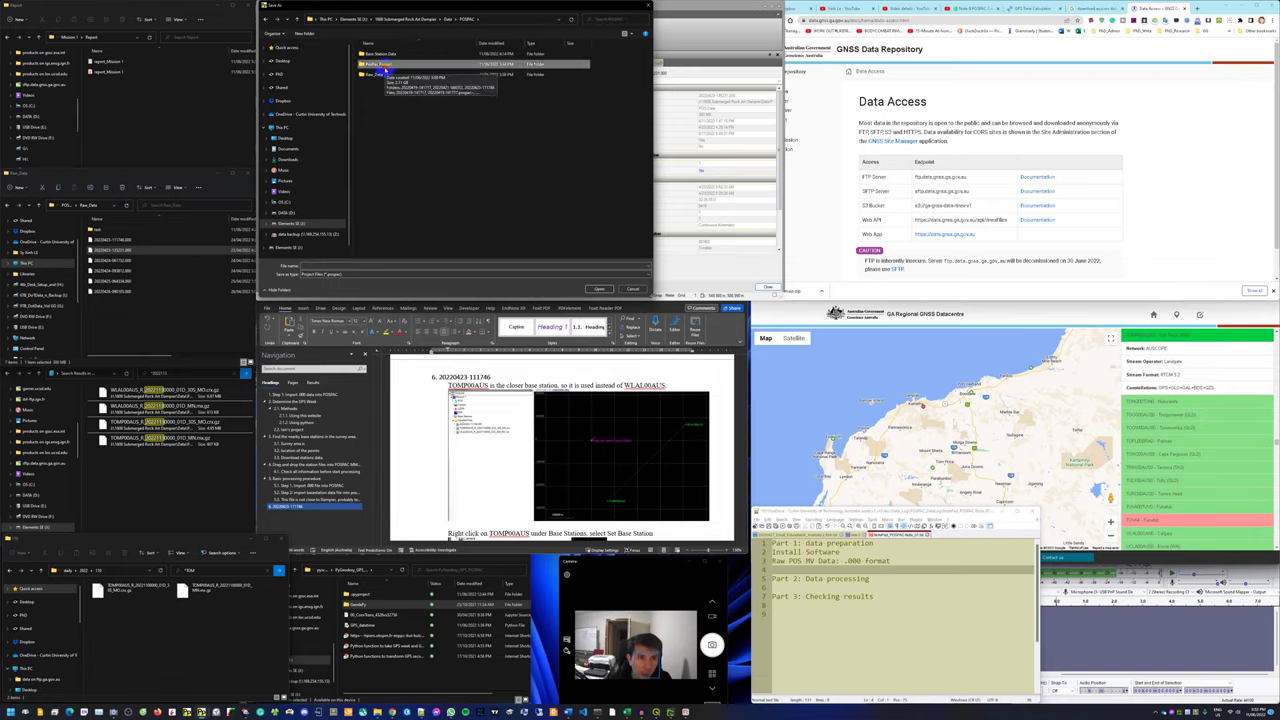
left_click(118, 252)
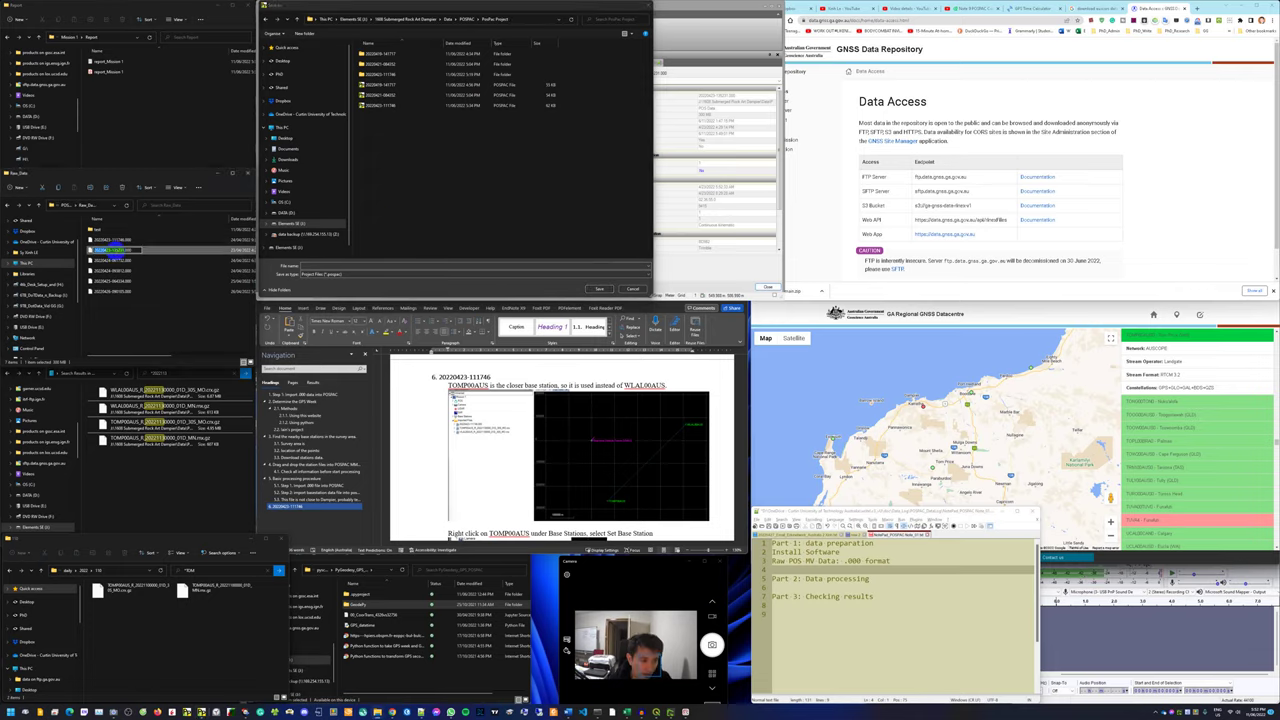
left_click(383, 269)
key("ctrl+v")
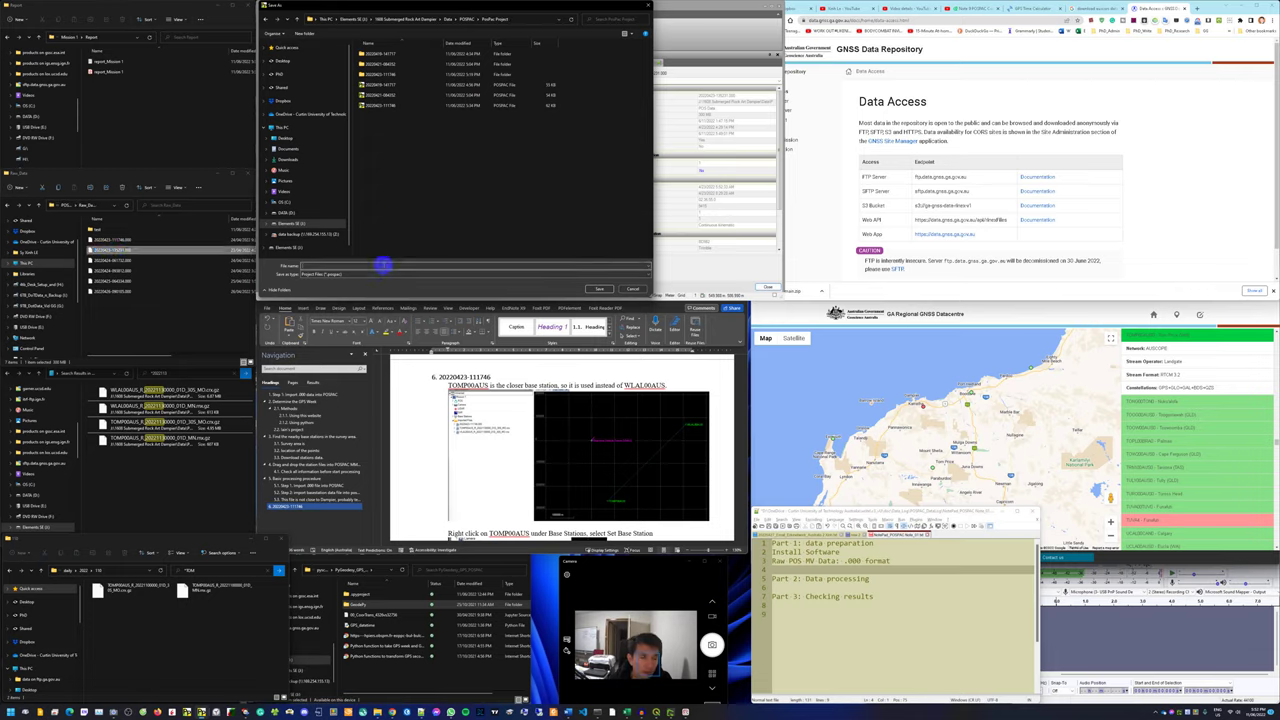
left_click(601, 289)
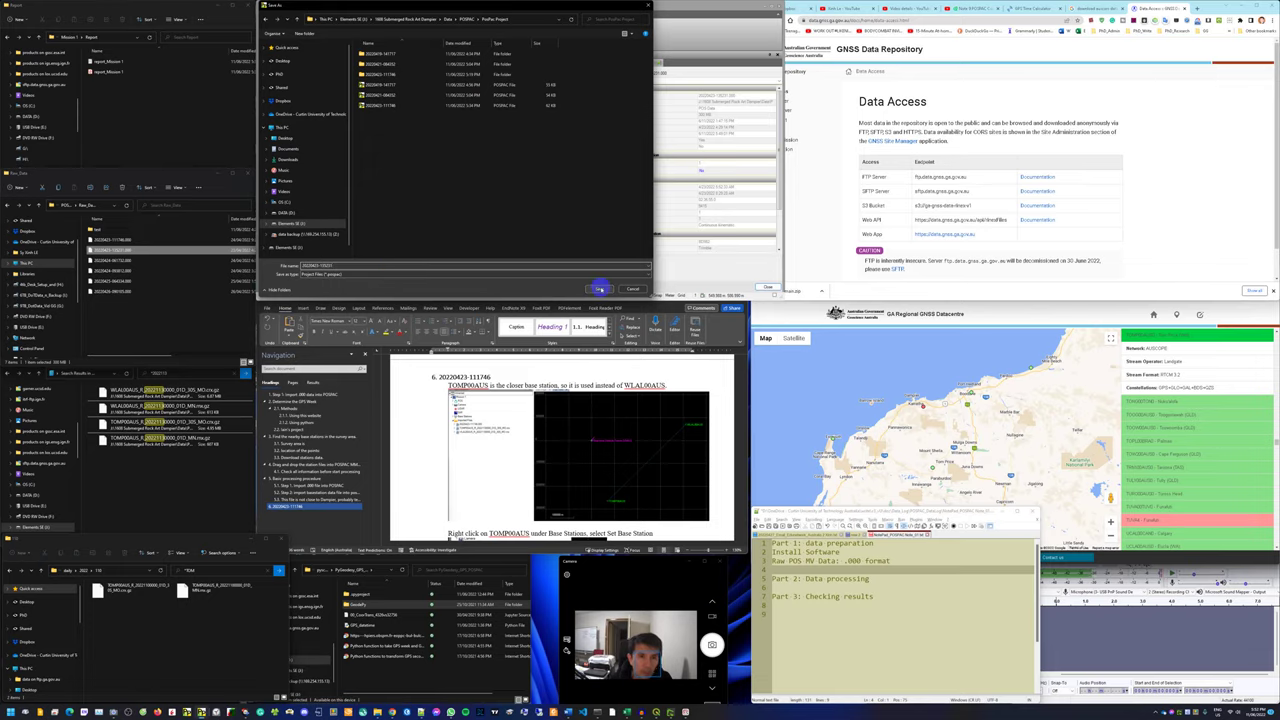
left_click(597, 289)
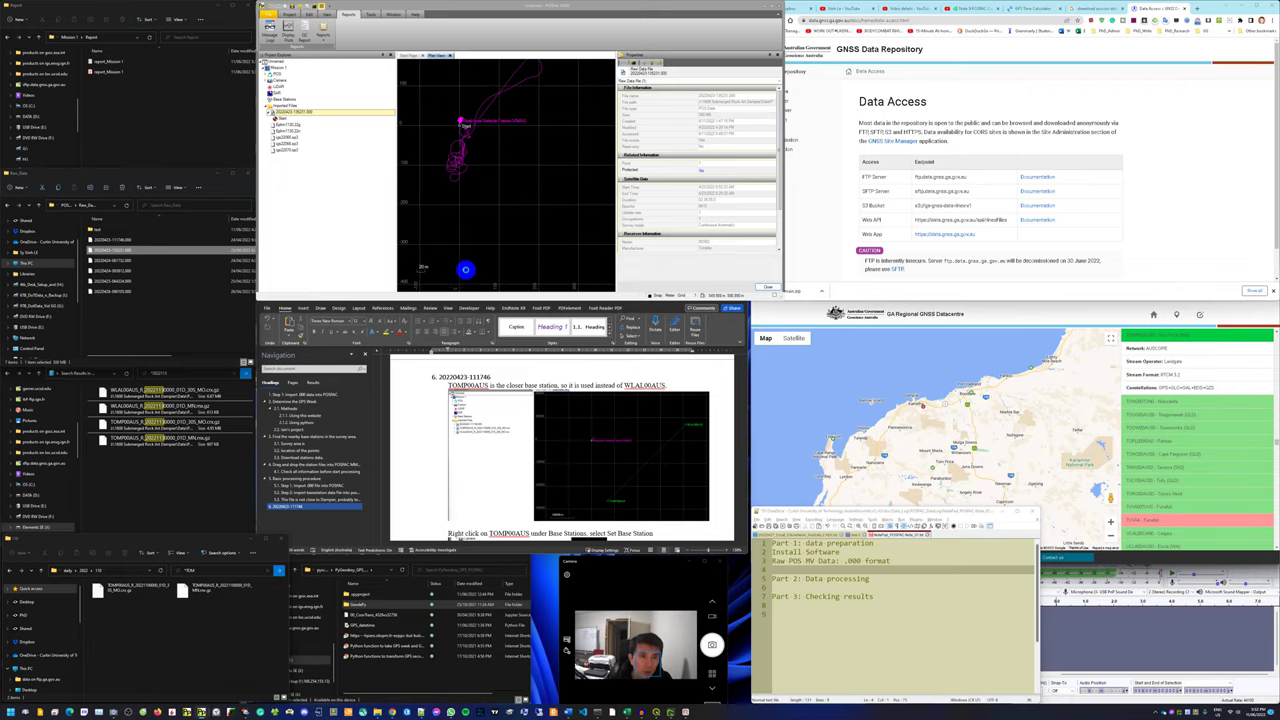
Step: Add 'Base station data file' as a new Part 1 line in the notes, followed by a blank line
left_click(528, 147)
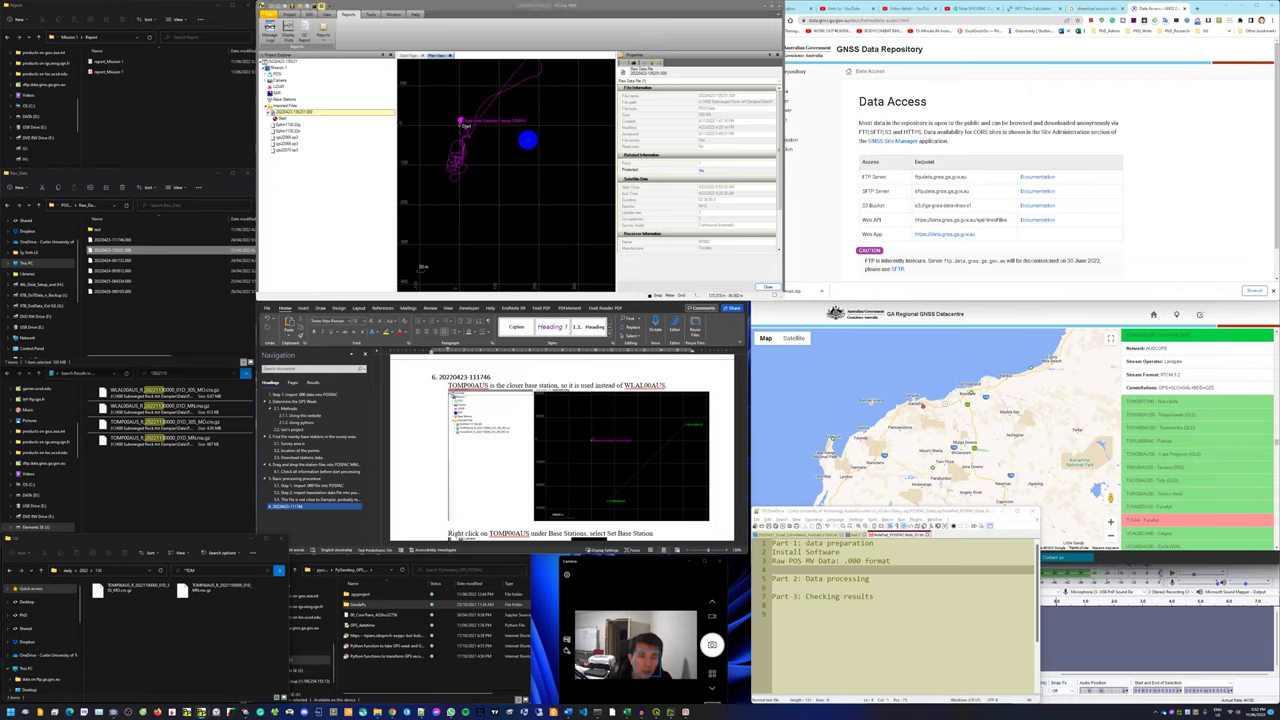
left_click(176, 245)
scroll(523, 177, "up", 1)
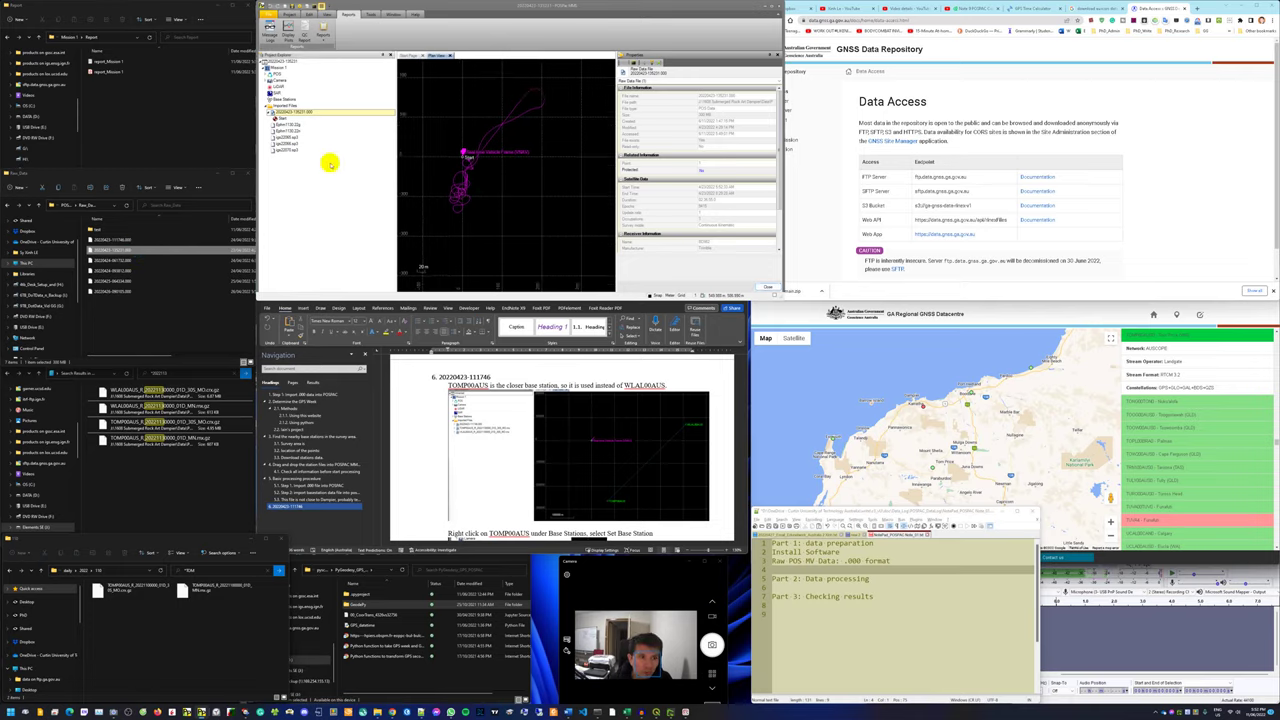
scroll(464, 157, "up", 1)
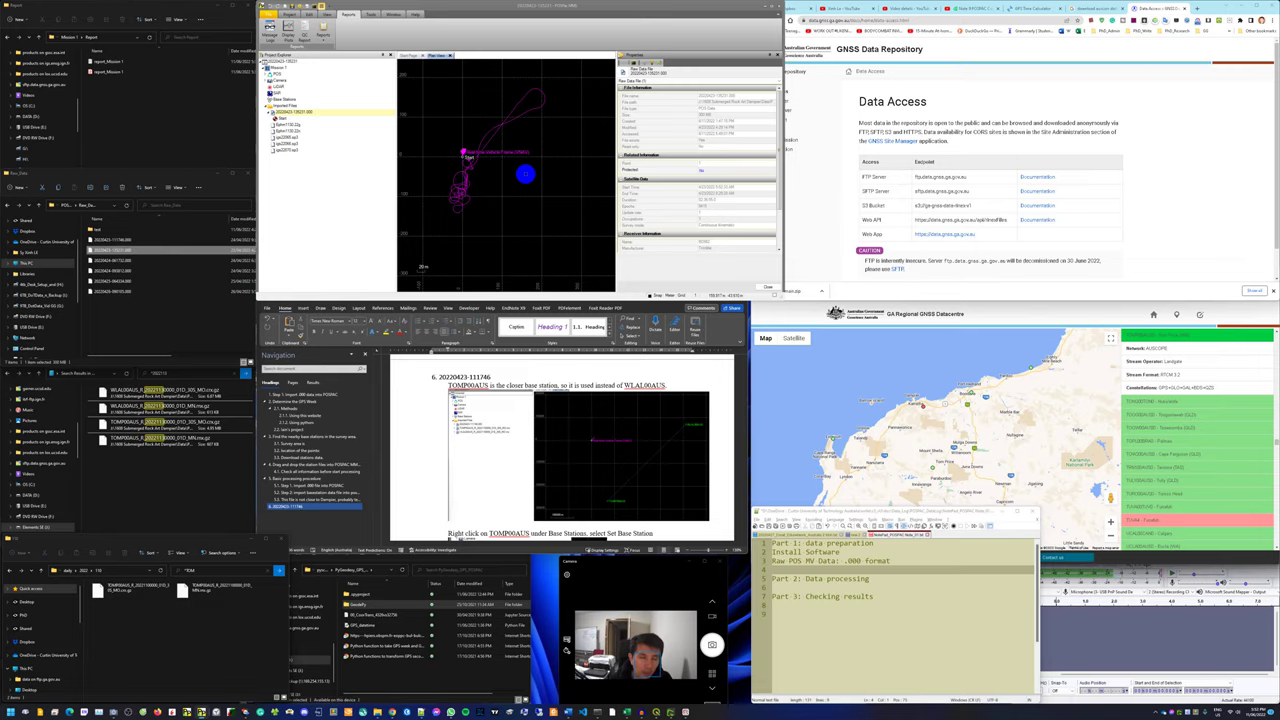
left_click(808, 561)
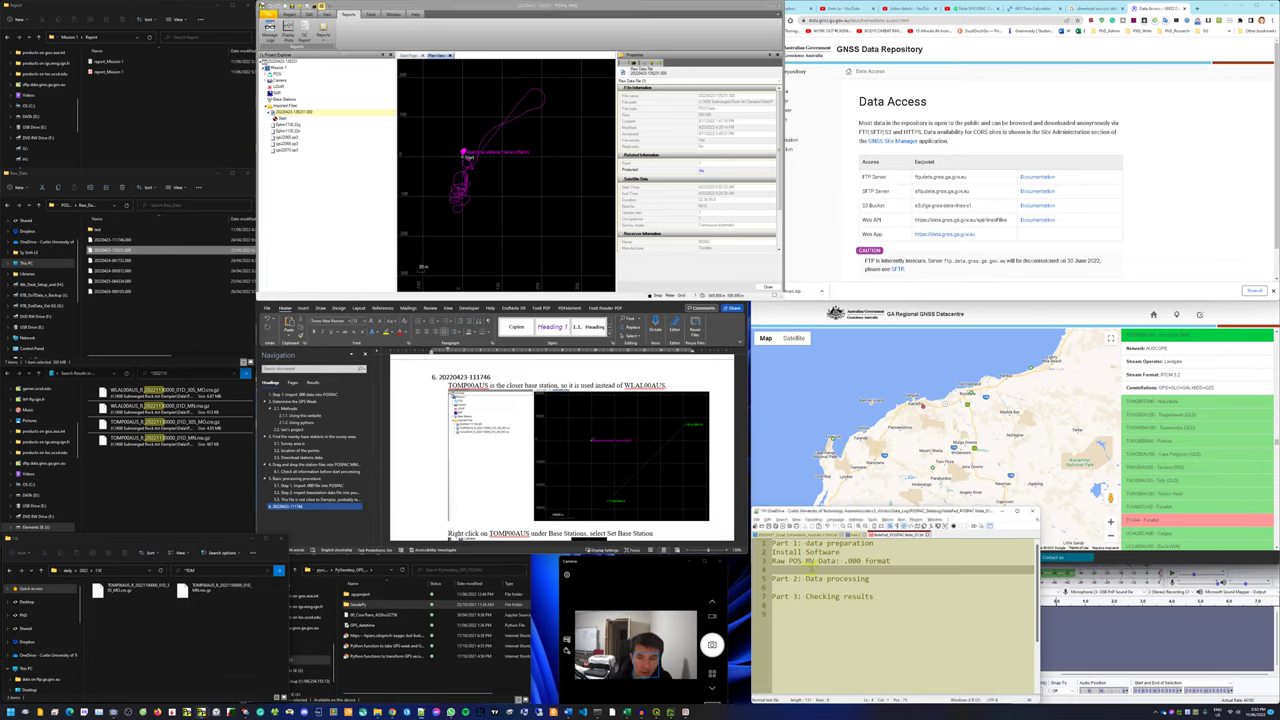
type("Base station data file")
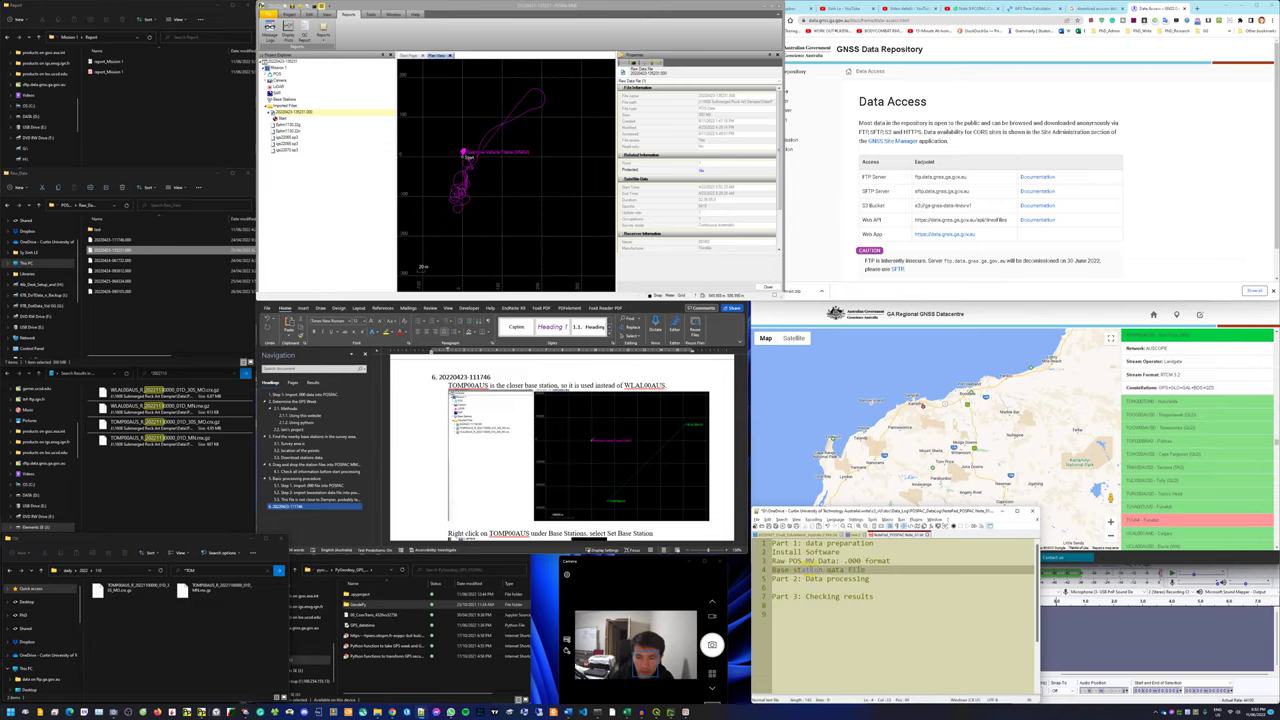
key("Return")
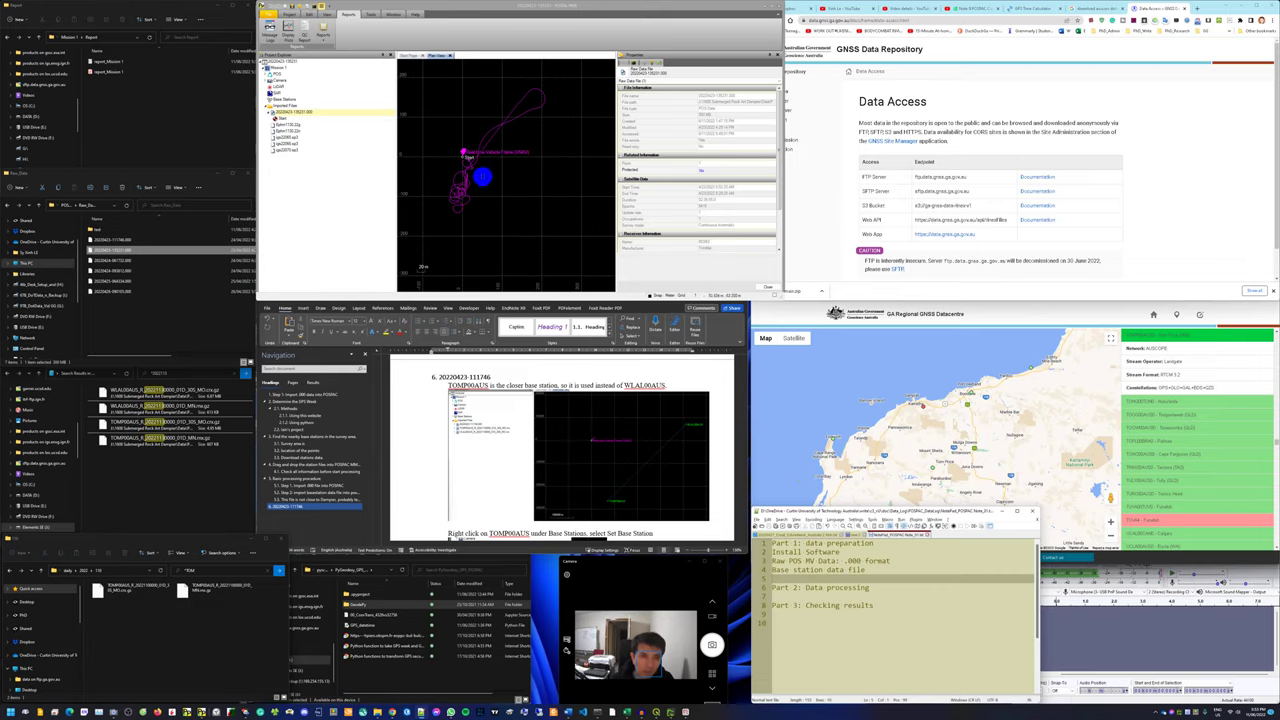
Step: Zoom and pan the AUSCORS station map onto the Port Hedland to Eighty Mile Beach coast
mouse_move(877, 386)
left_mouse_down()
mouse_move(857, 383)
mouse_move(869, 395)
left_mouse_up()
scroll(869, 395, "up", 2)
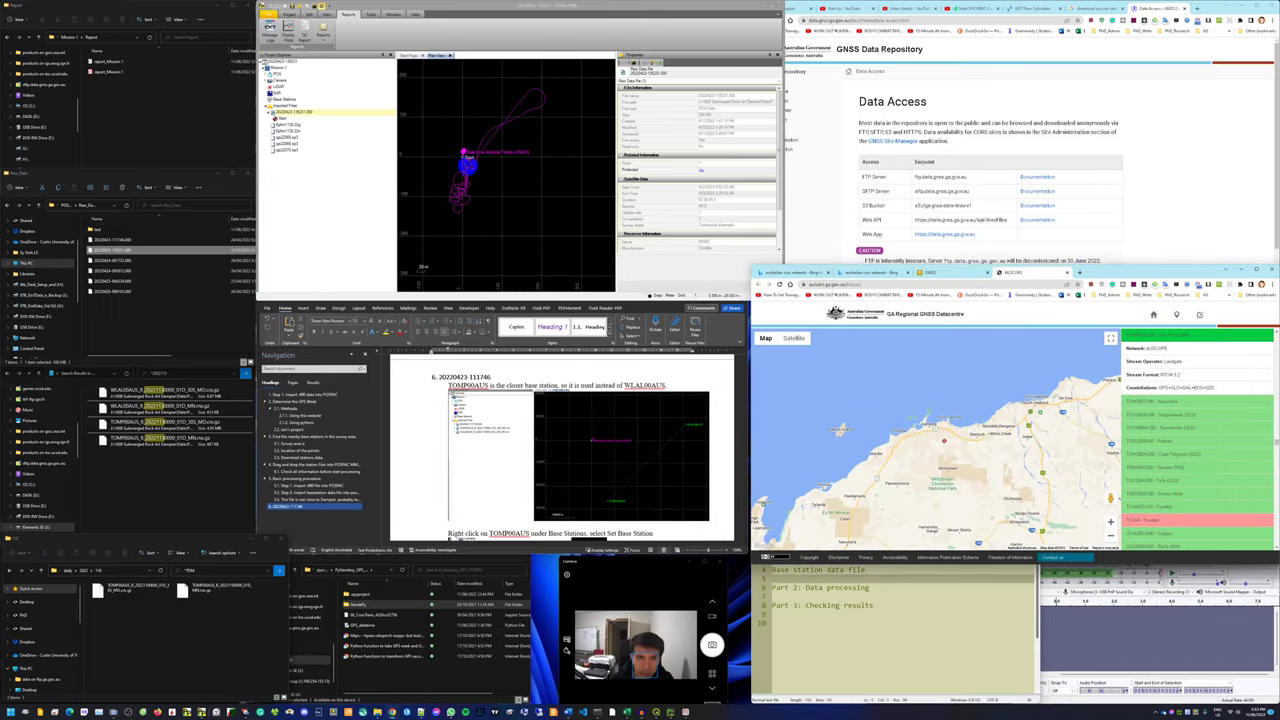
scroll(940, 392, "down", 2)
scroll(930, 384, "up", 1)
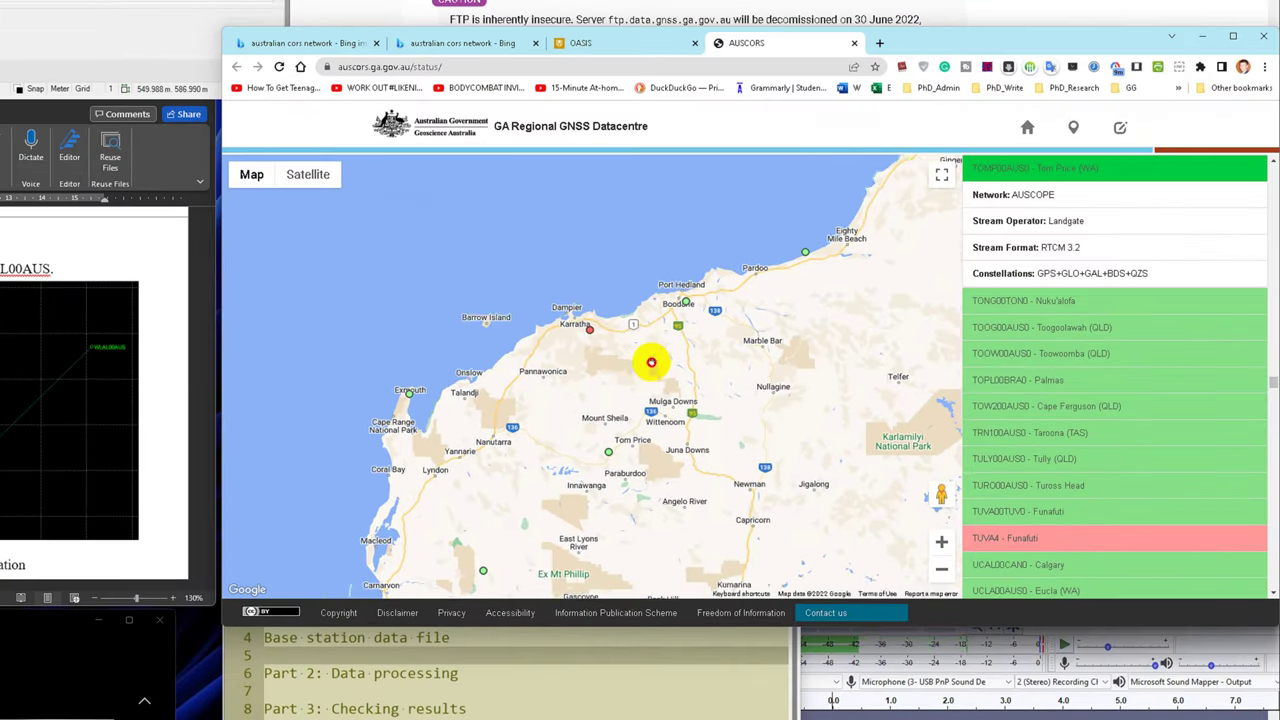
left_click_drag(773, 396, 752, 381)
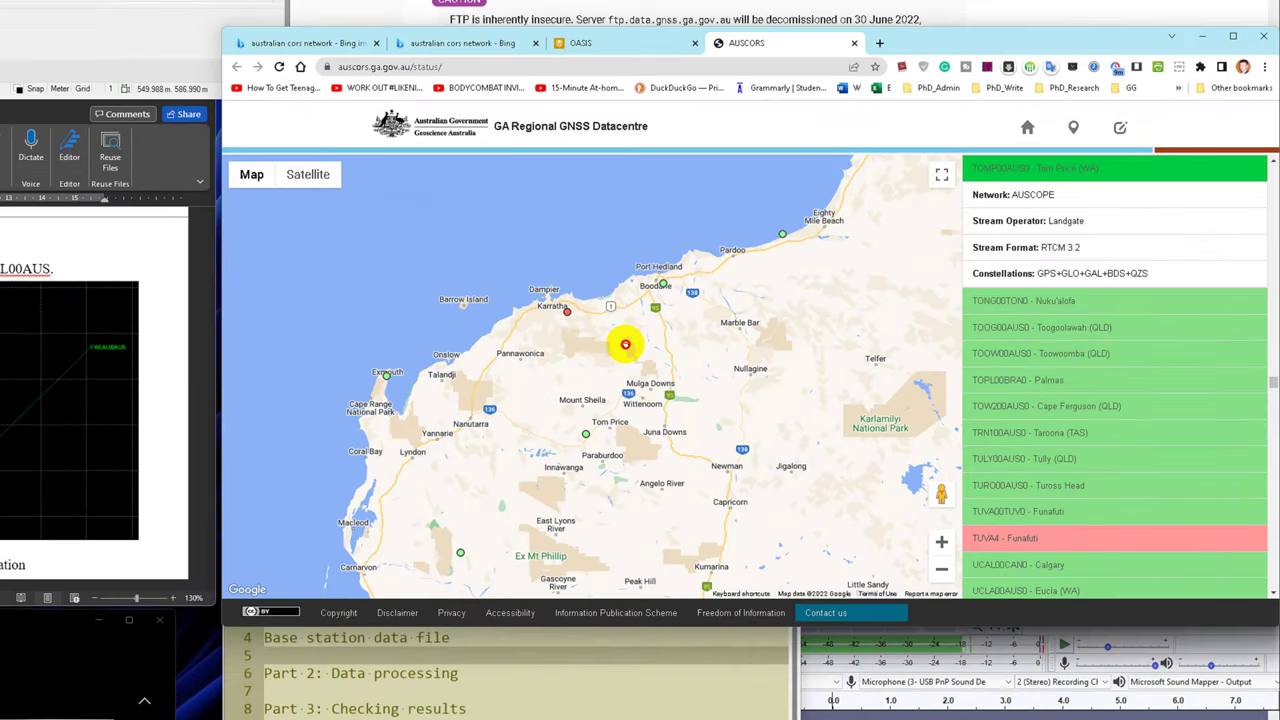
Step: Check the Wallal station details near Eighty Mile Beach, then pan the map toward Port Hedland
left_click(783, 236)
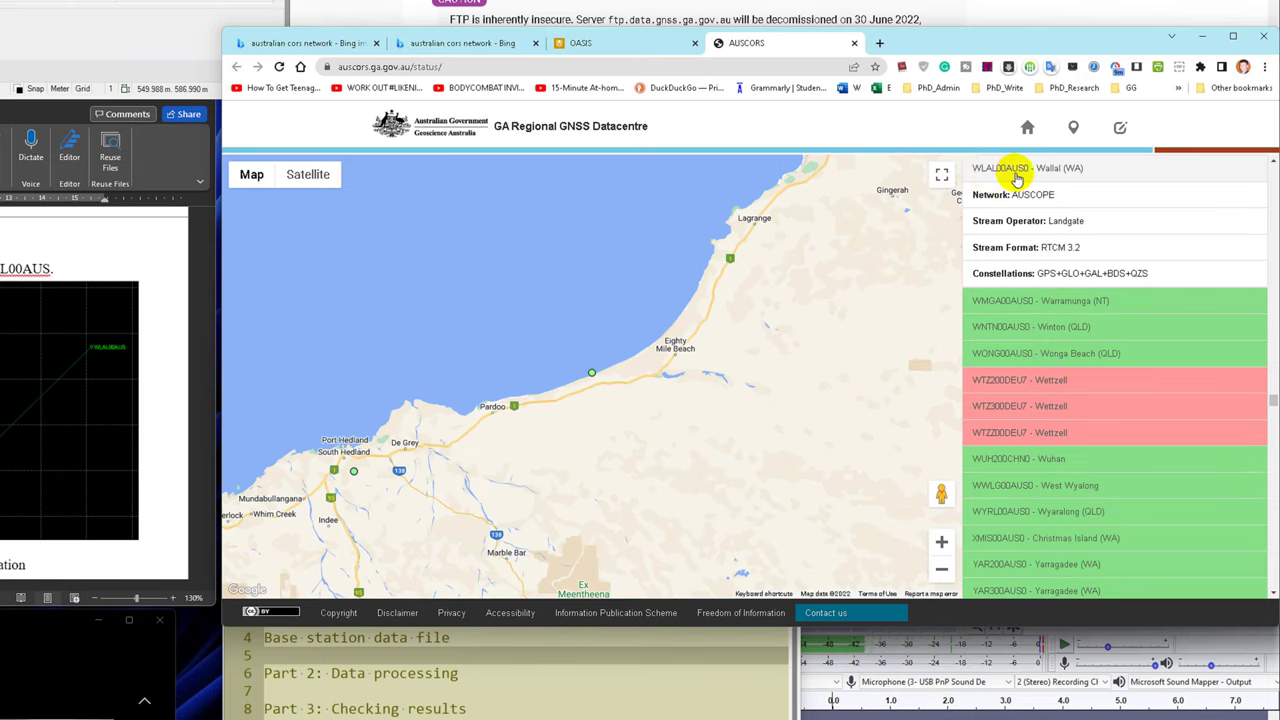
left_click(1014, 176)
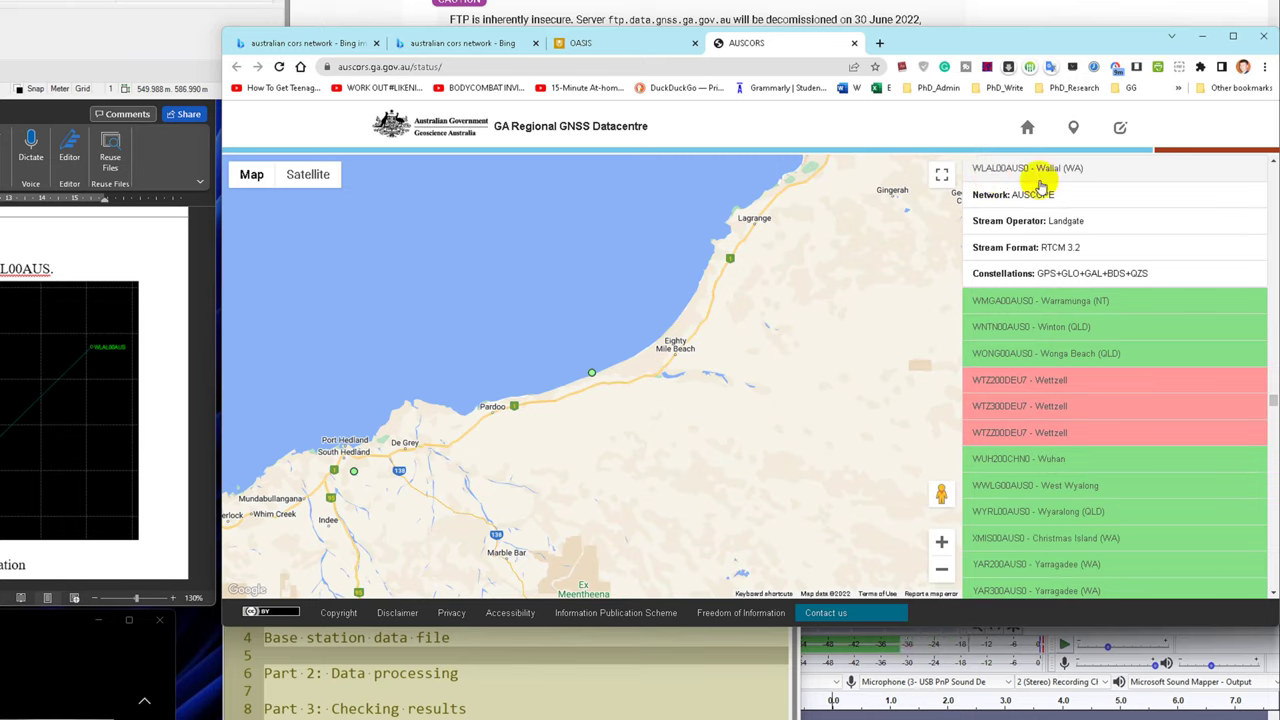
mouse_move(566, 446)
left_mouse_down()
mouse_move(671, 396)
mouse_move(760, 303)
left_mouse_up()
mouse_move(589, 457)
left_mouse_down()
mouse_move(640, 371)
mouse_move(640, 344)
mouse_move(795, 211)
left_mouse_up()
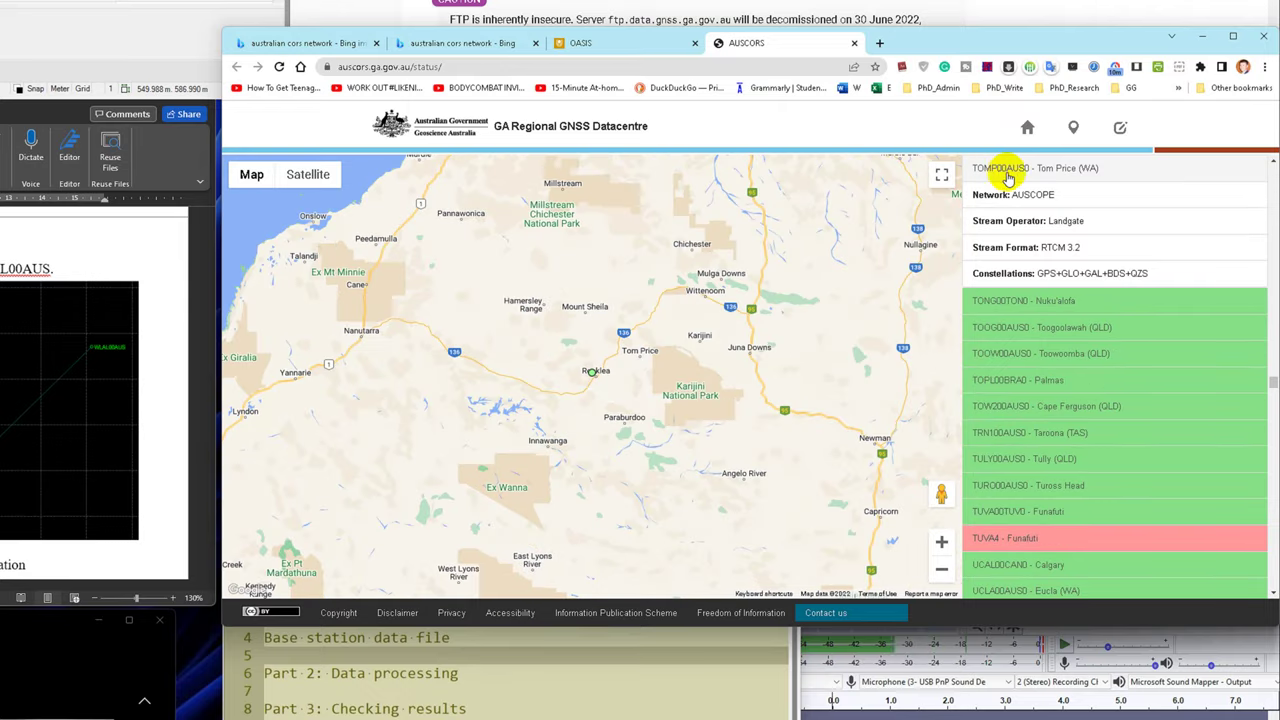
Step: Show the TOMP00AUS0 Tom Price (WA) station details, recentred over the Pilbara map
left_click(1066, 178)
scroll(651, 349, "down", 3)
scroll(657, 320, "up", 2)
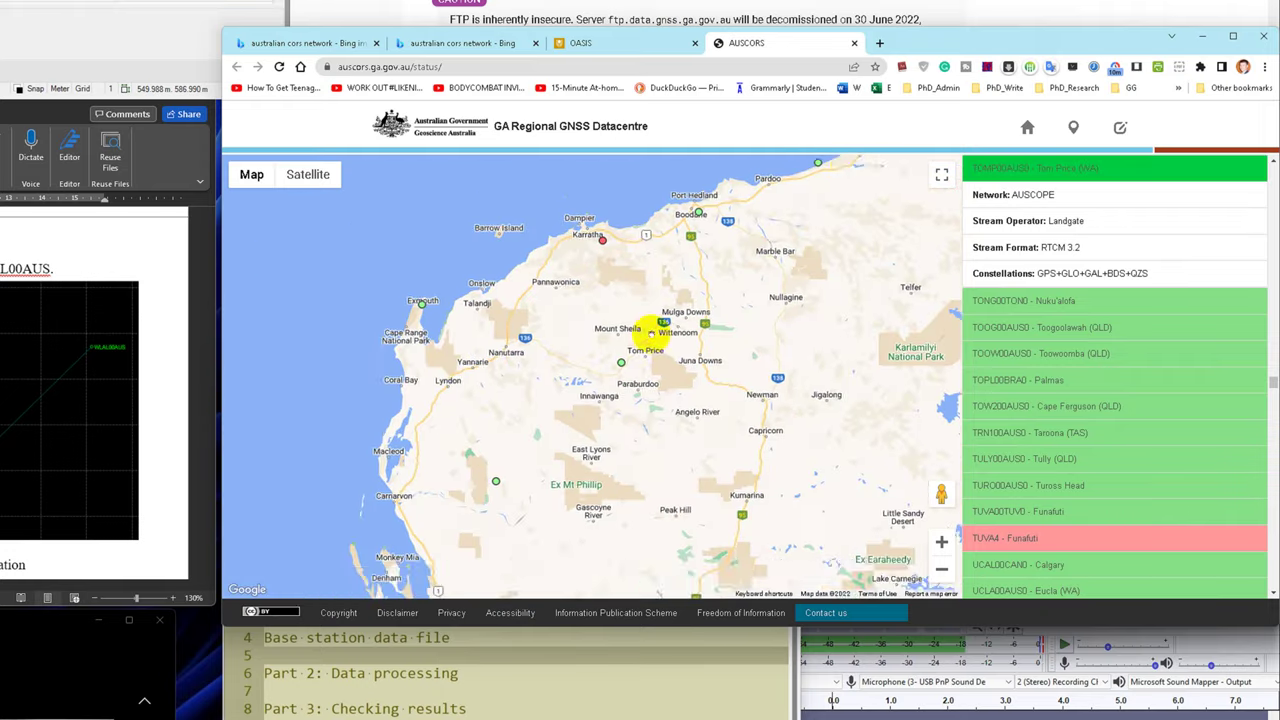
left_click_drag(655, 302, 592, 334)
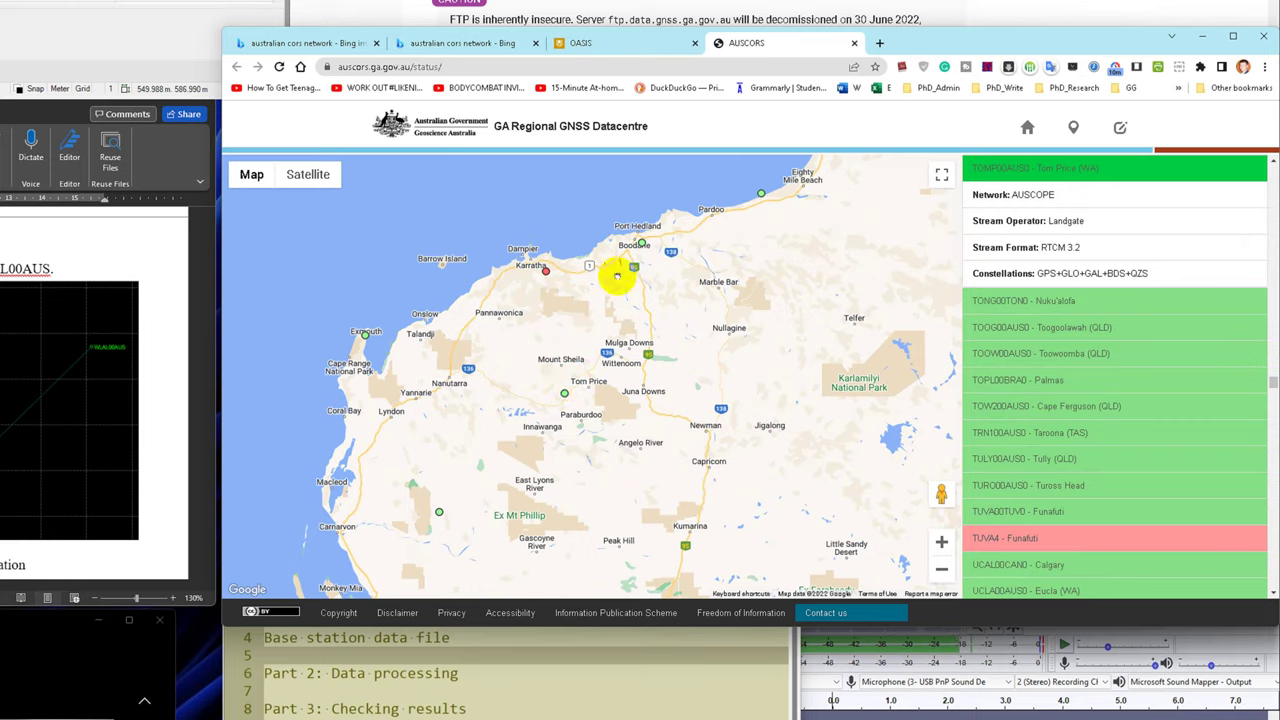
mouse_move(645, 252)
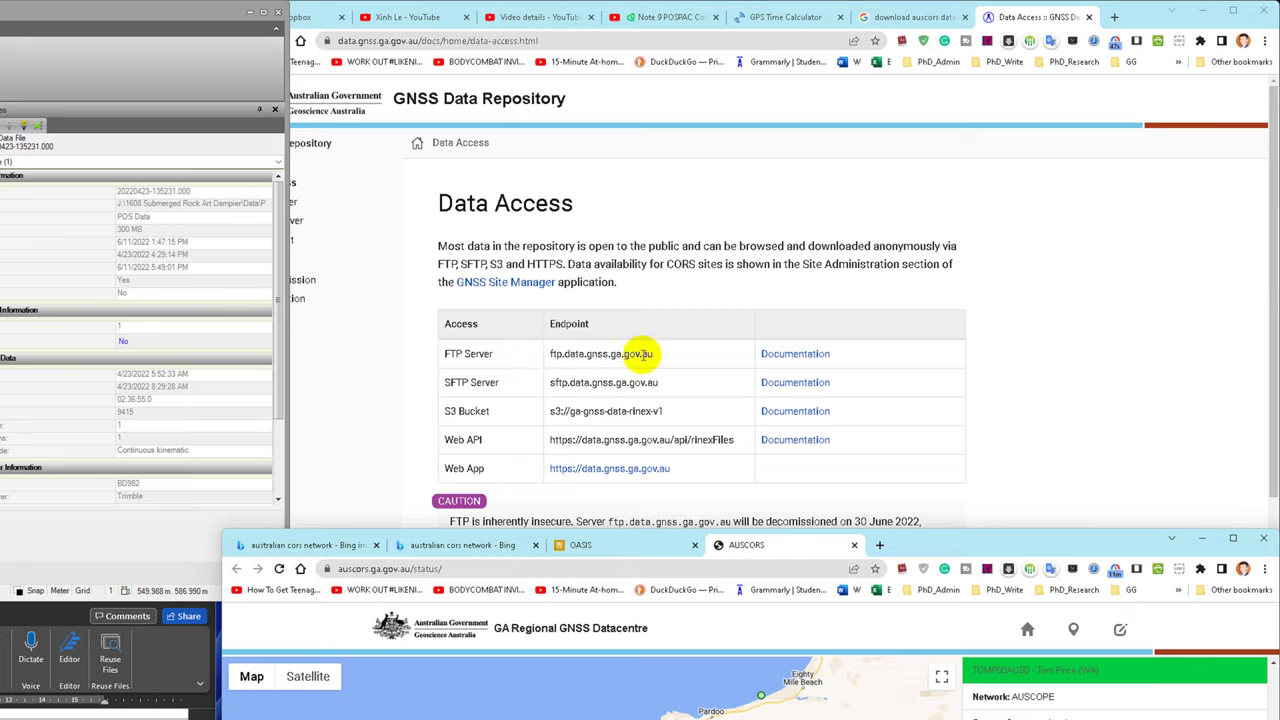
Step: Bring the GNSS Data Repository's Data Access page in front of the AUSCORS window
left_click(652, 357)
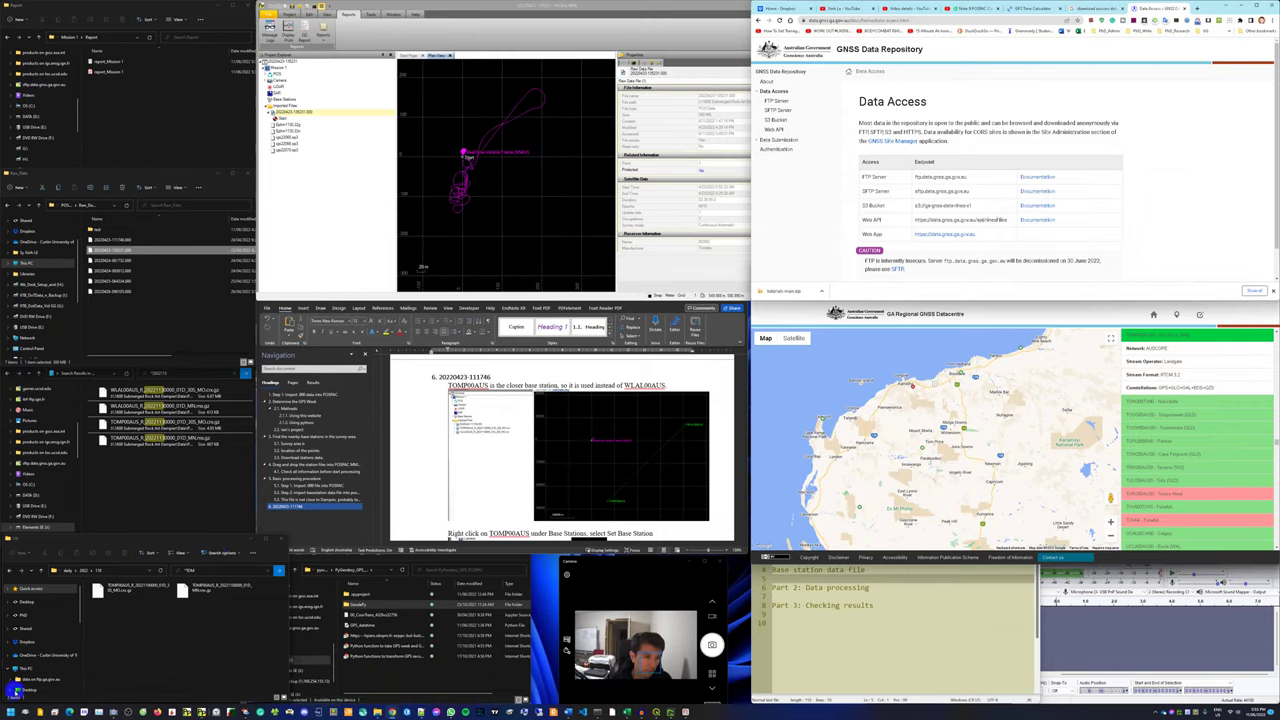
Step: Abandon a 'res pic' search and open This PC's full context menu with Add a network location
key("super")
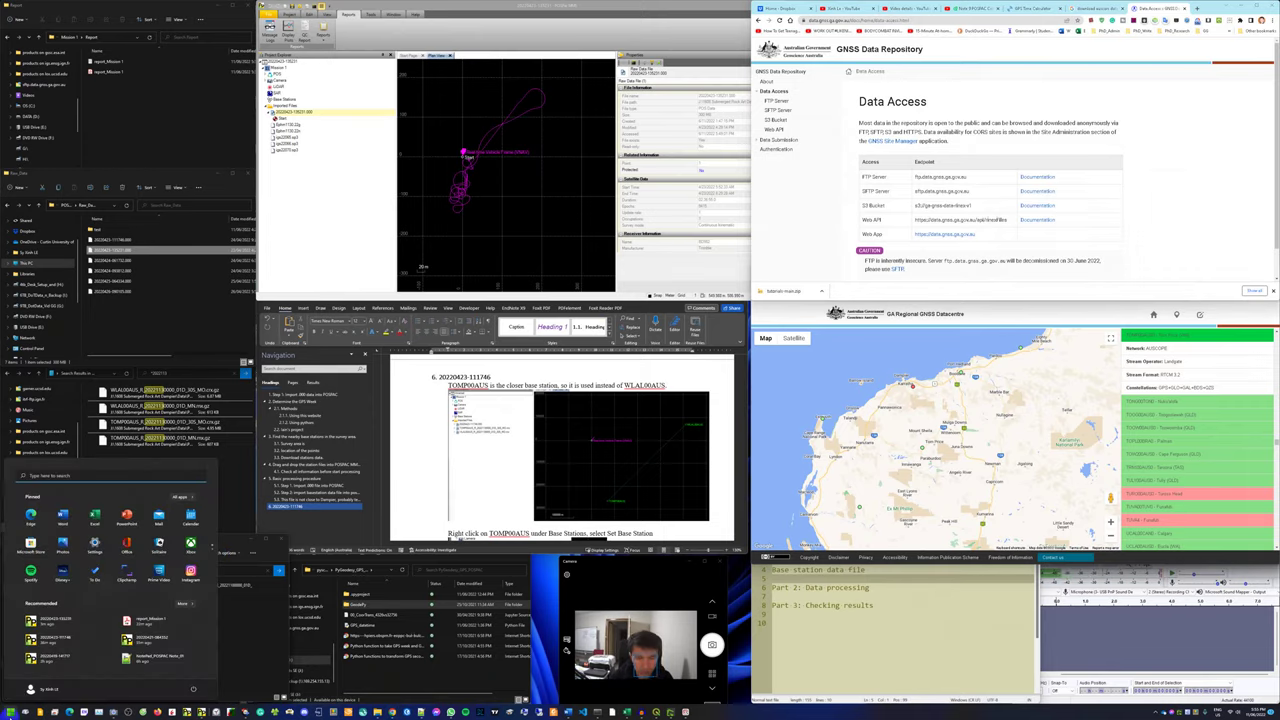
type("reset")
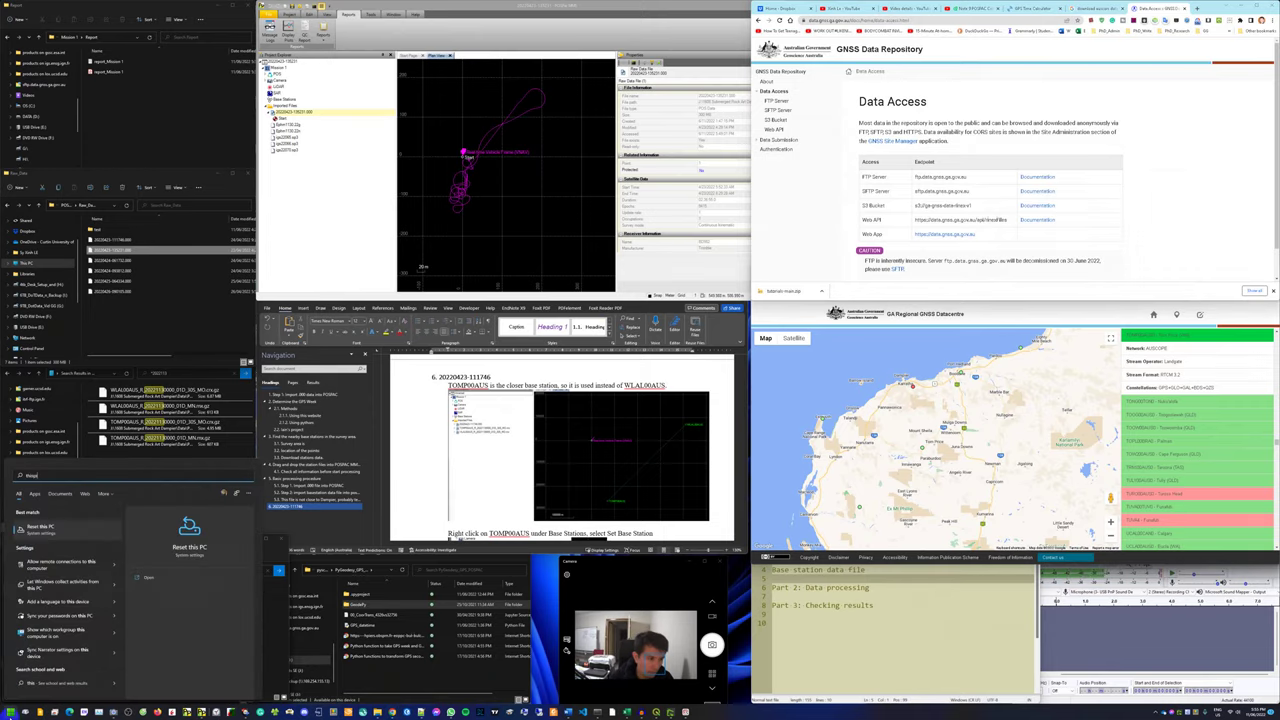
type(" pic")
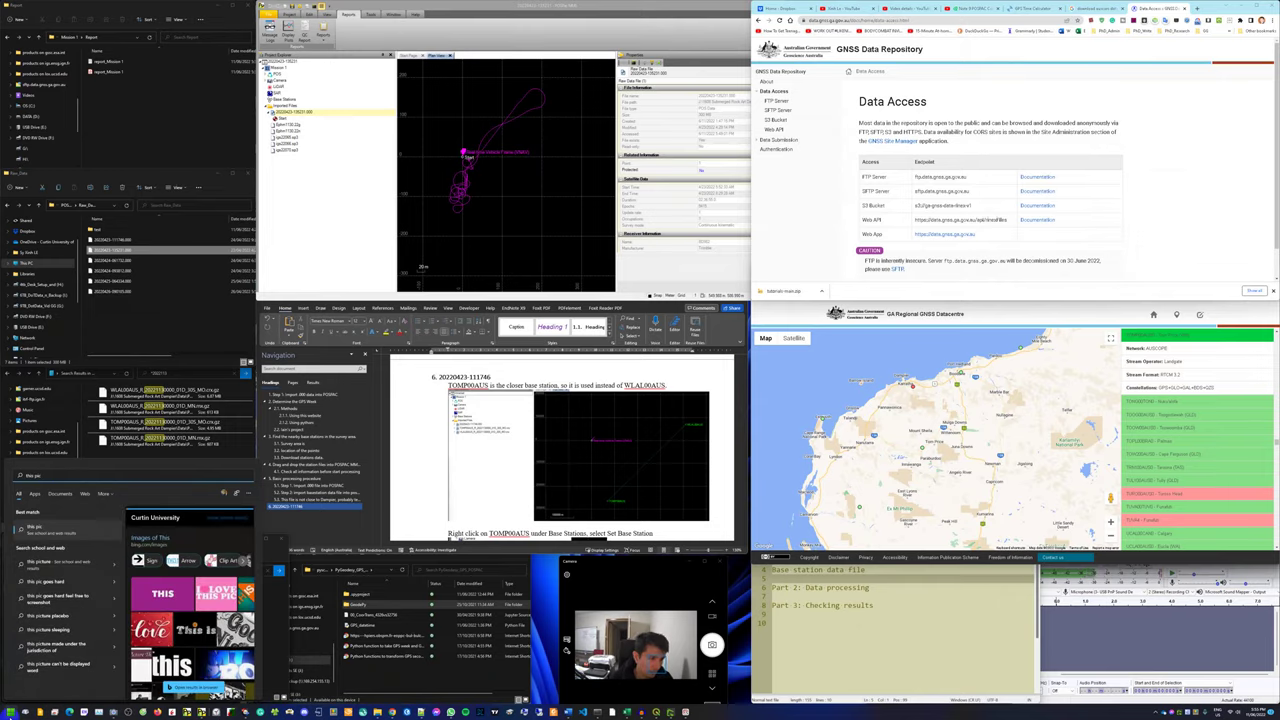
key("Escape")
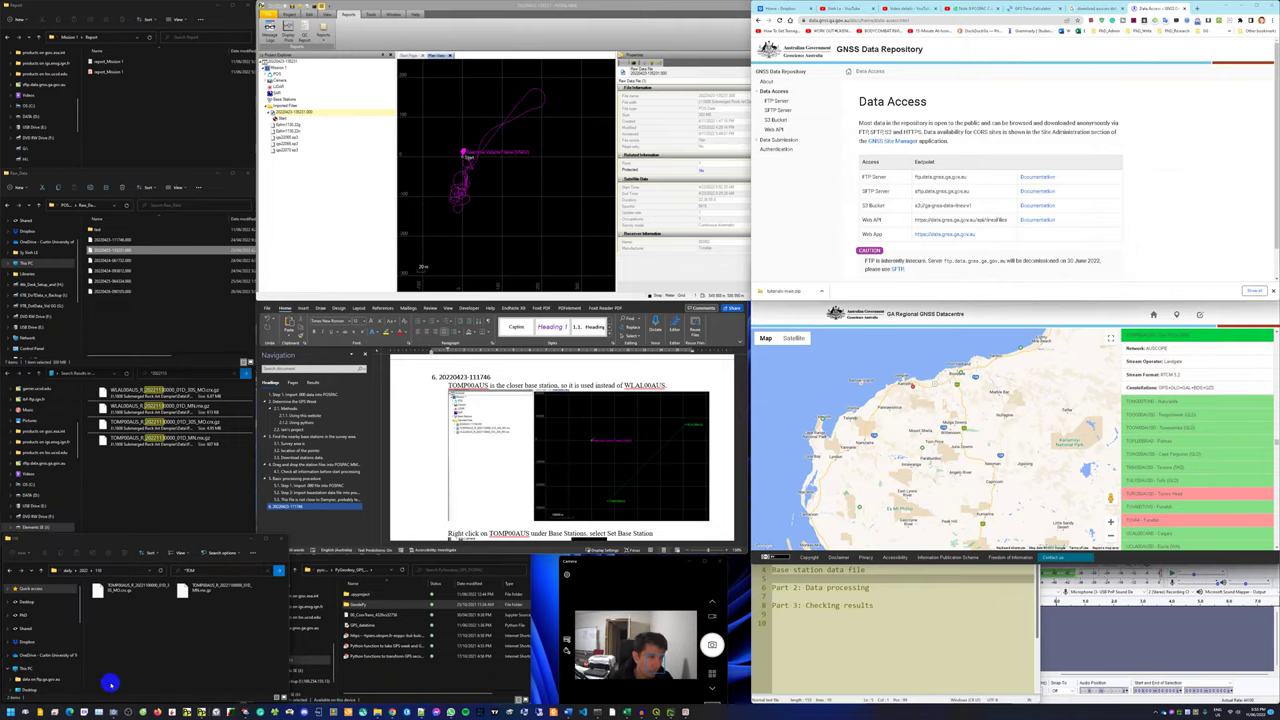
right_click(29, 266)
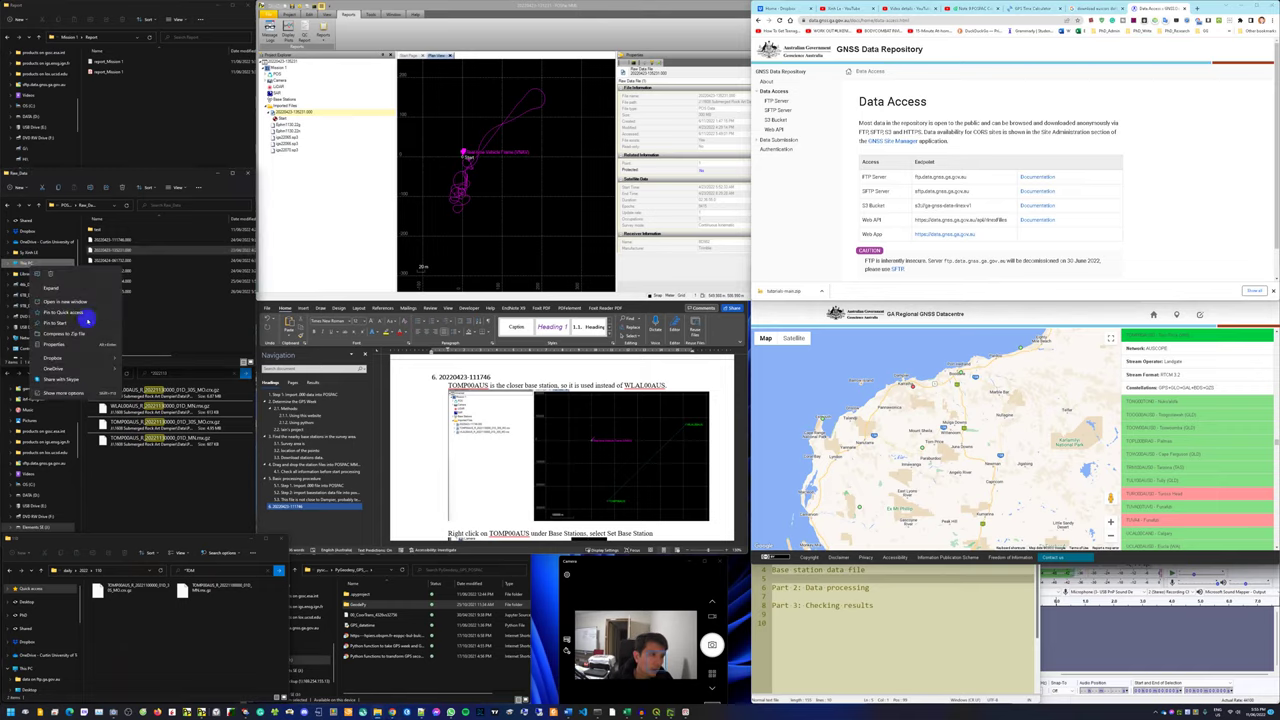
left_click(75, 394)
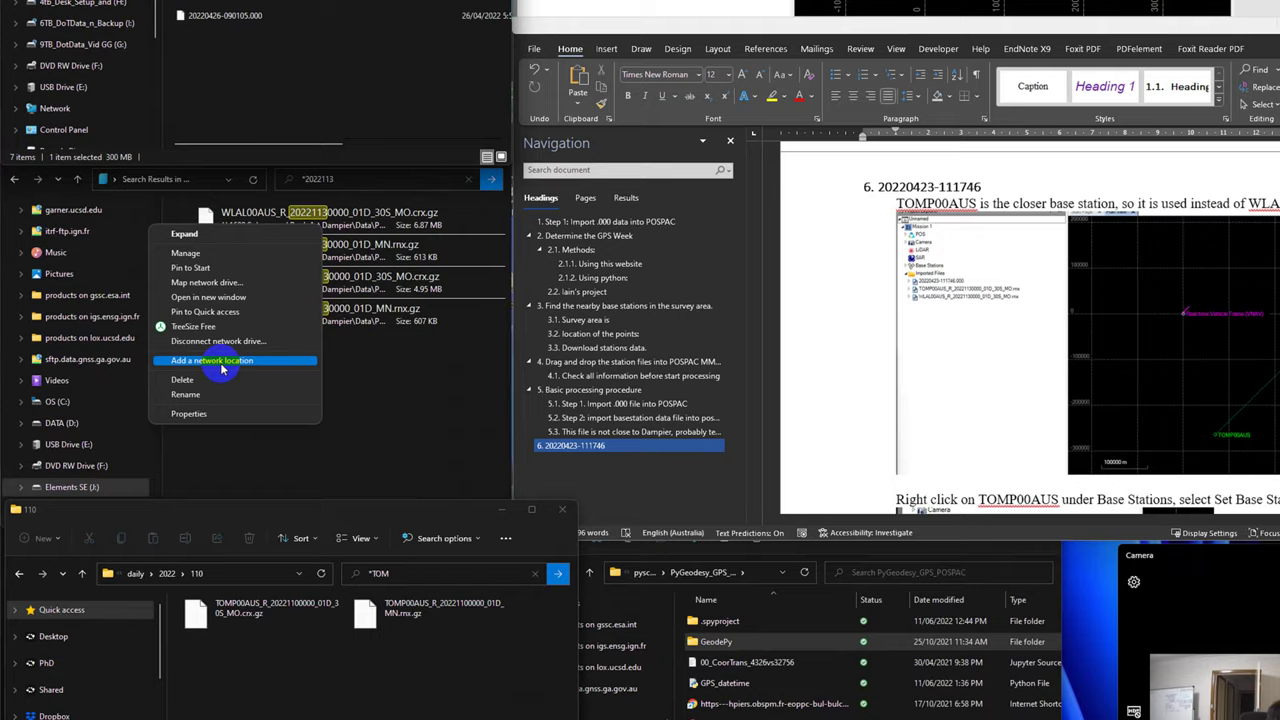
Step: Launch Add a network location and choose a custom network location to reach the address page
left_click(222, 369)
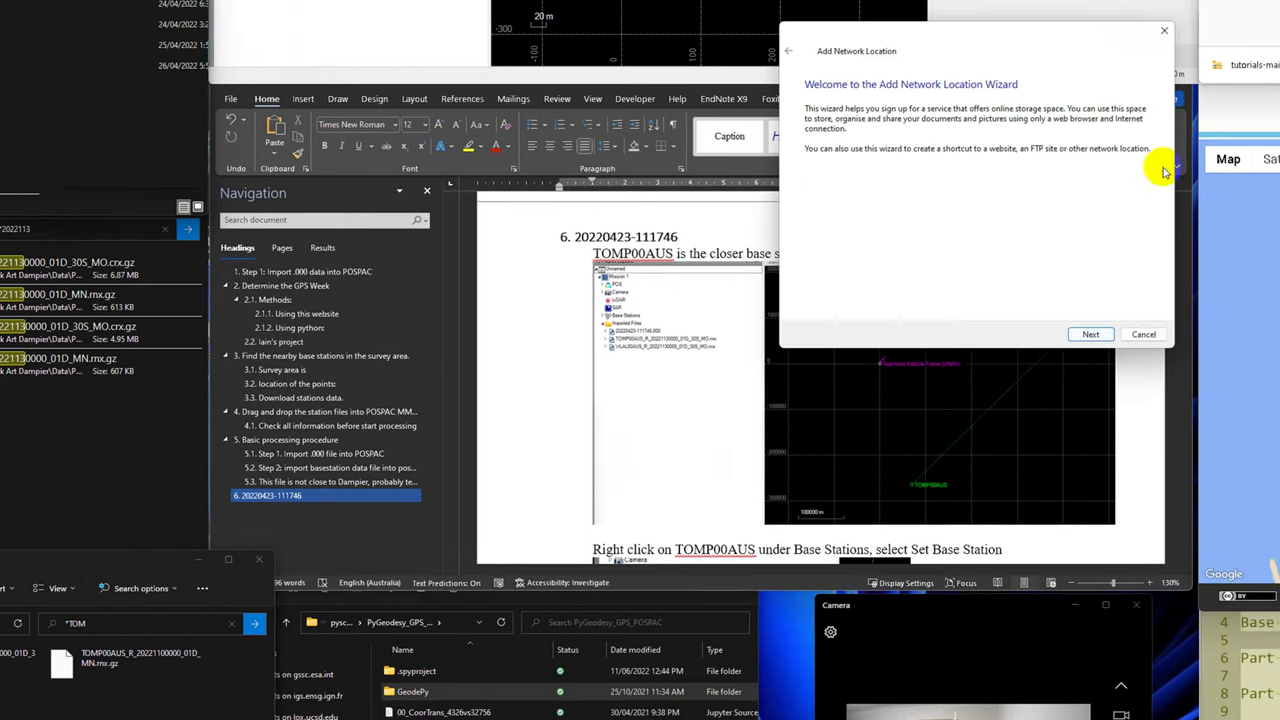
left_click(1153, 335)
left_click(985, 118)
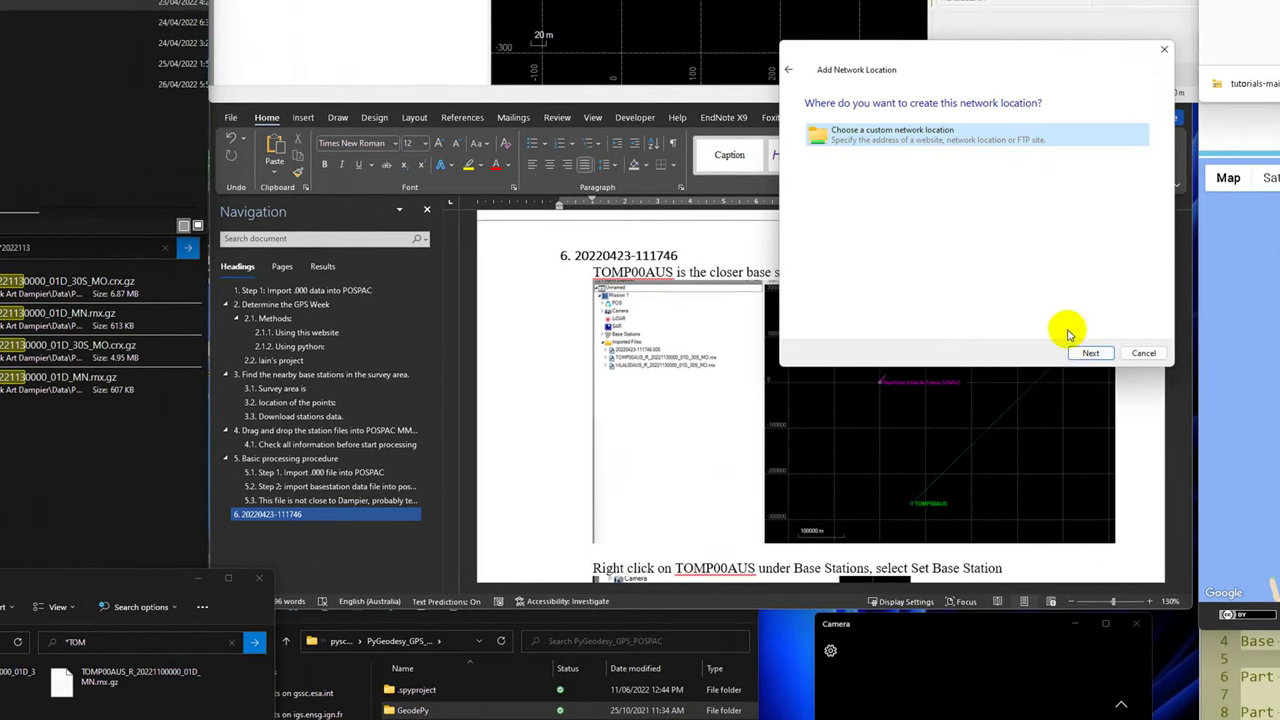
left_click(1090, 334)
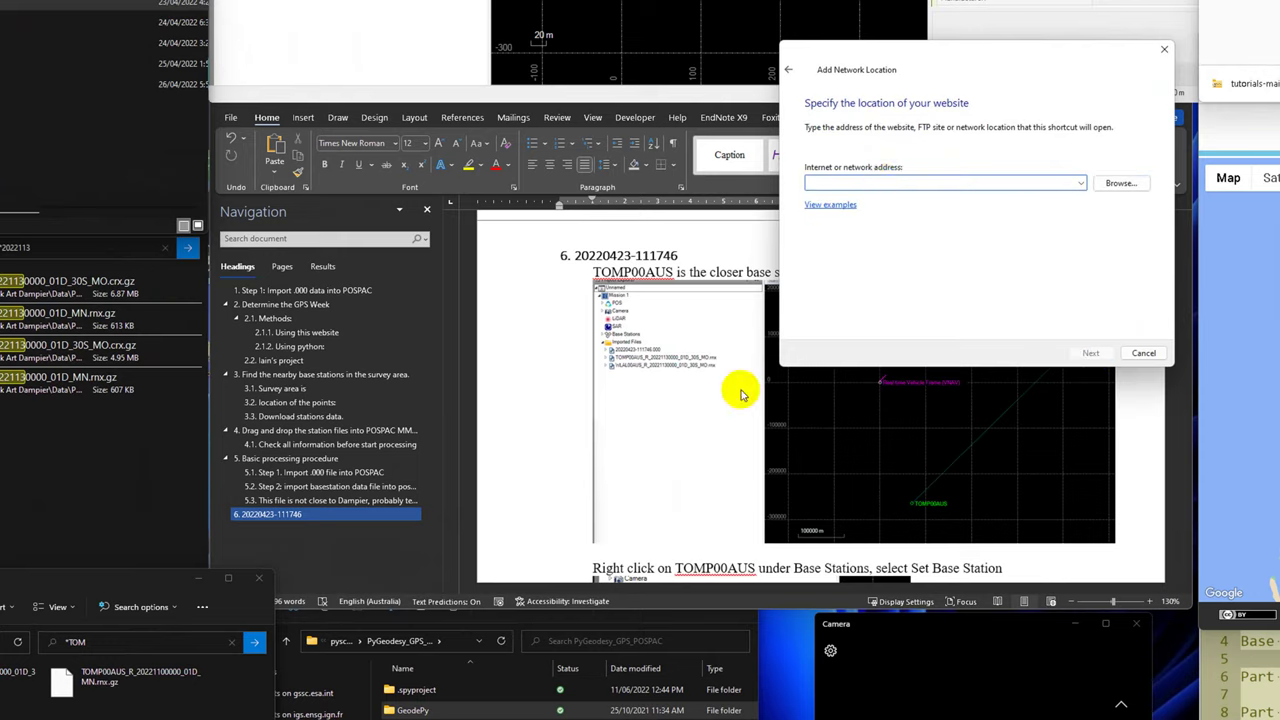
Step: Search the Word processing log for 'ftp' and select the ftp.data.gnss.ga.gov.au link
left_click(677, 394)
scroll(700, 408, "up", 10)
scroll(751, 432, "up", 5)
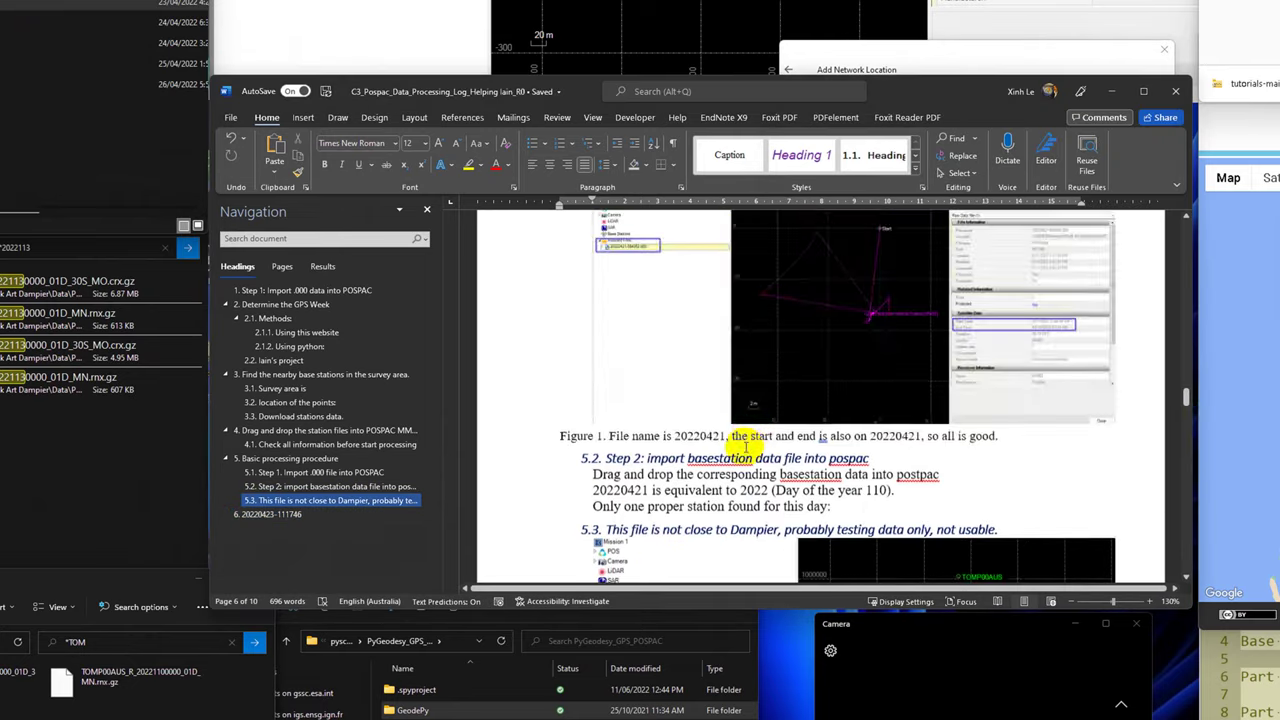
scroll(748, 445, "up", 5)
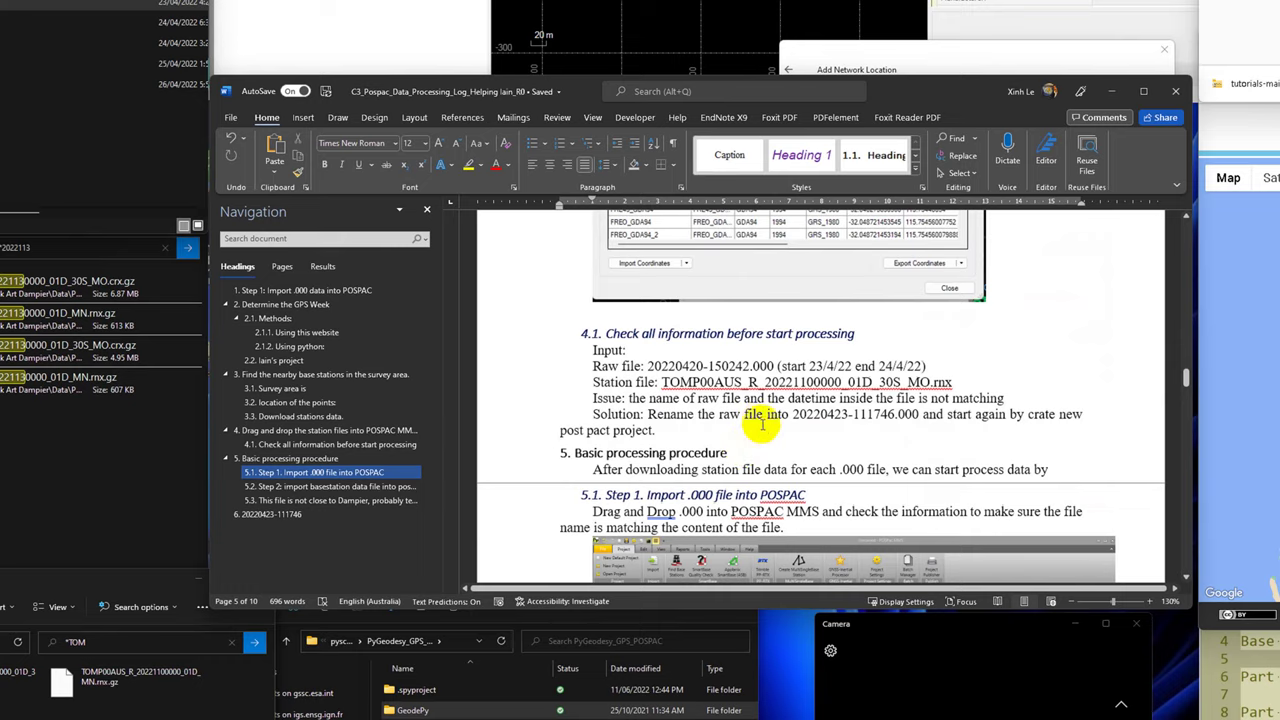
left_click(760, 416)
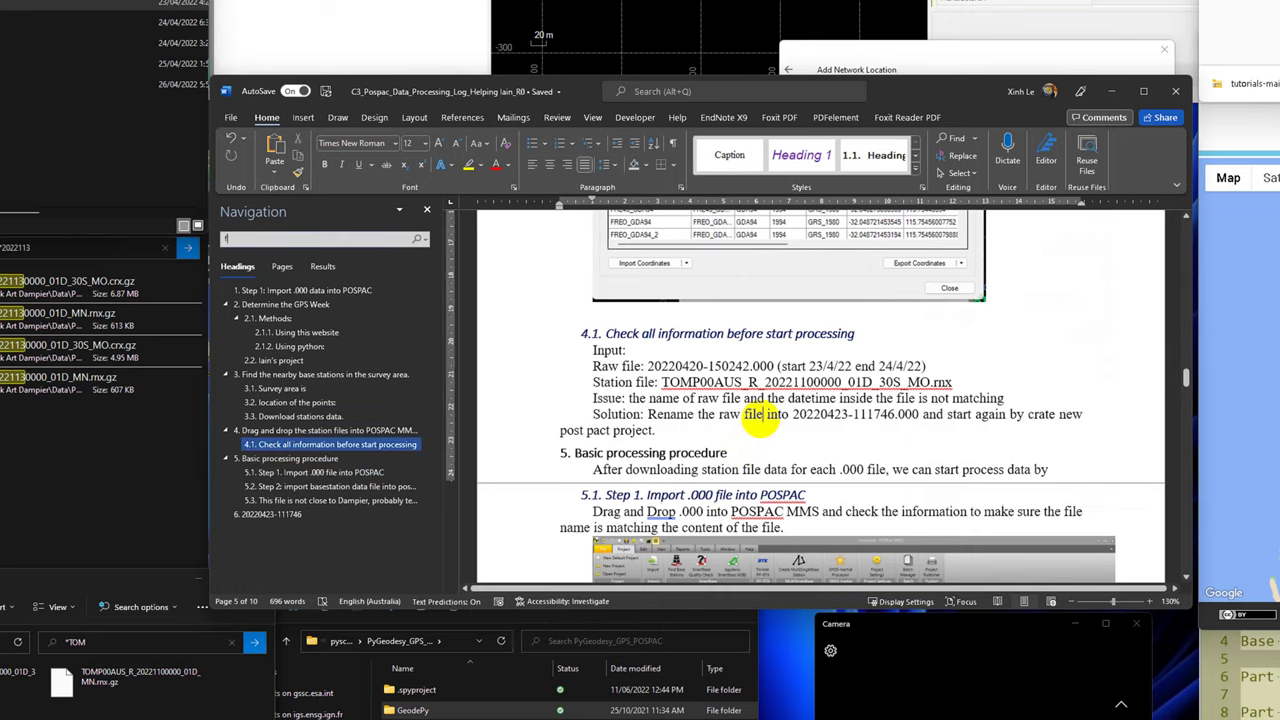
type("fp")
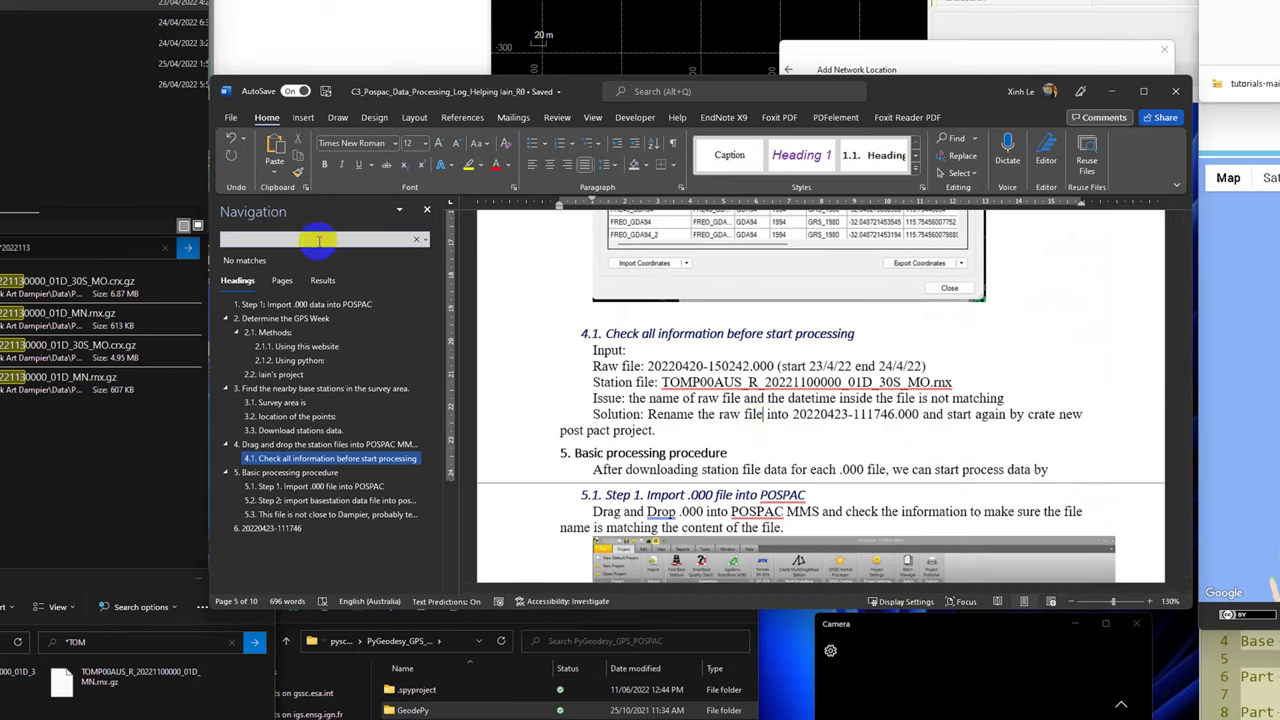
left_click(318, 240)
type("ftp")
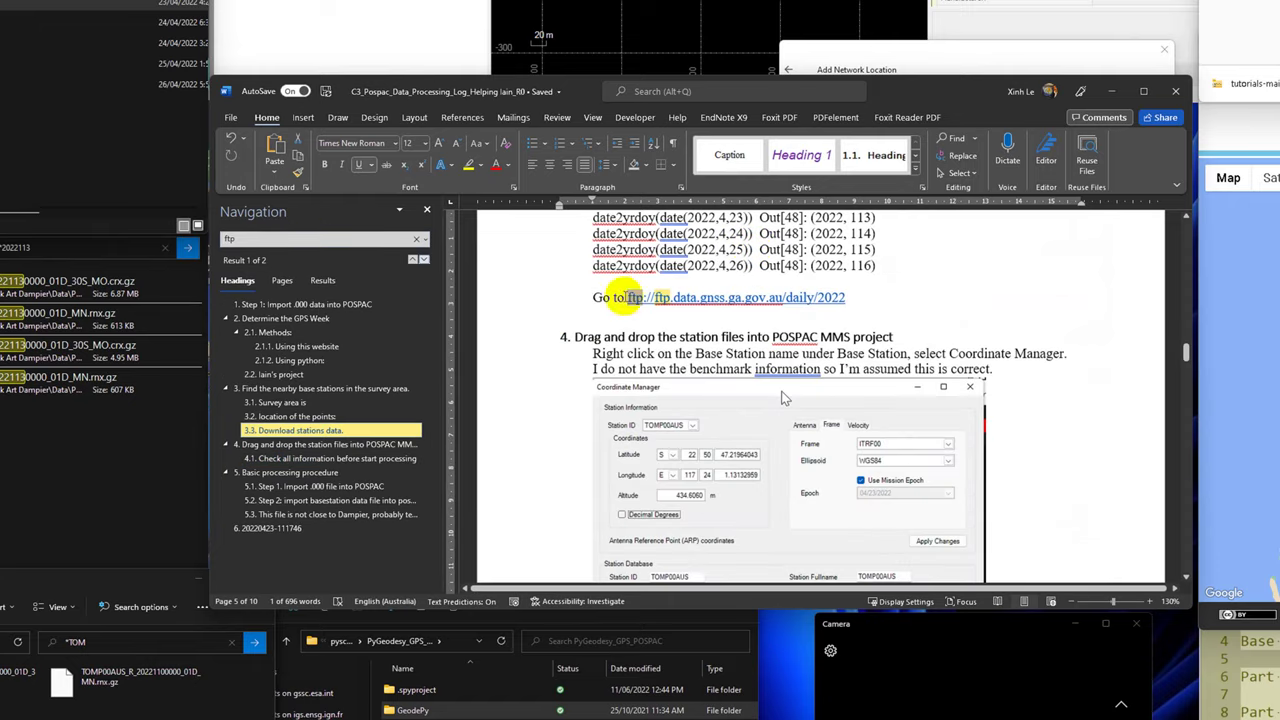
left_click(770, 297)
left_click_drag(770, 297, 612, 297)
key("ctrl+c")
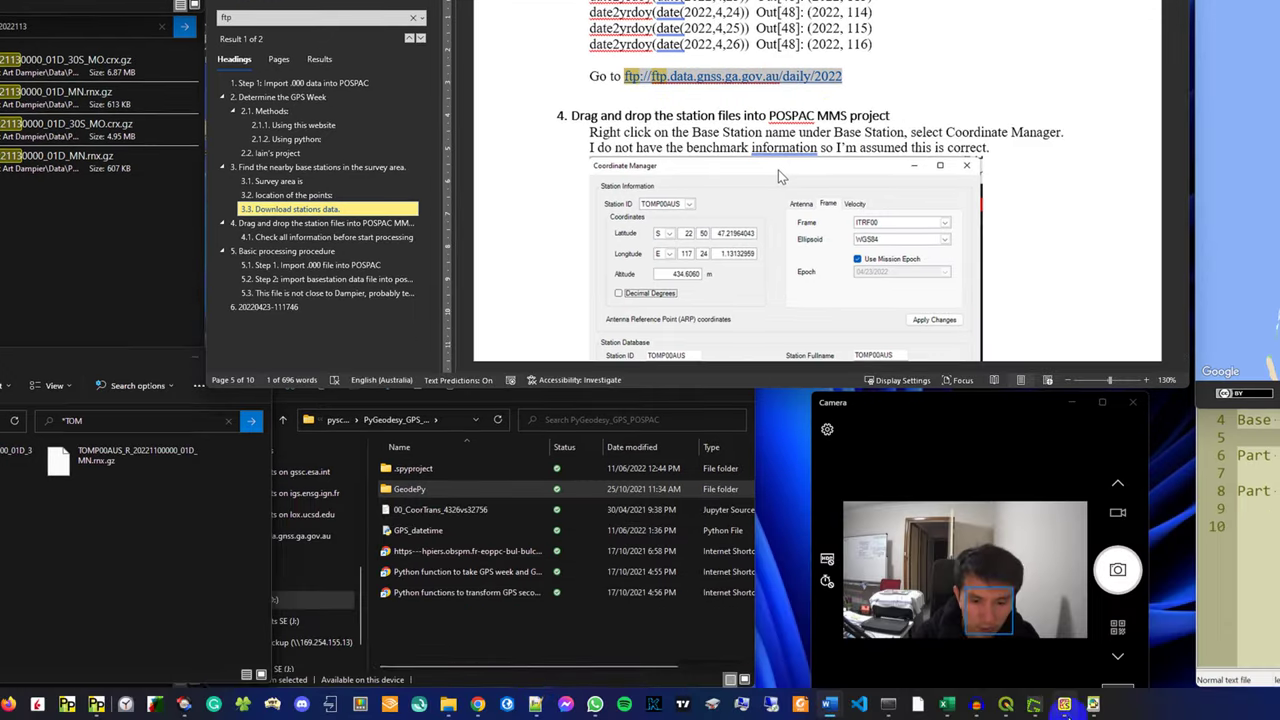
mouse_move(448, 704)
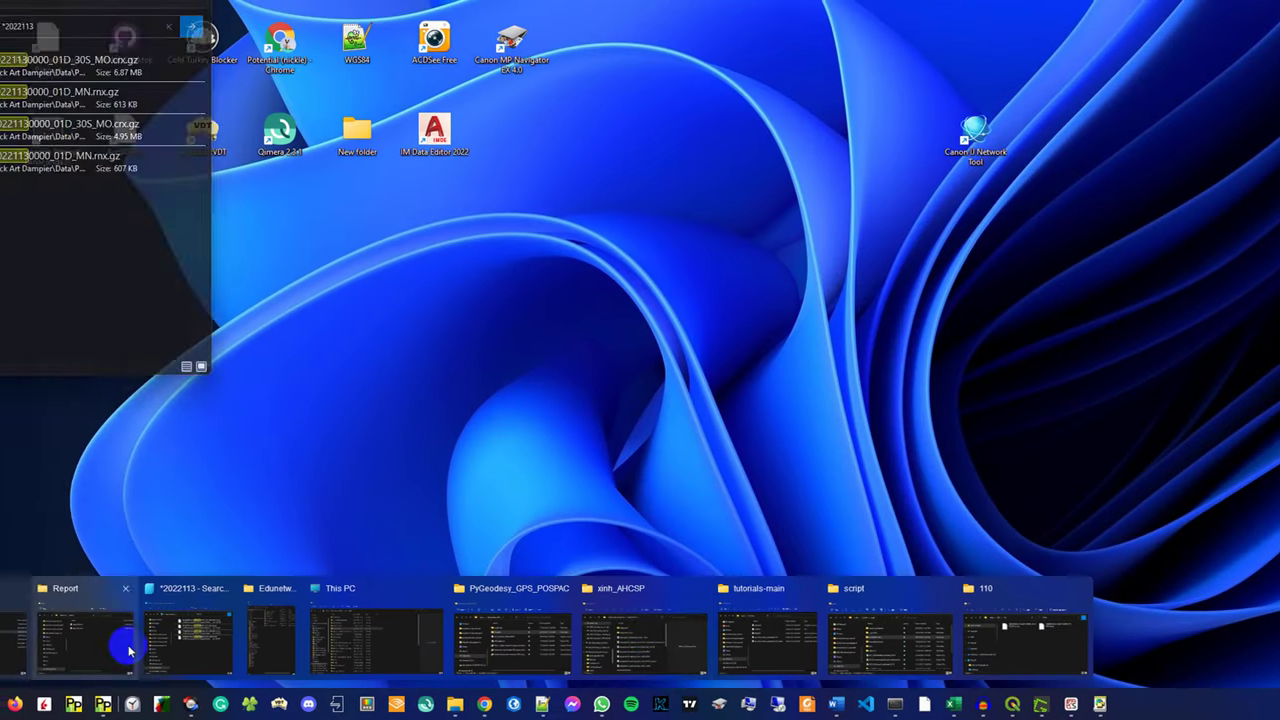
Step: Paste ftp://ftp.data.gnss.ga.gov.au into the network location wizard's address box
key("super+Tab")
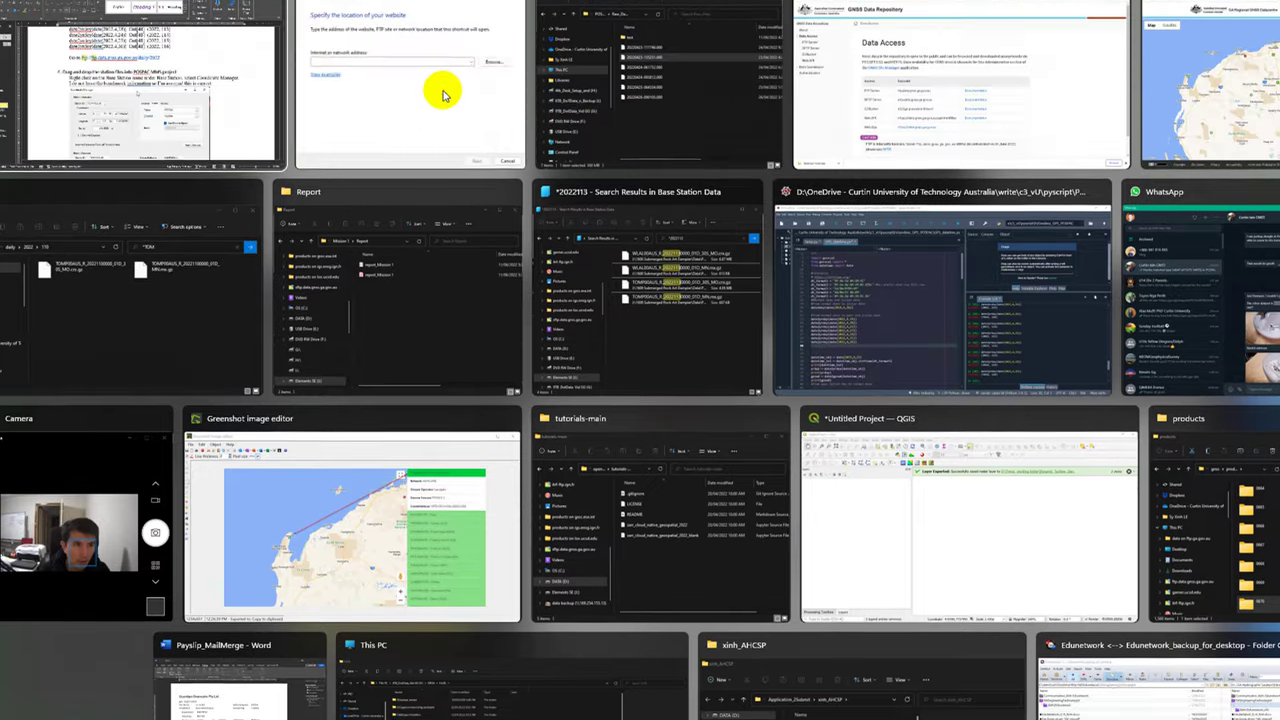
left_click(443, 15)
left_click(924, 421)
key("ctrl+v")
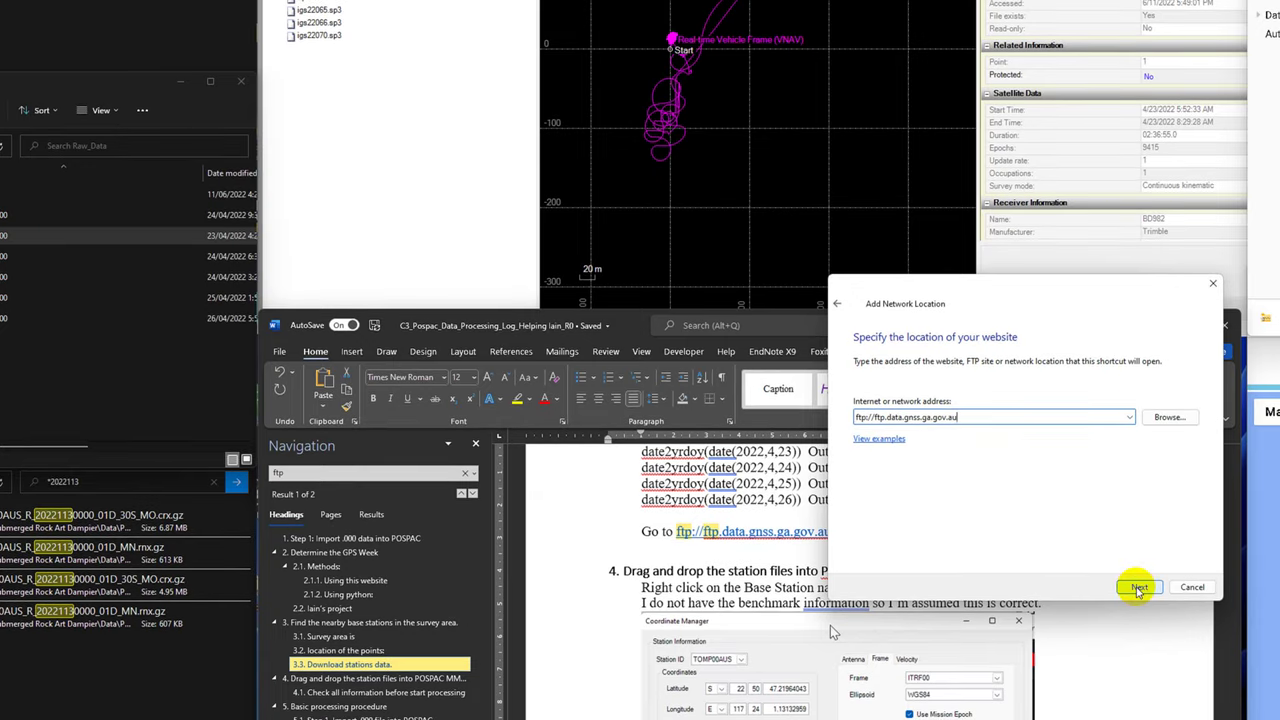
Step: Finish the wizard with anonymous logon and the name ftp.data.gnss.ga.gov.au, then close it
left_click(1139, 588)
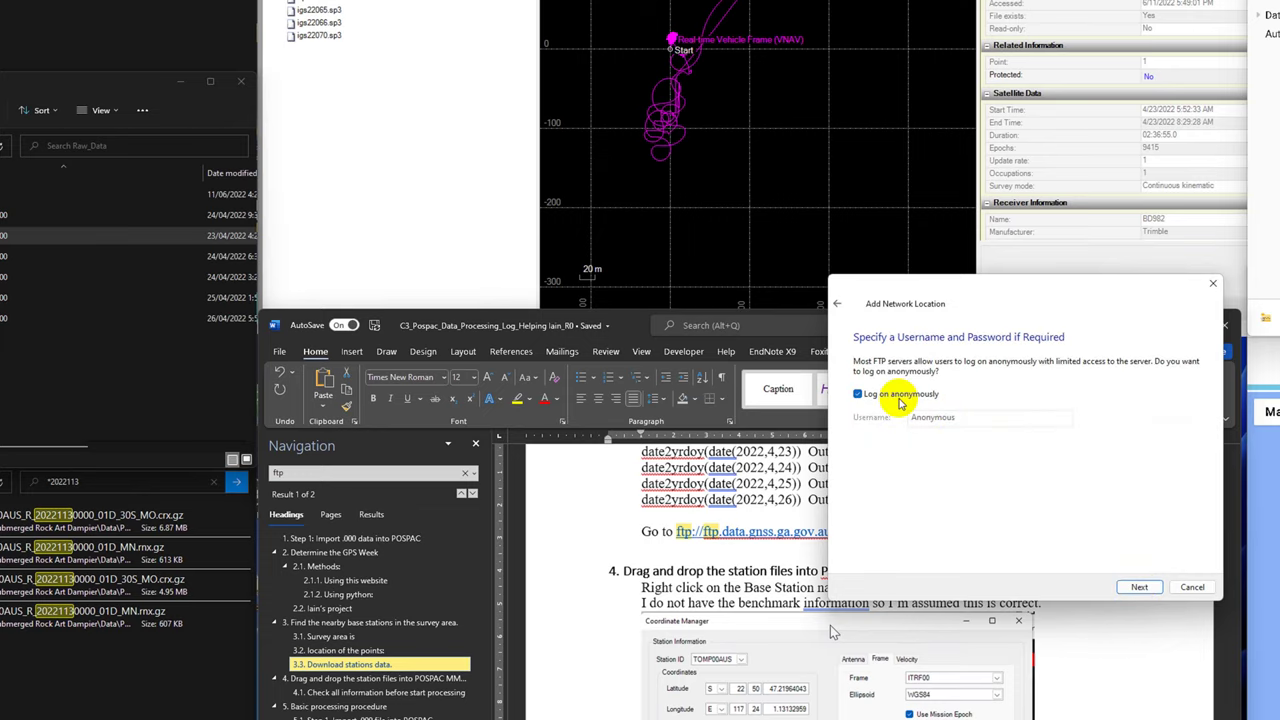
left_click(1139, 587)
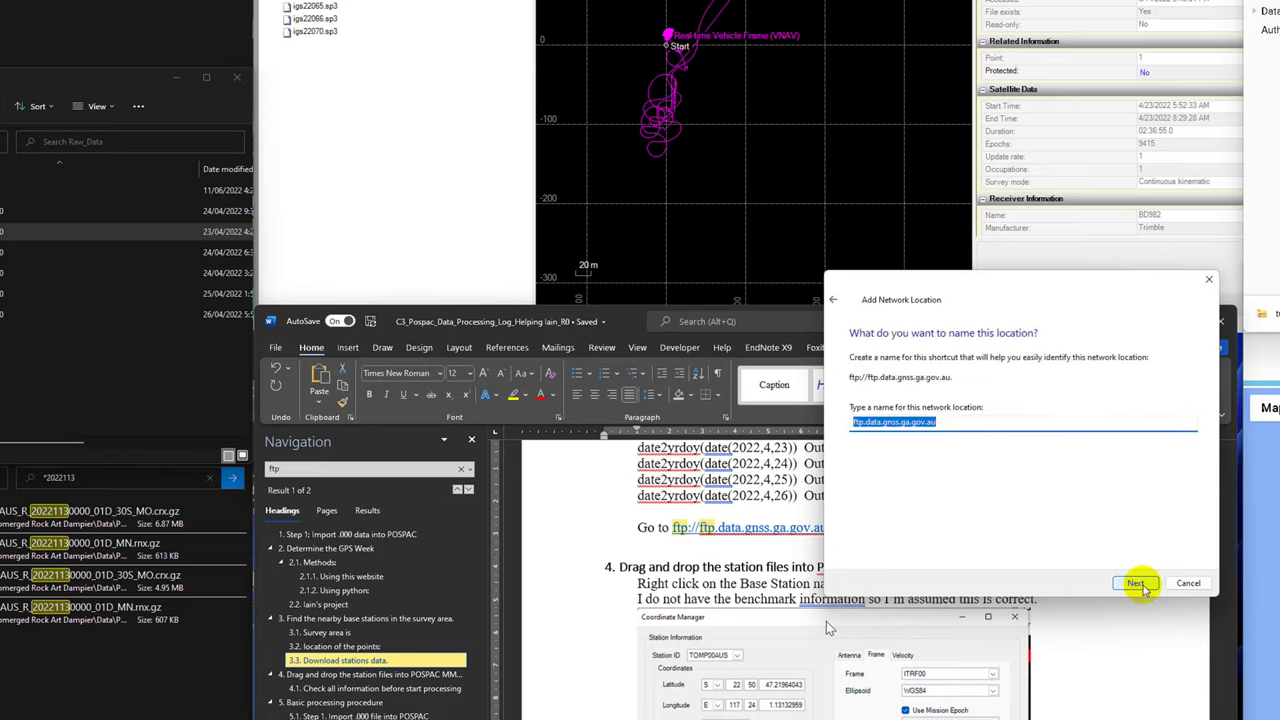
left_click(1139, 587)
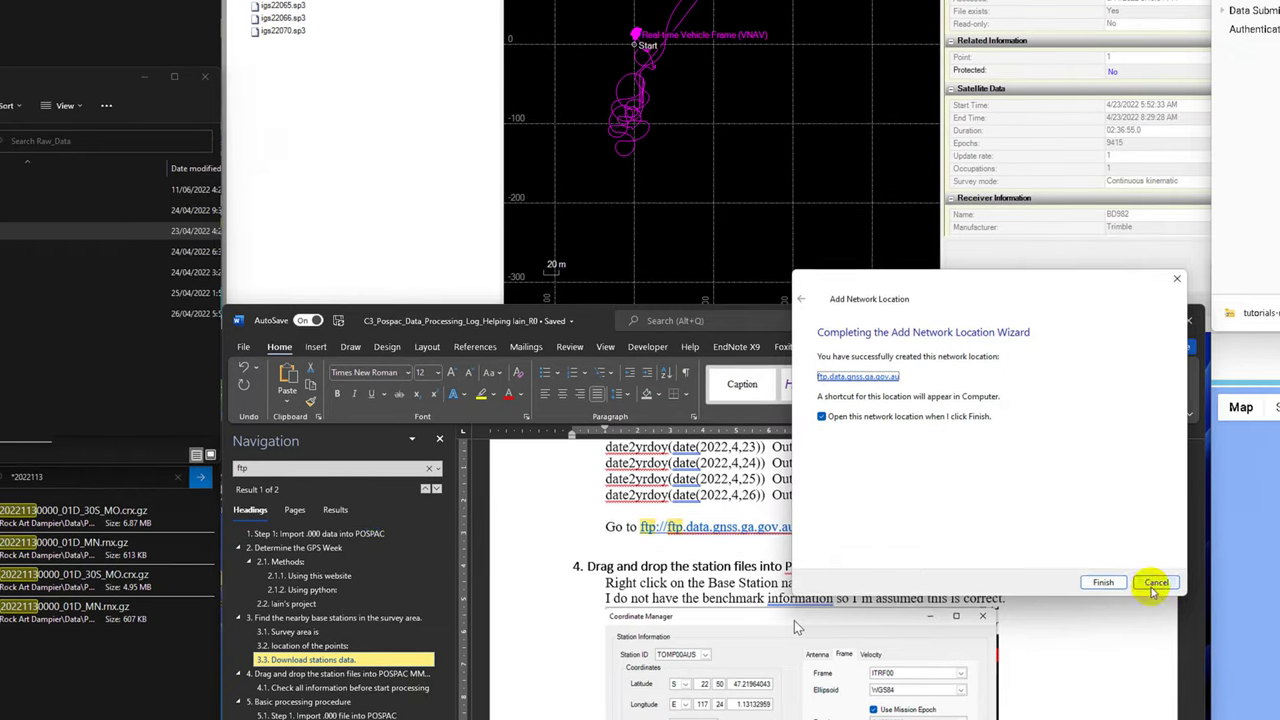
left_click(1150, 585)
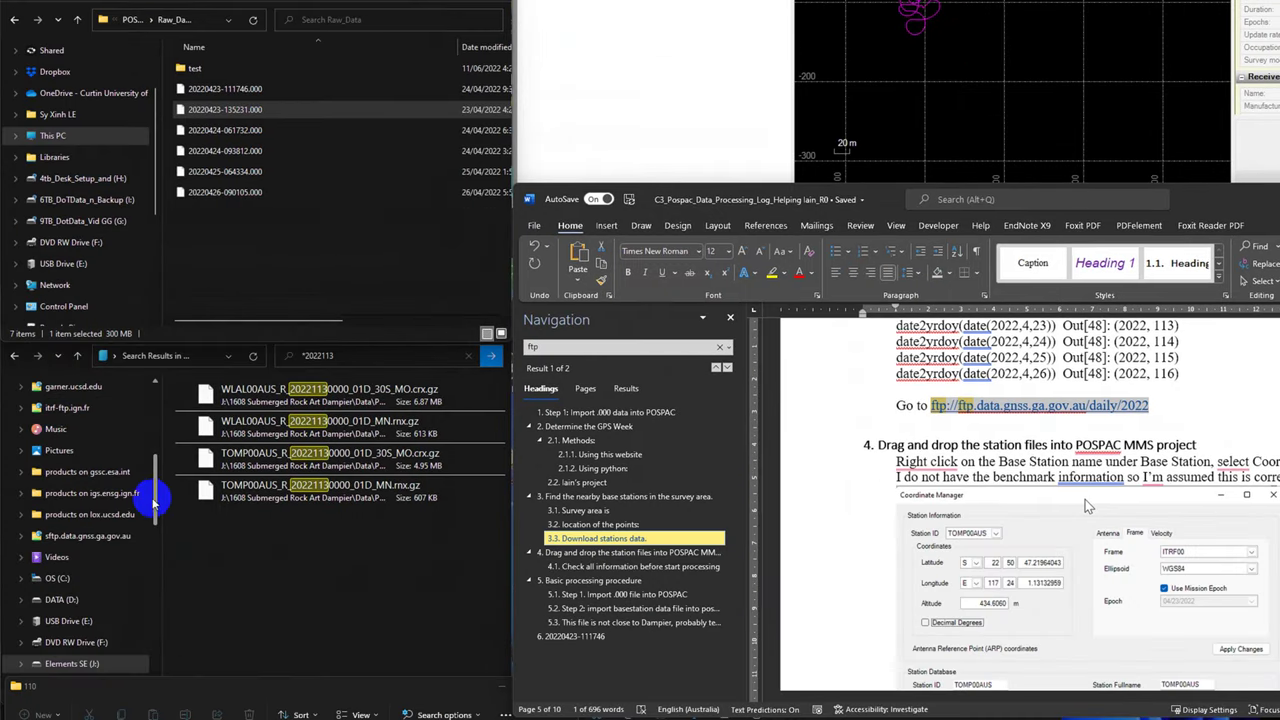
Step: Browse the ftp.data.gnss.ga.gov.au location into daily > 2022 to list its day-of-year folders
left_click_drag(157, 491, 157, 469)
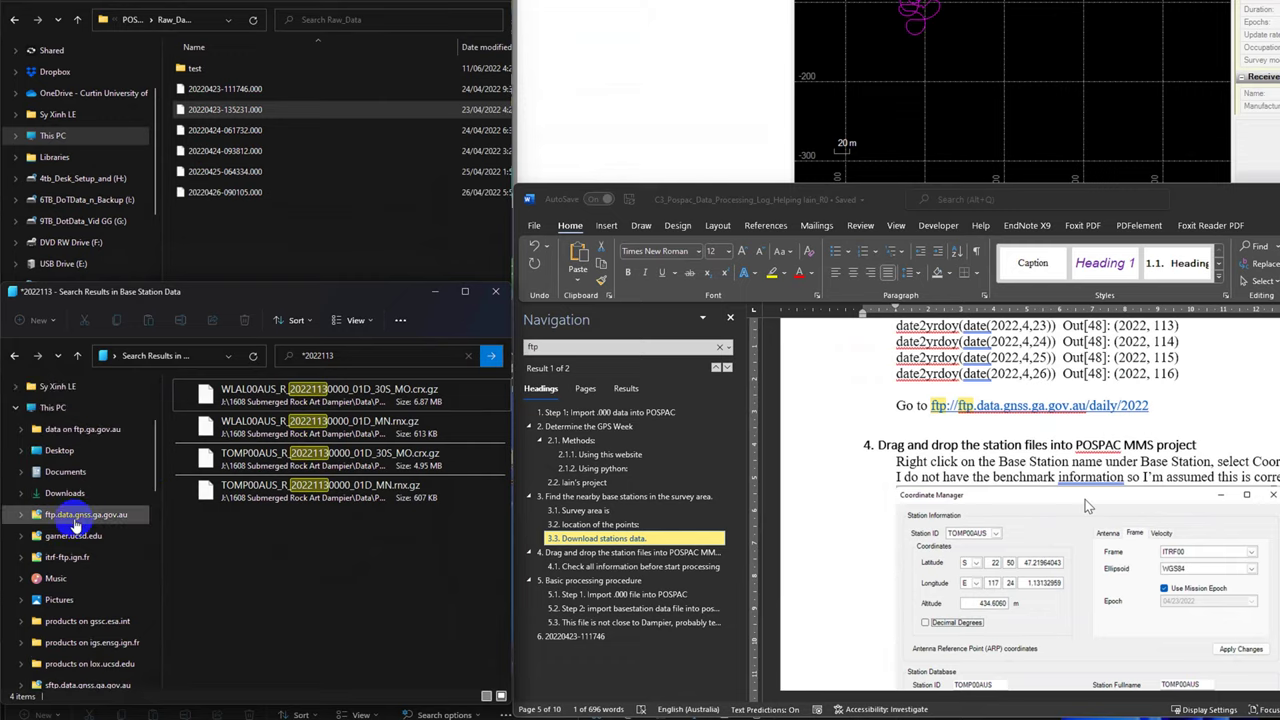
left_click(75, 525)
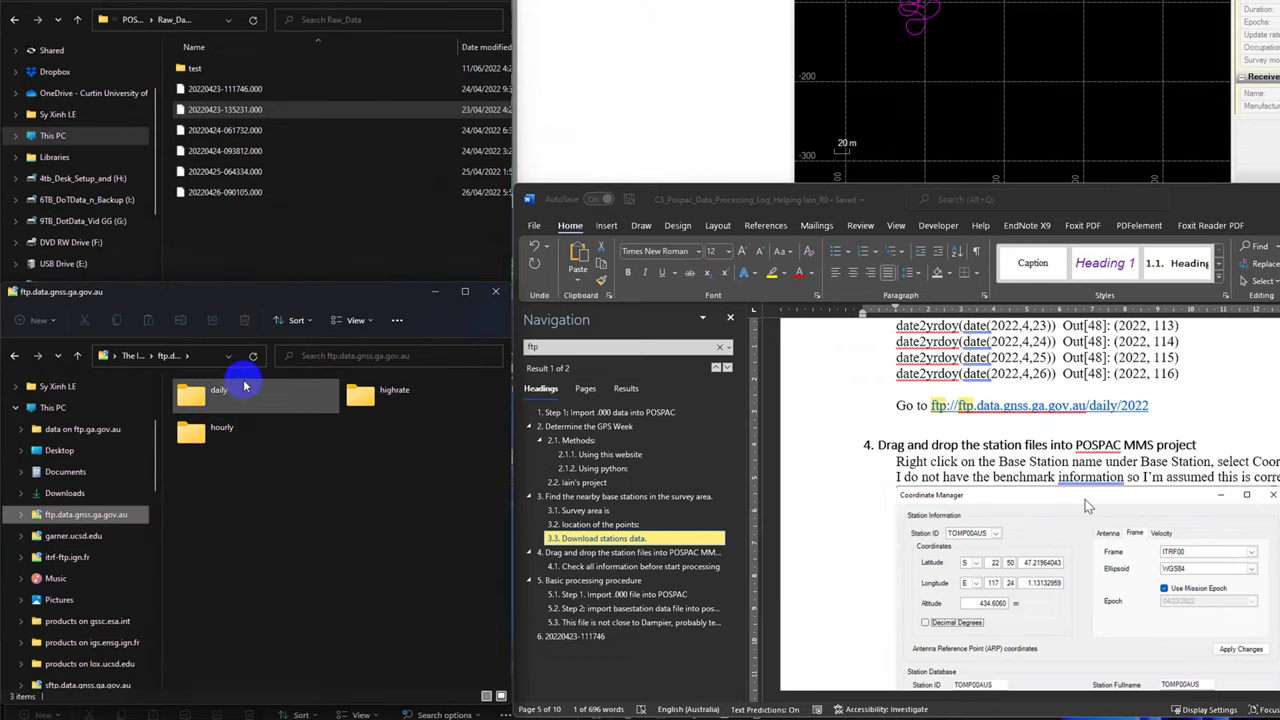
double_click(230, 402)
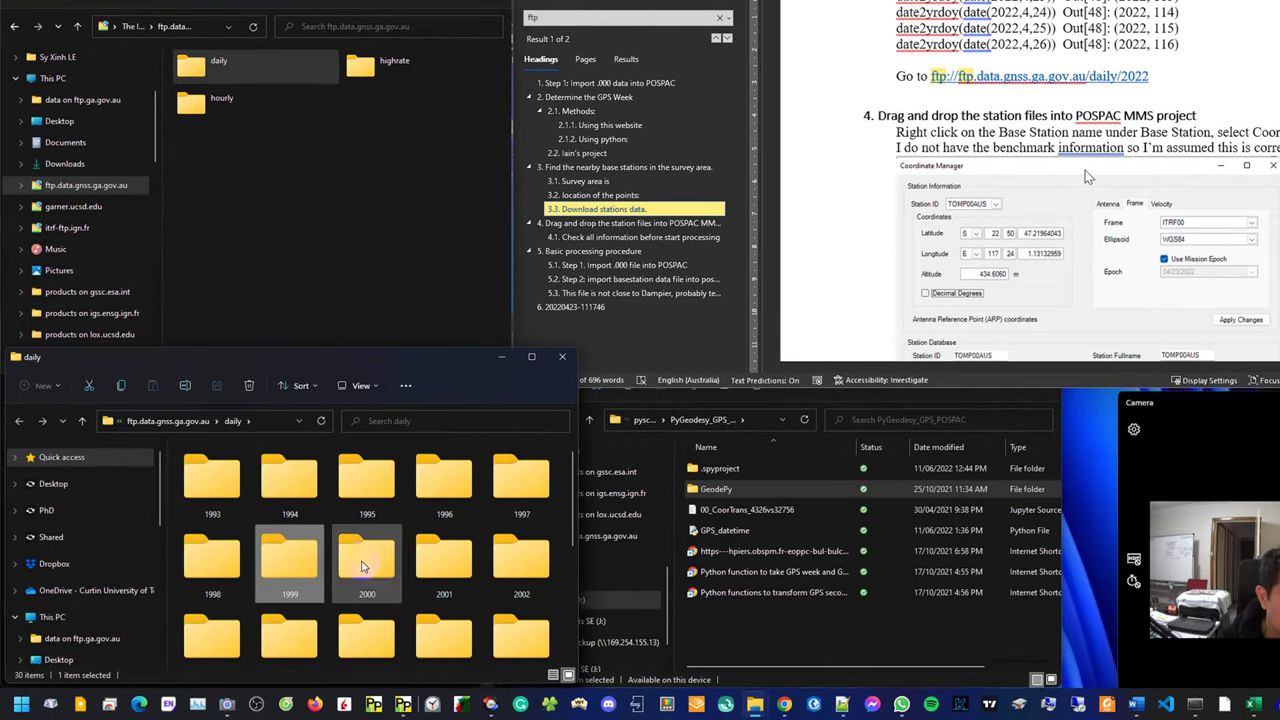
scroll(400, 557, "down", 5)
left_click(518, 655)
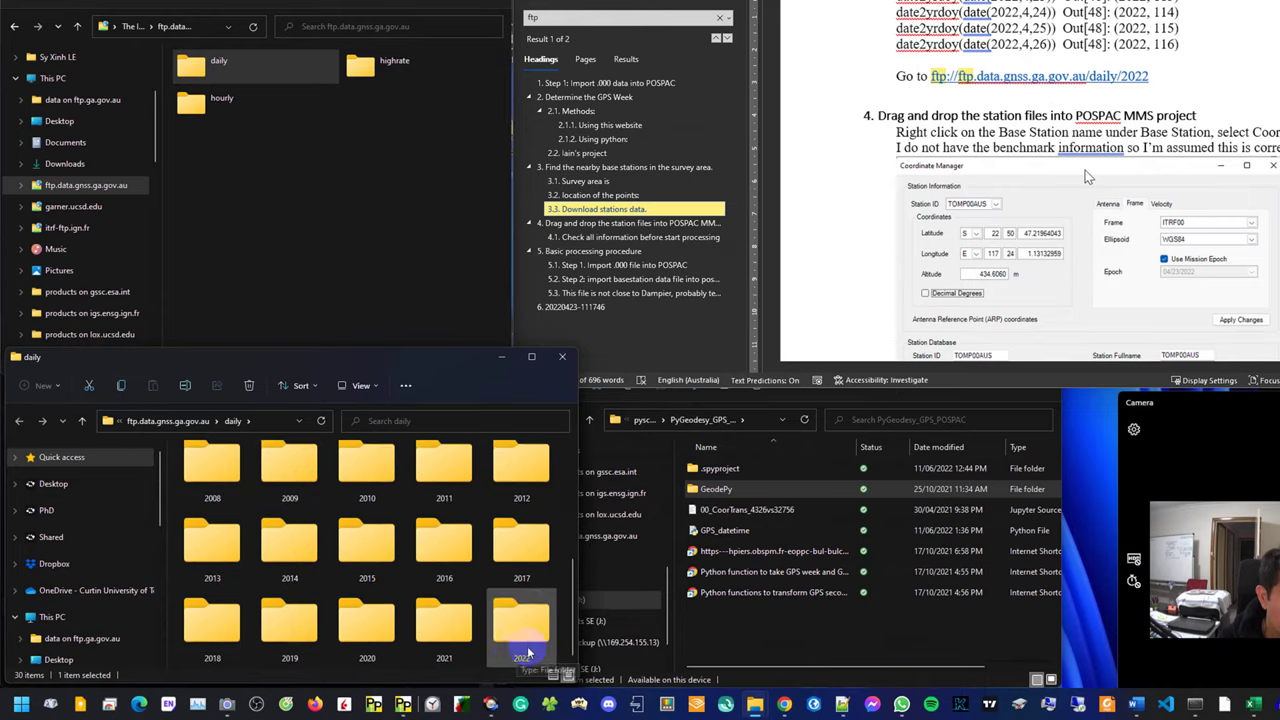
left_click(525, 633)
double_click(520, 636)
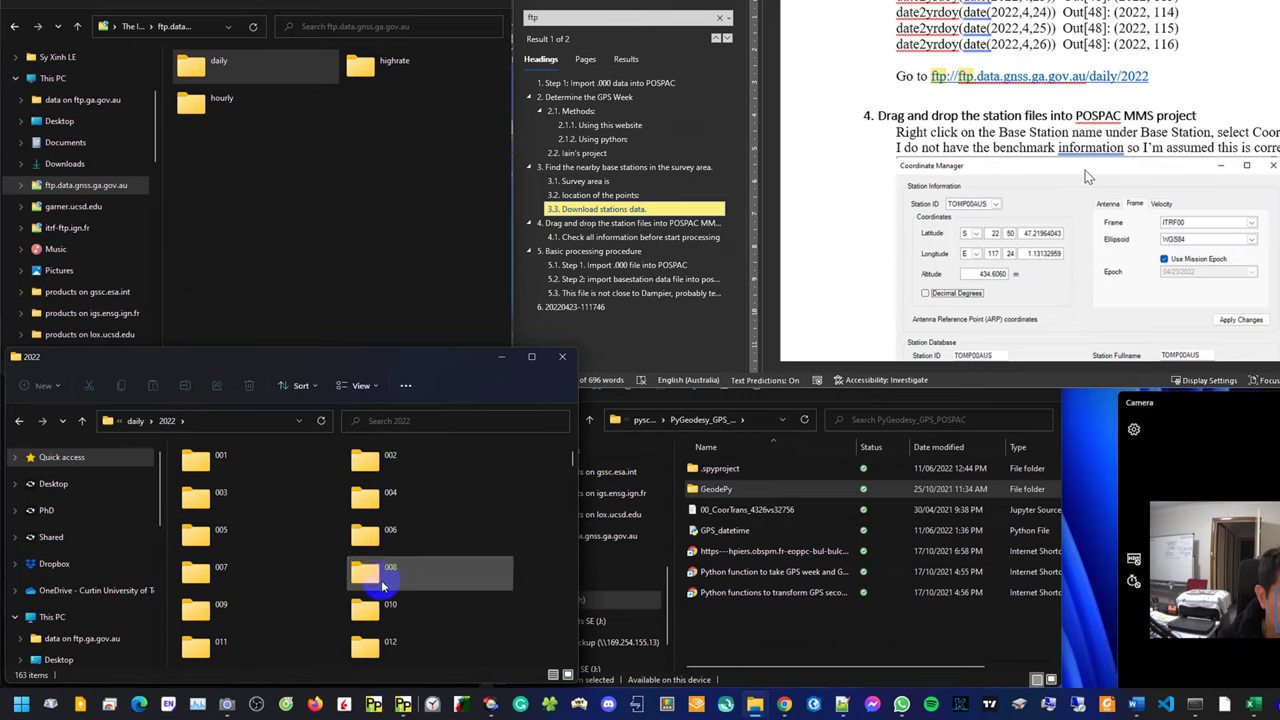
left_click(411, 587)
scroll(380, 588, "down", 3)
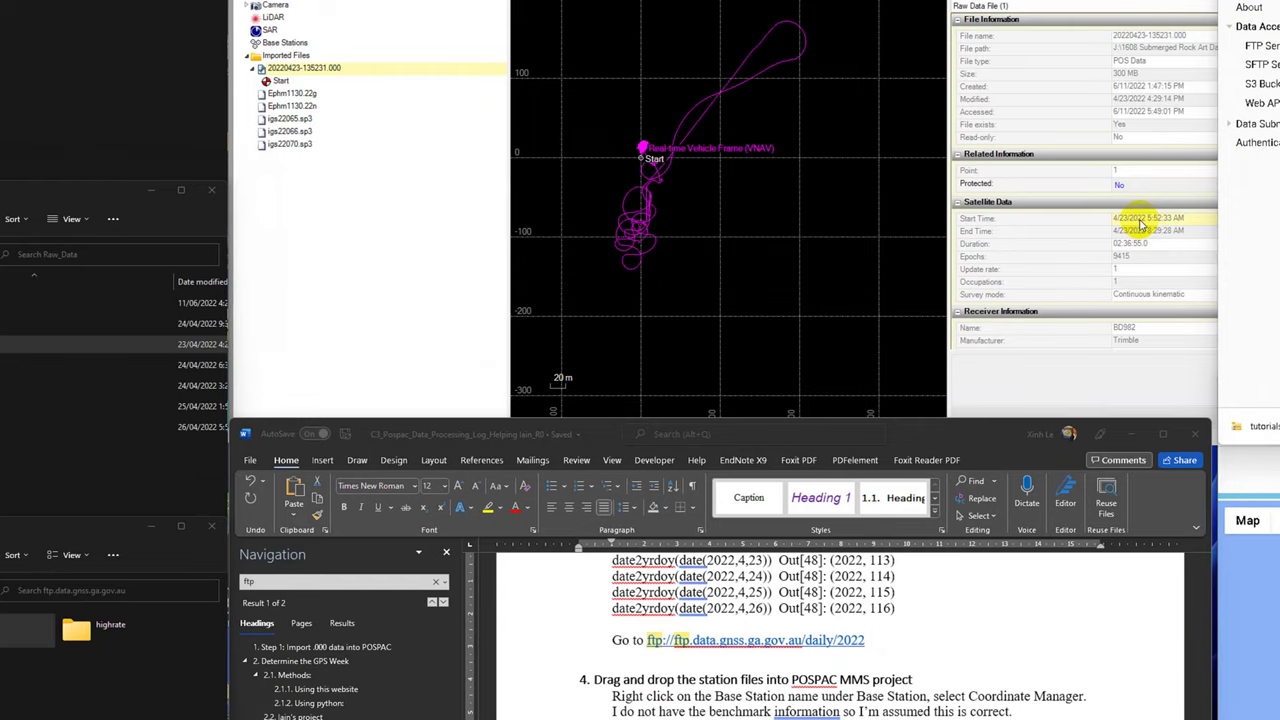
Step: Set the GPS Time Calculator date to 23 April 2022
left_click(1228, 206)
left_click(1115, 17)
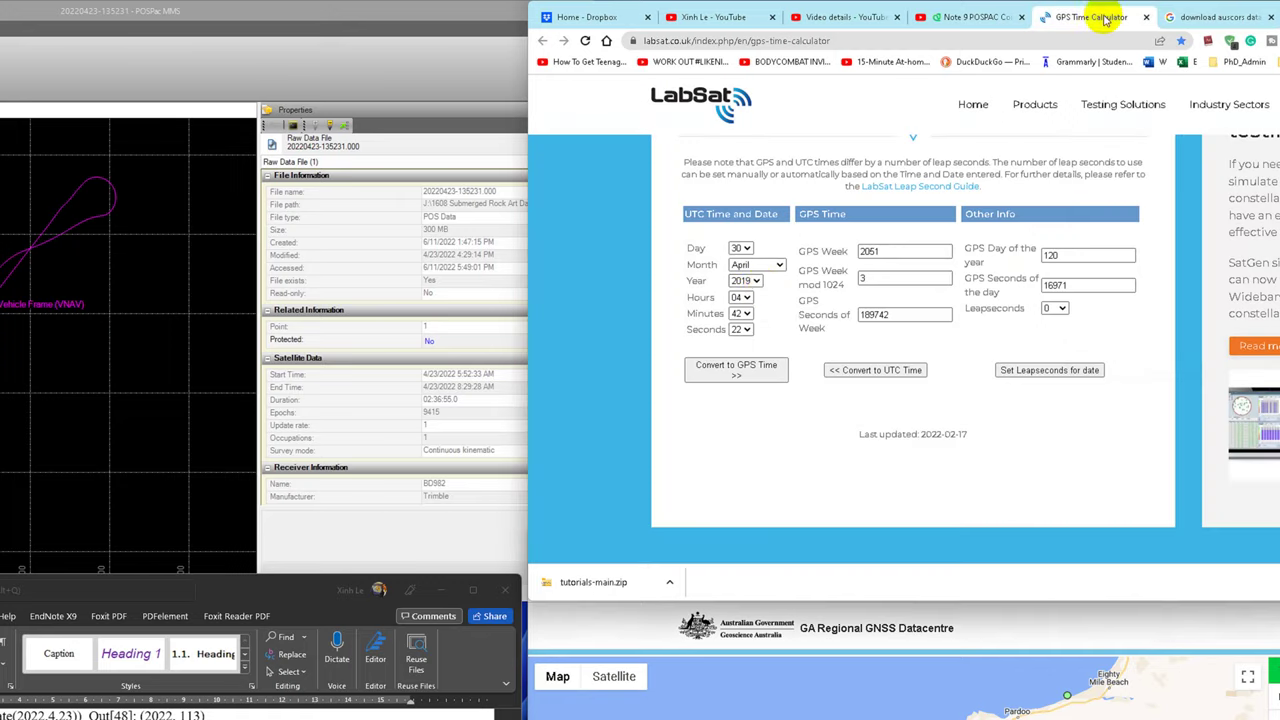
left_click(755, 282)
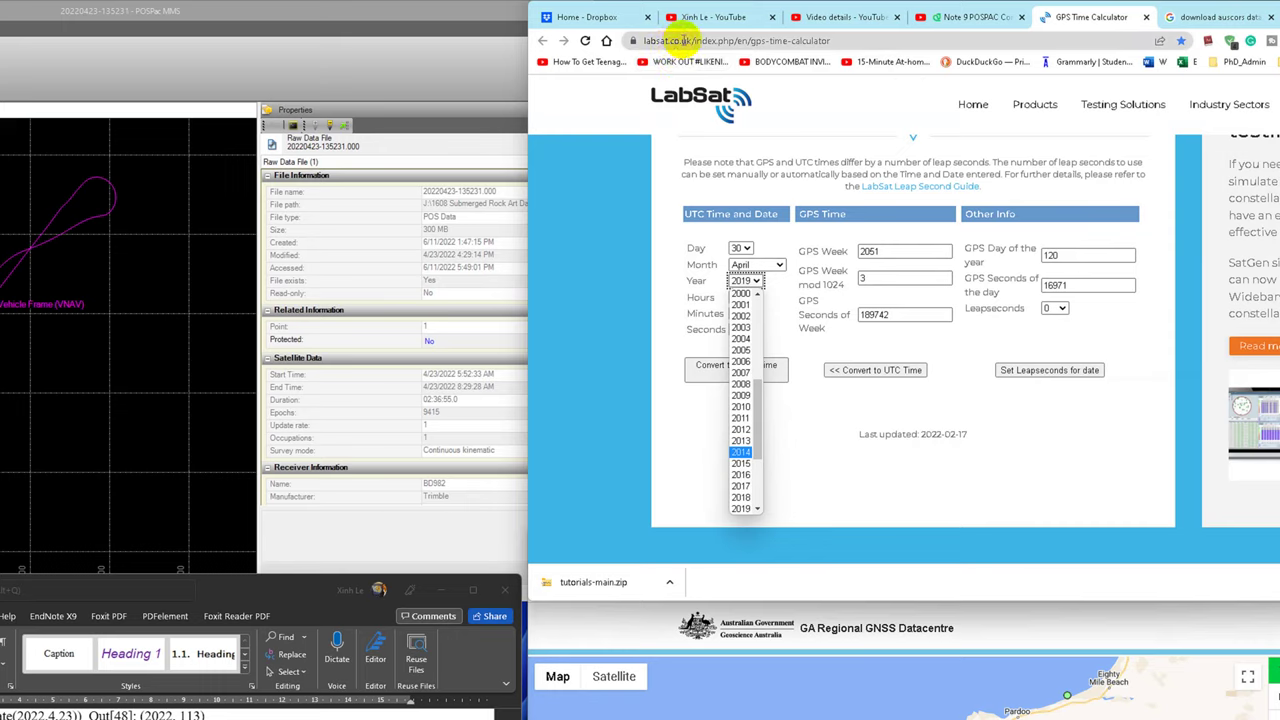
scroll(743, 455, "down", 4)
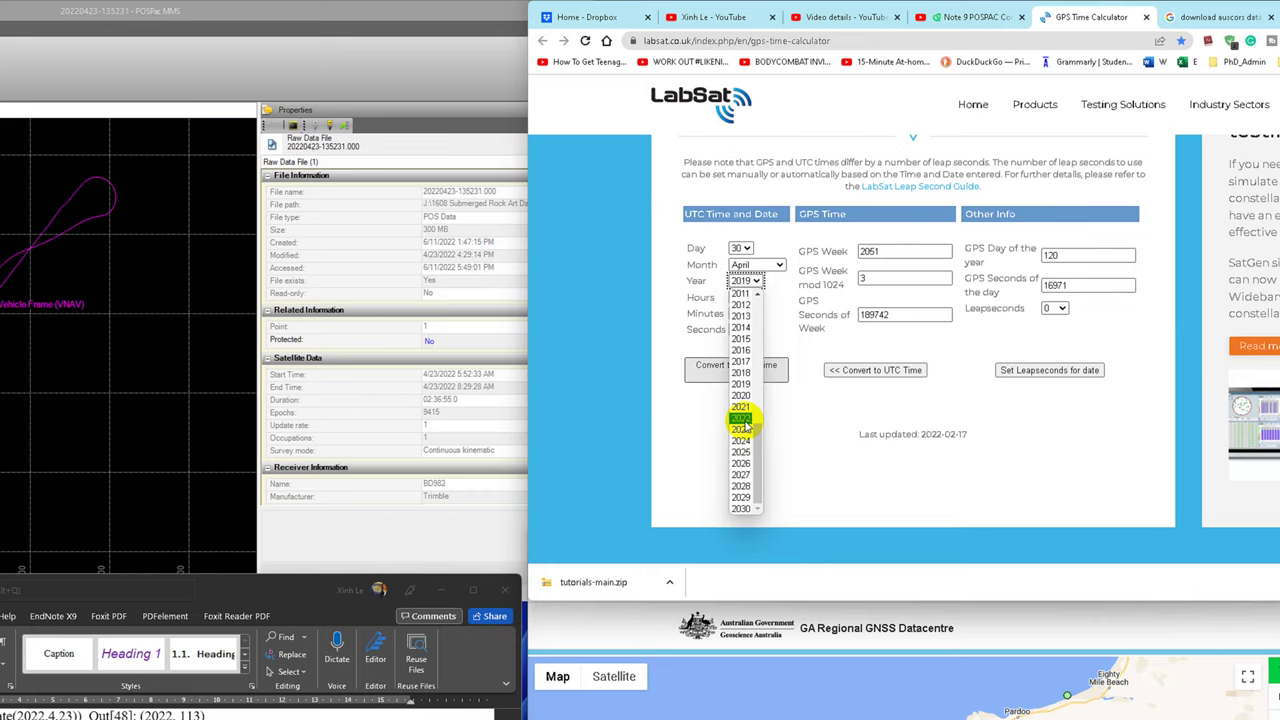
left_click(742, 421)
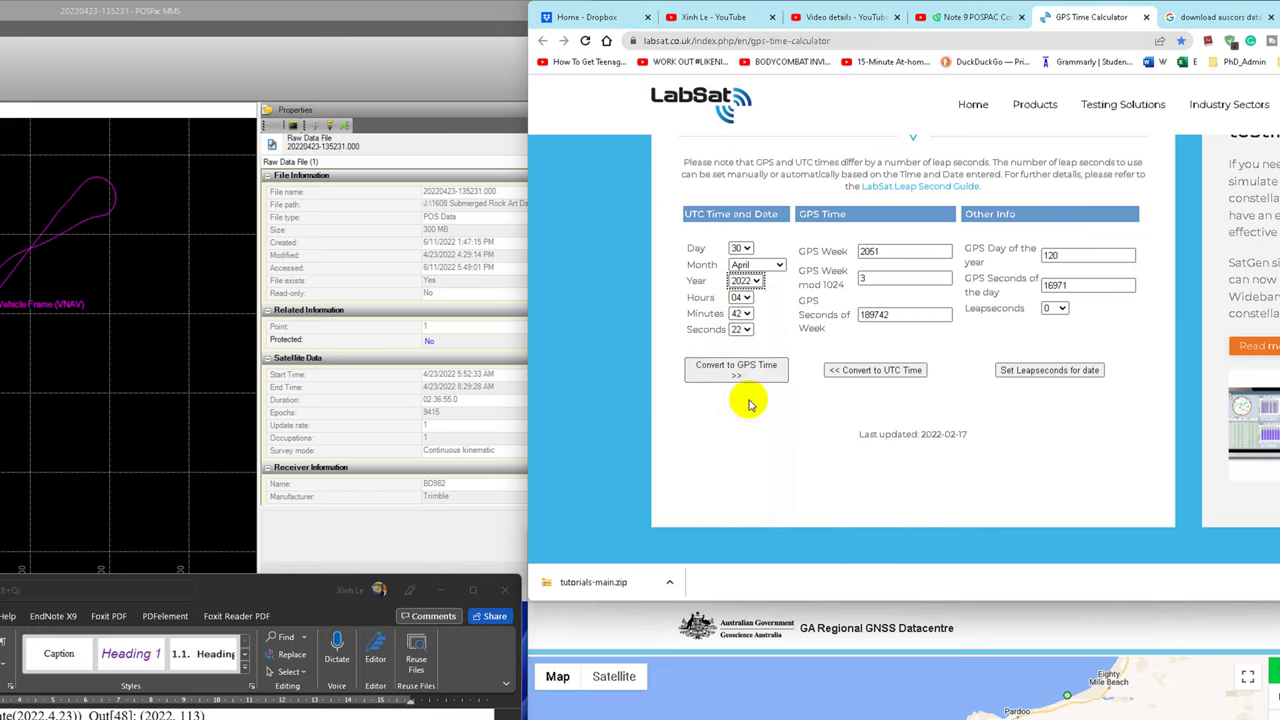
left_click(745, 248)
left_click(737, 401)
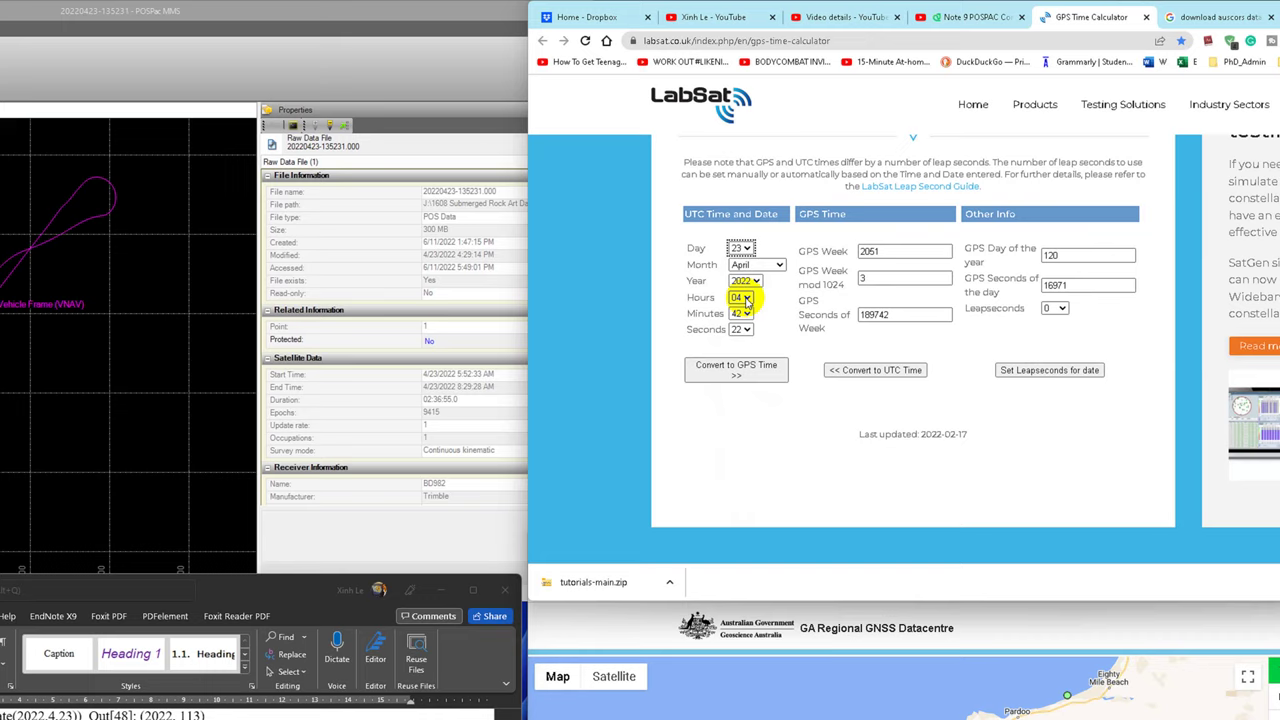
Step: Set the UTC time to 05:52 and convert it to GPS week 2206, day 113
left_click(745, 300)
left_click(742, 365)
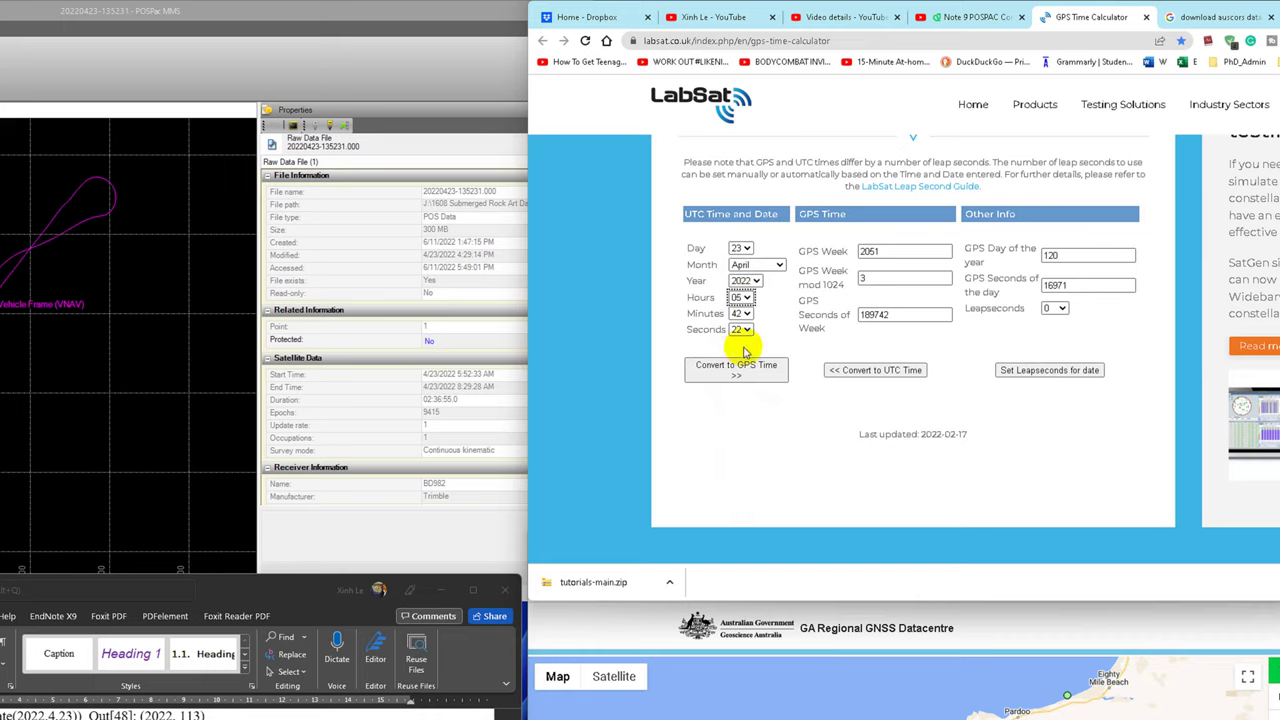
left_click(742, 314)
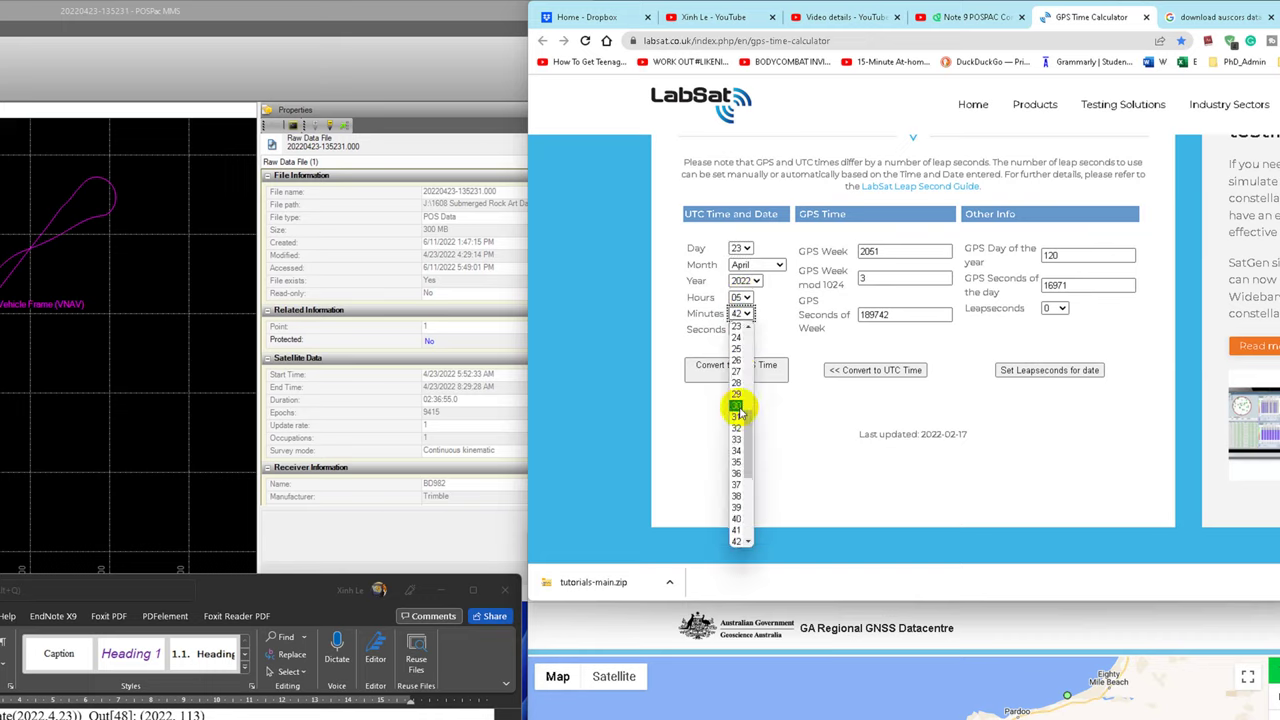
scroll(738, 470, "down", 2)
left_click(738, 465)
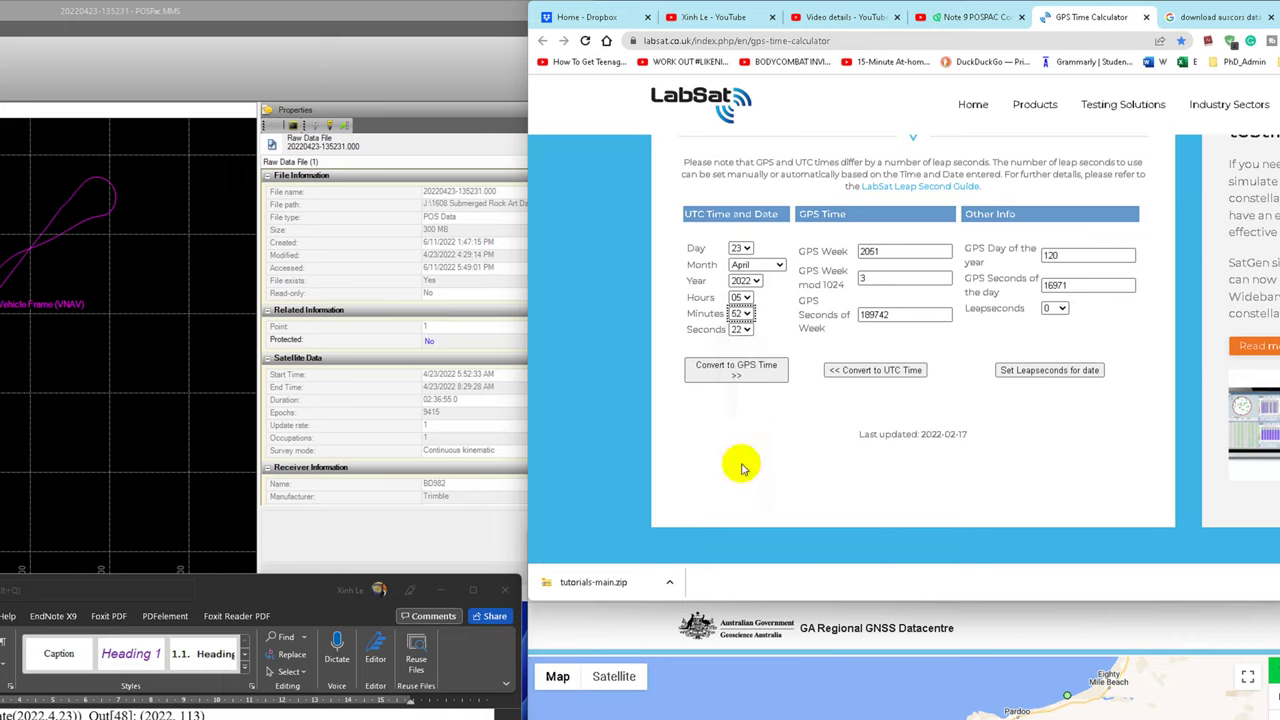
left_click(741, 372)
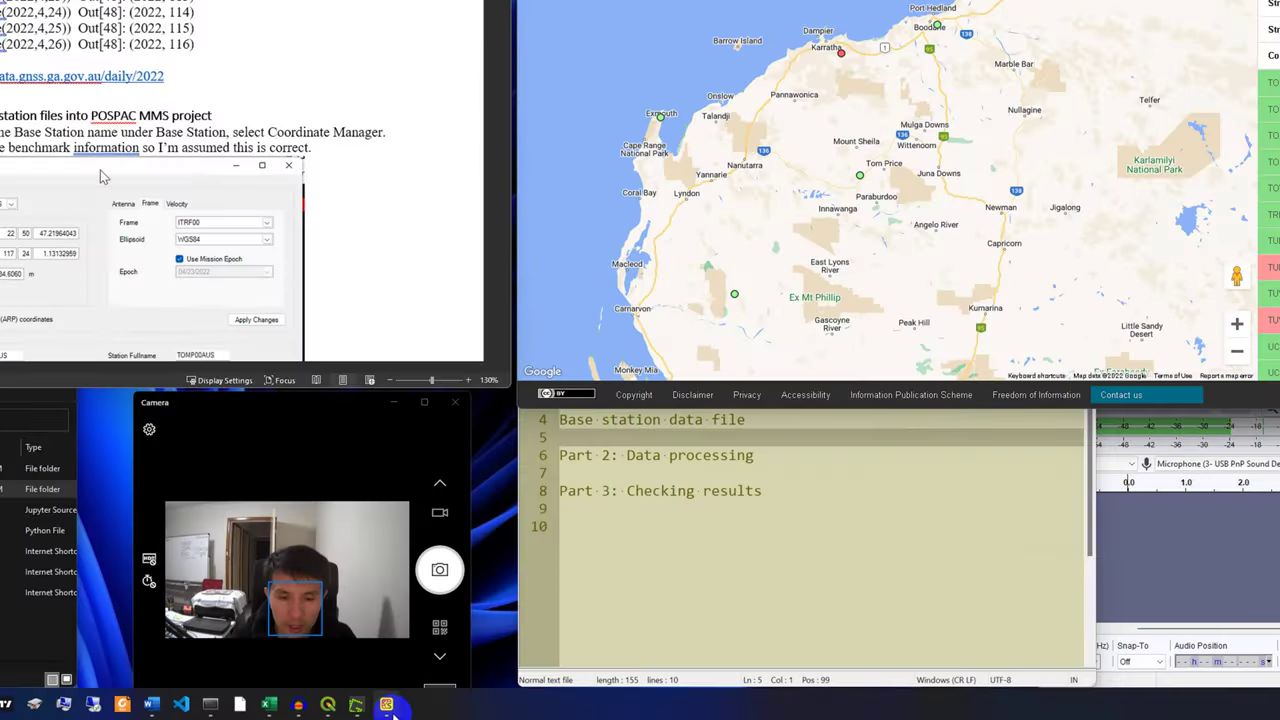
Step: Run date2yrday(date(2022,4,23)) in Spyder's console, returning (2022, 113)
left_click(387, 705)
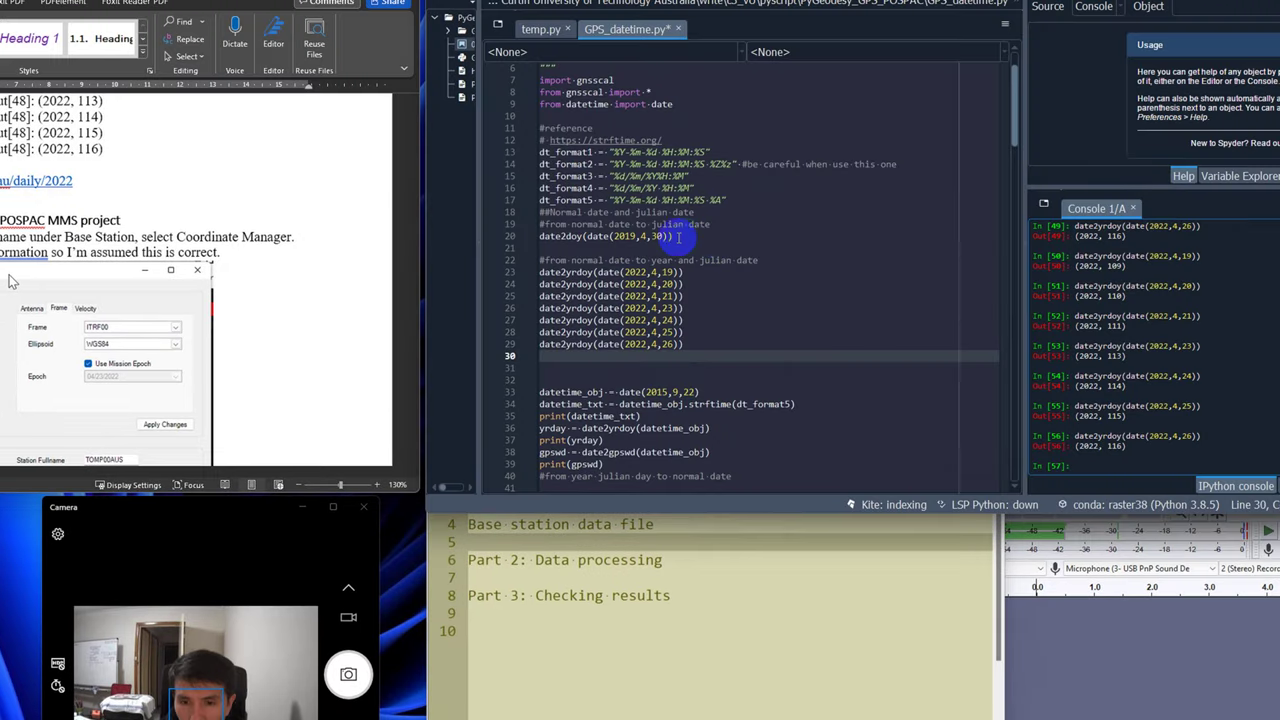
left_click(684, 237)
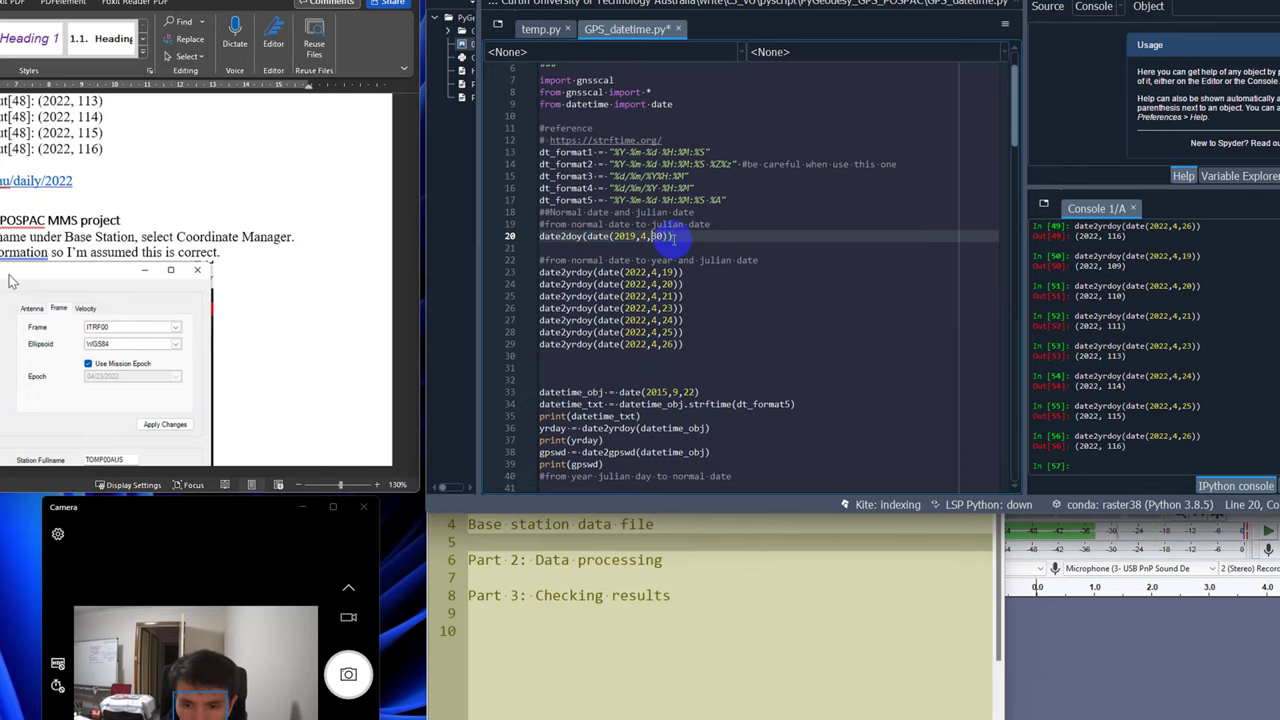
key("Down")
key("Down")
key("Down")
key("Down")
key("Down")
key("Down")
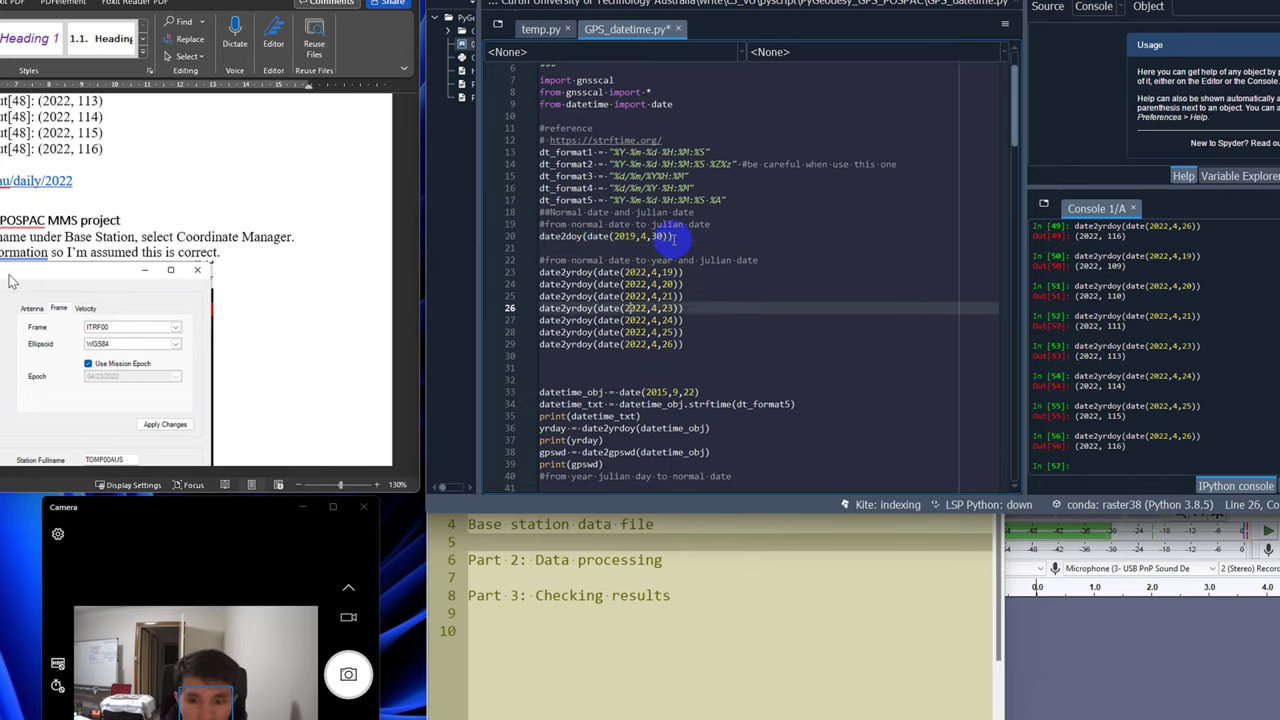
key("F9")
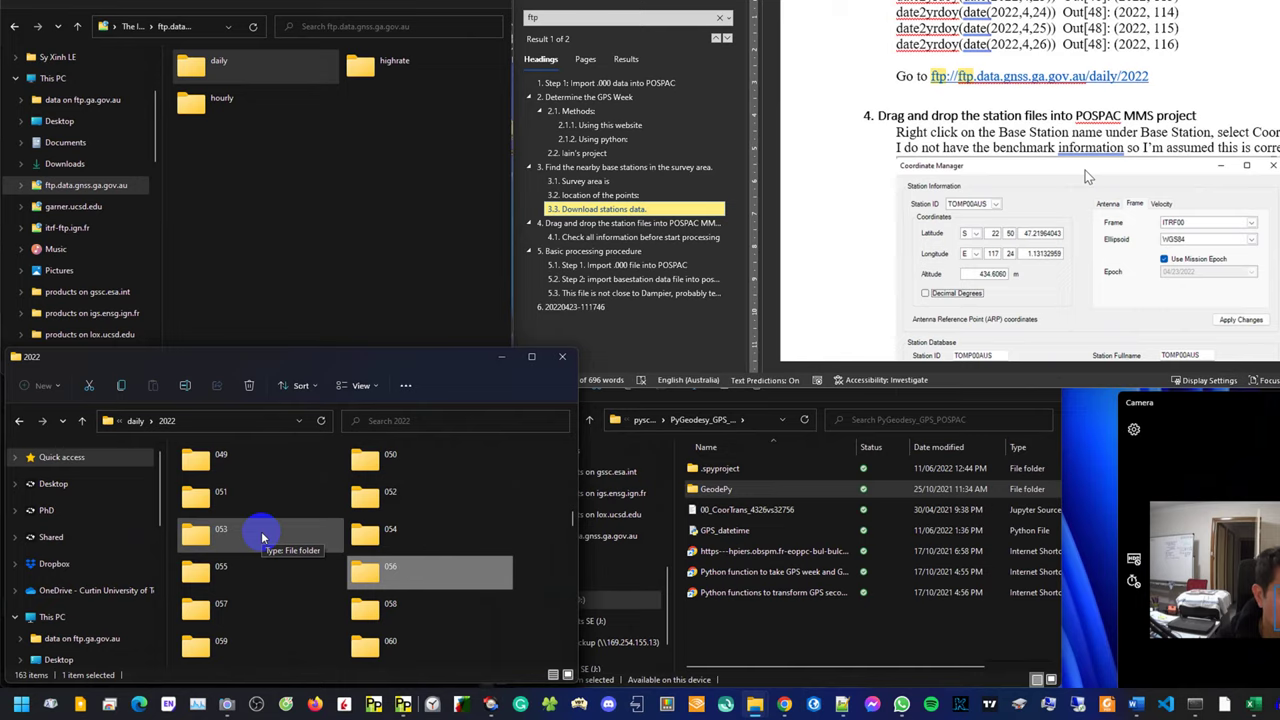
Step: Open the FTP day-113 folder, filter with the TOM search and select both TOMP00AUS files
scroll(285, 540, "down", 2)
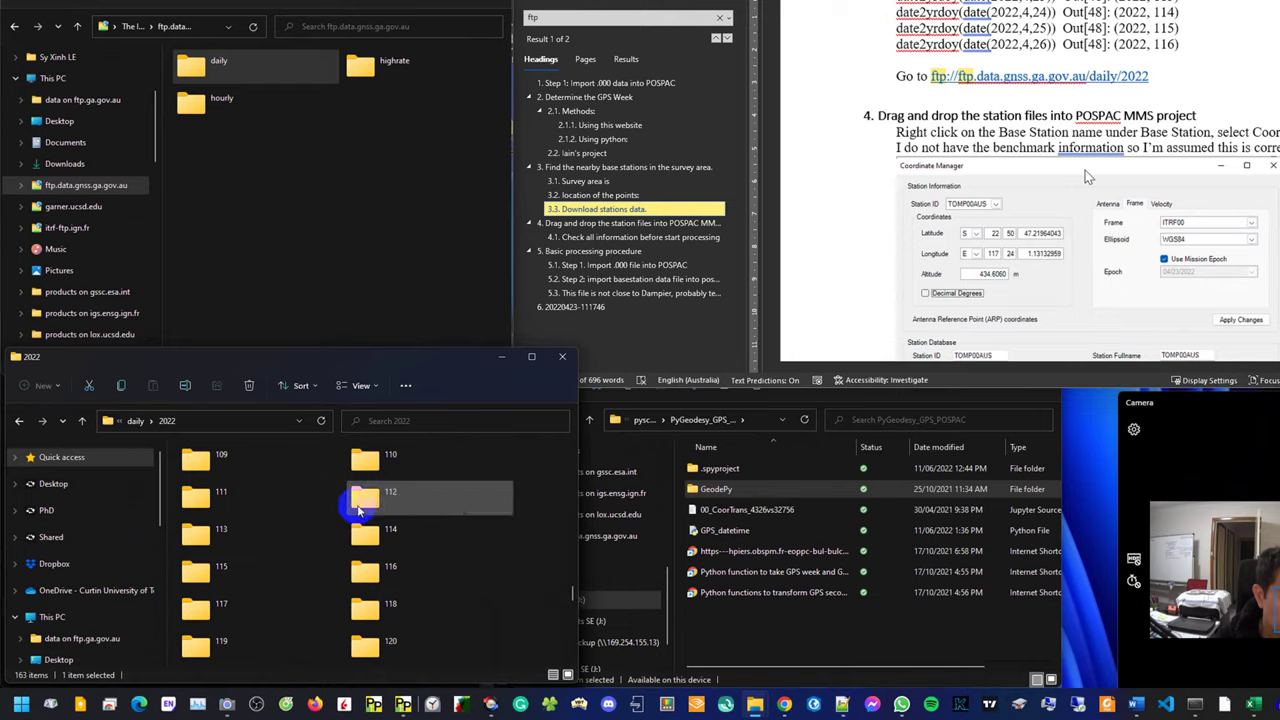
double_click(220, 532)
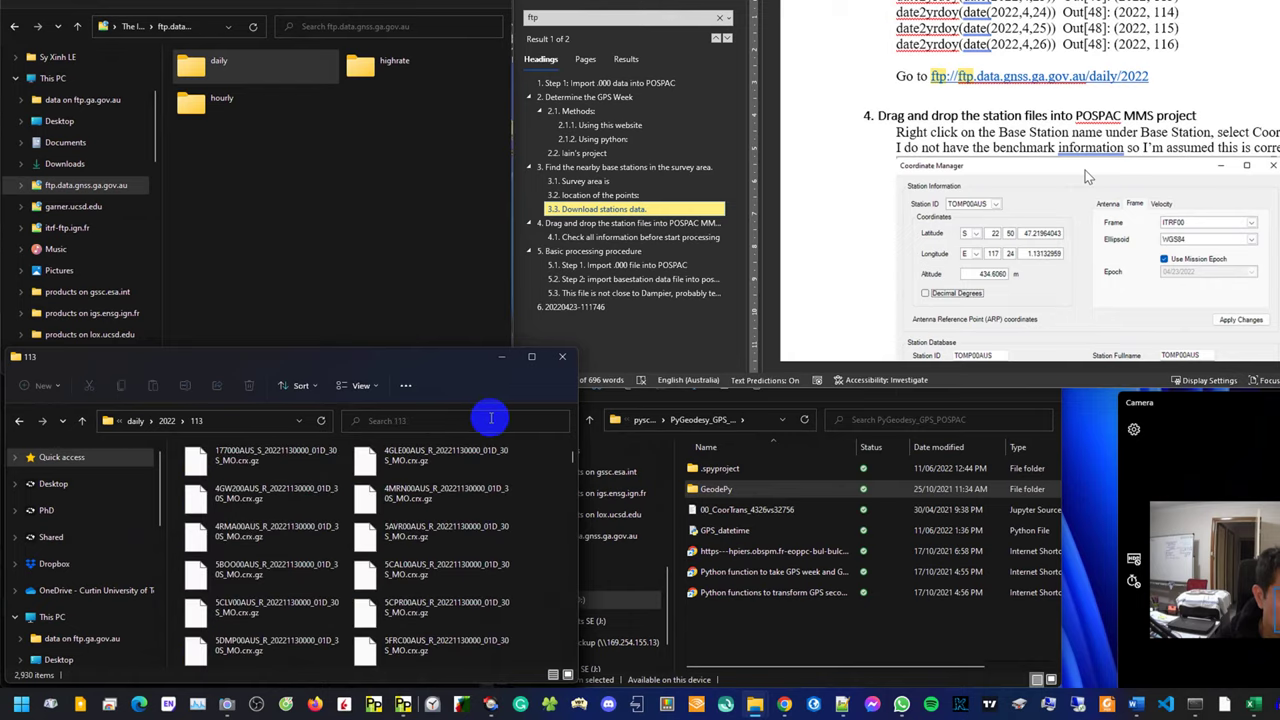
left_click(490, 419)
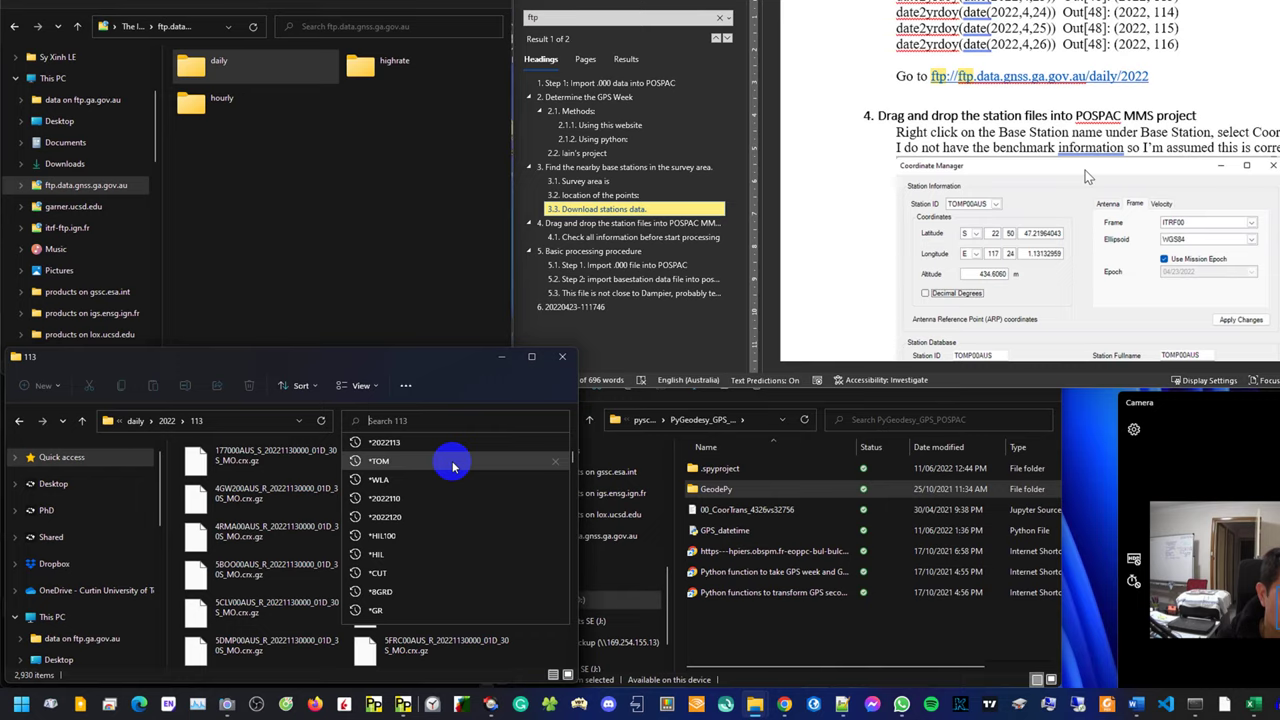
left_click(450, 466)
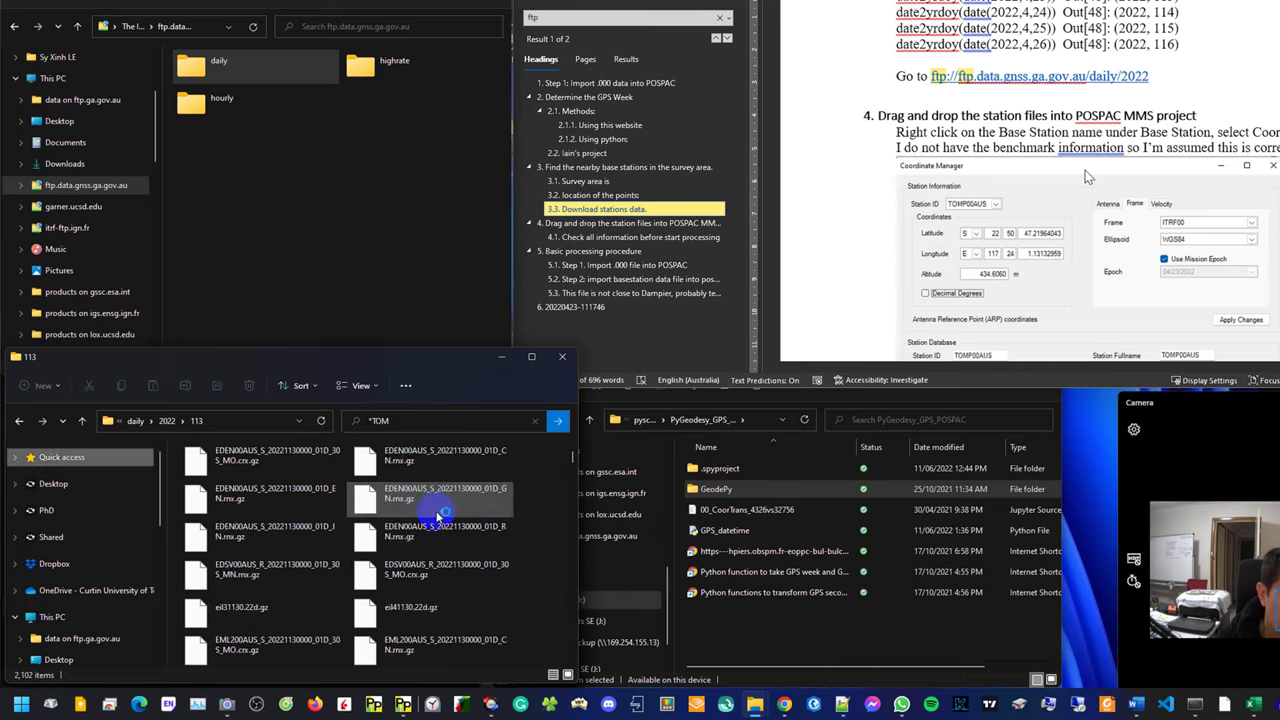
left_click_drag(451, 516, 219, 462)
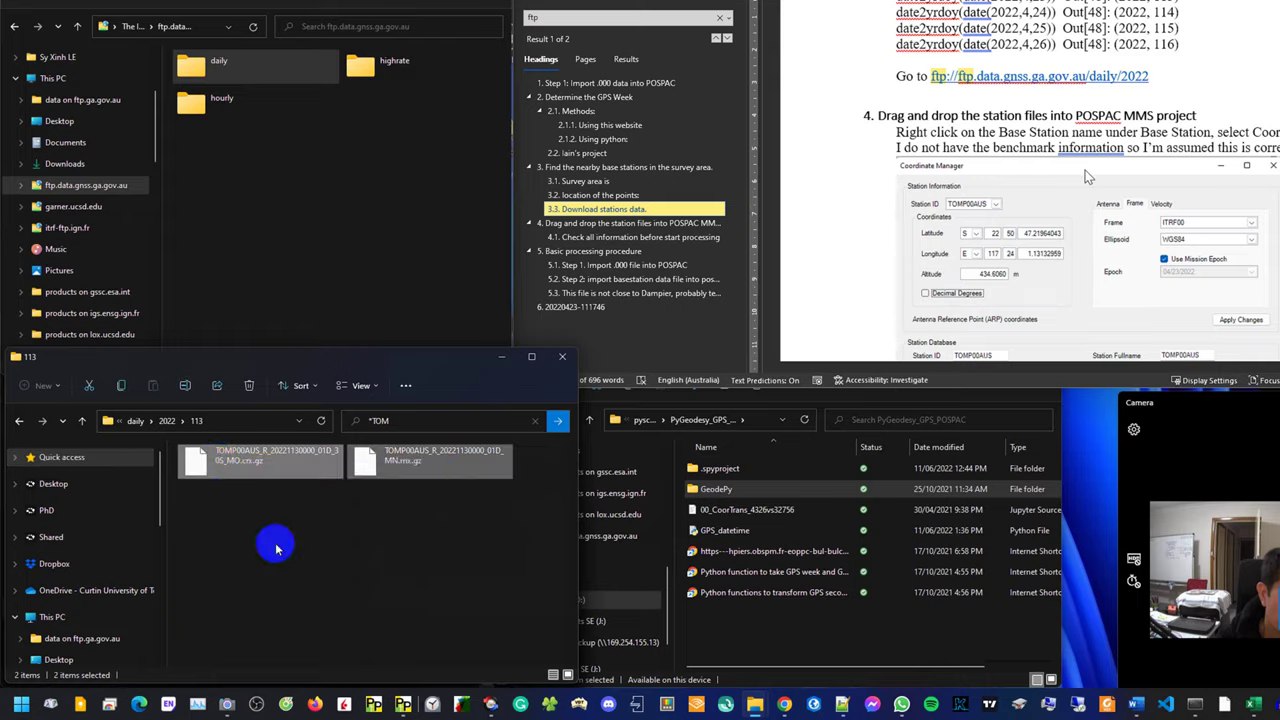
left_click(286, 195)
Step: Go back up to the POSPAC folder, open Base Station Data and select a TOMP00AUS navigation file
left_click(14, 135)
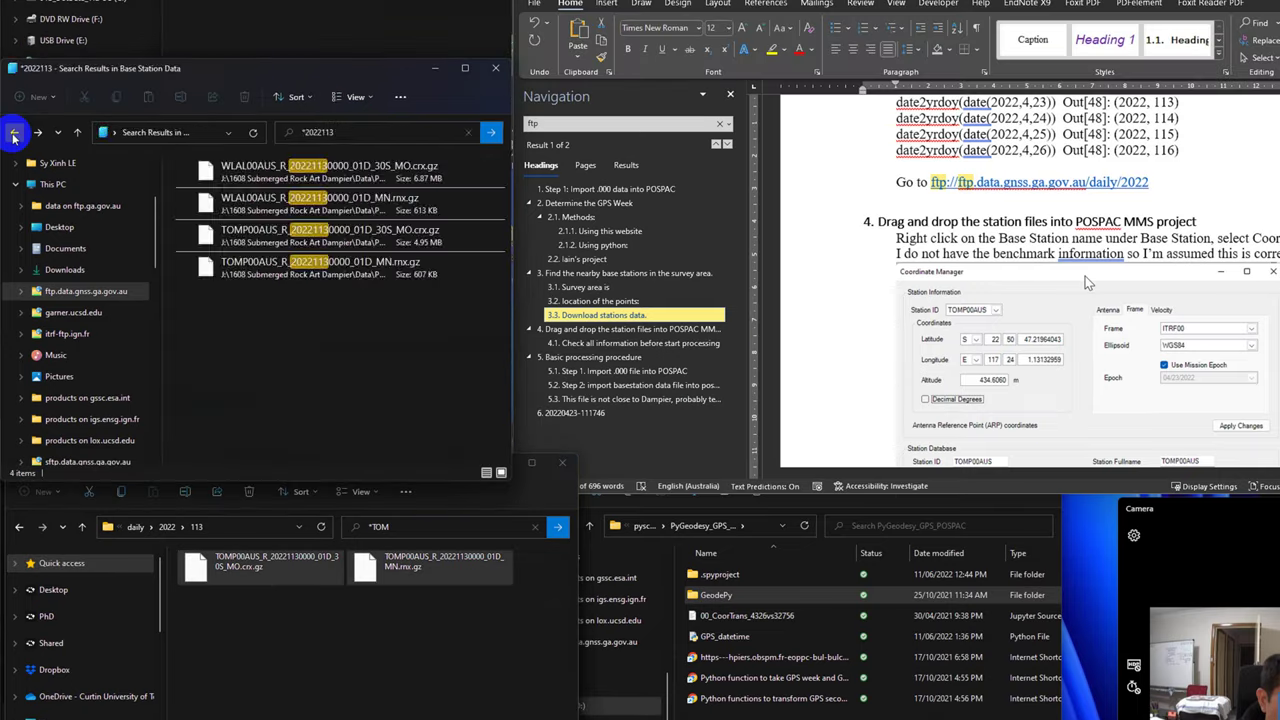
left_click(14, 135)
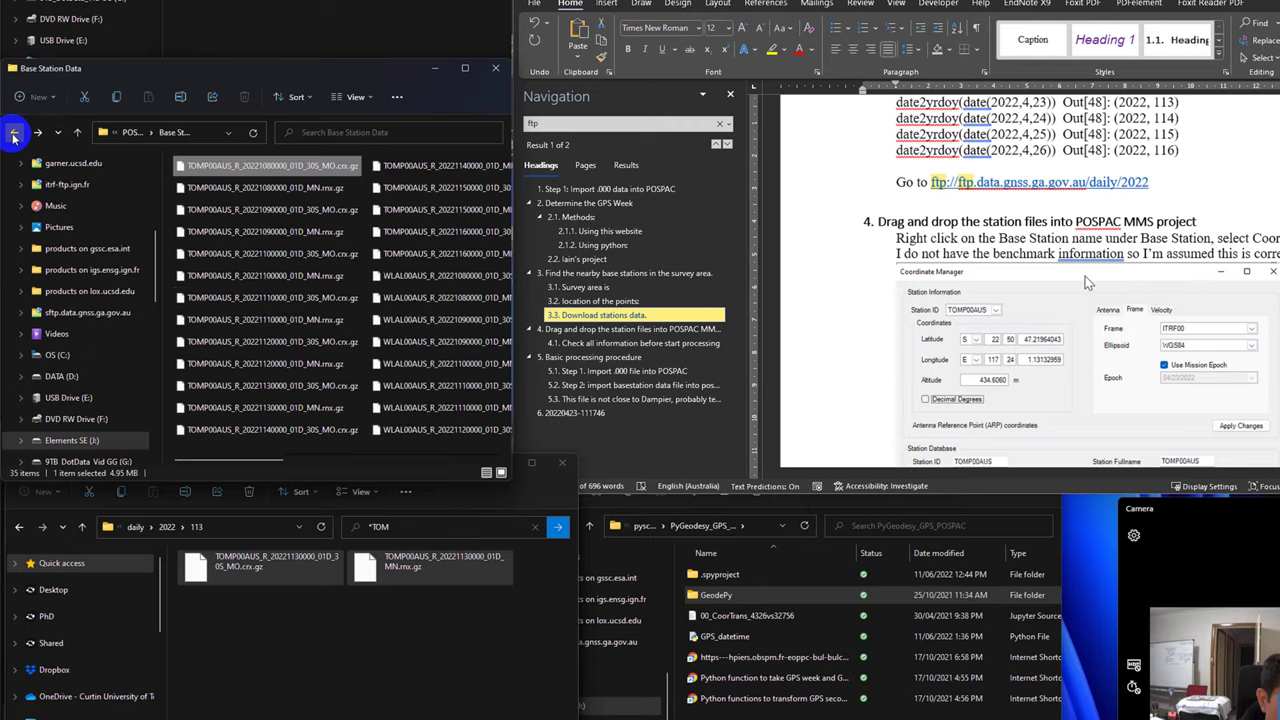
left_click(123, 137)
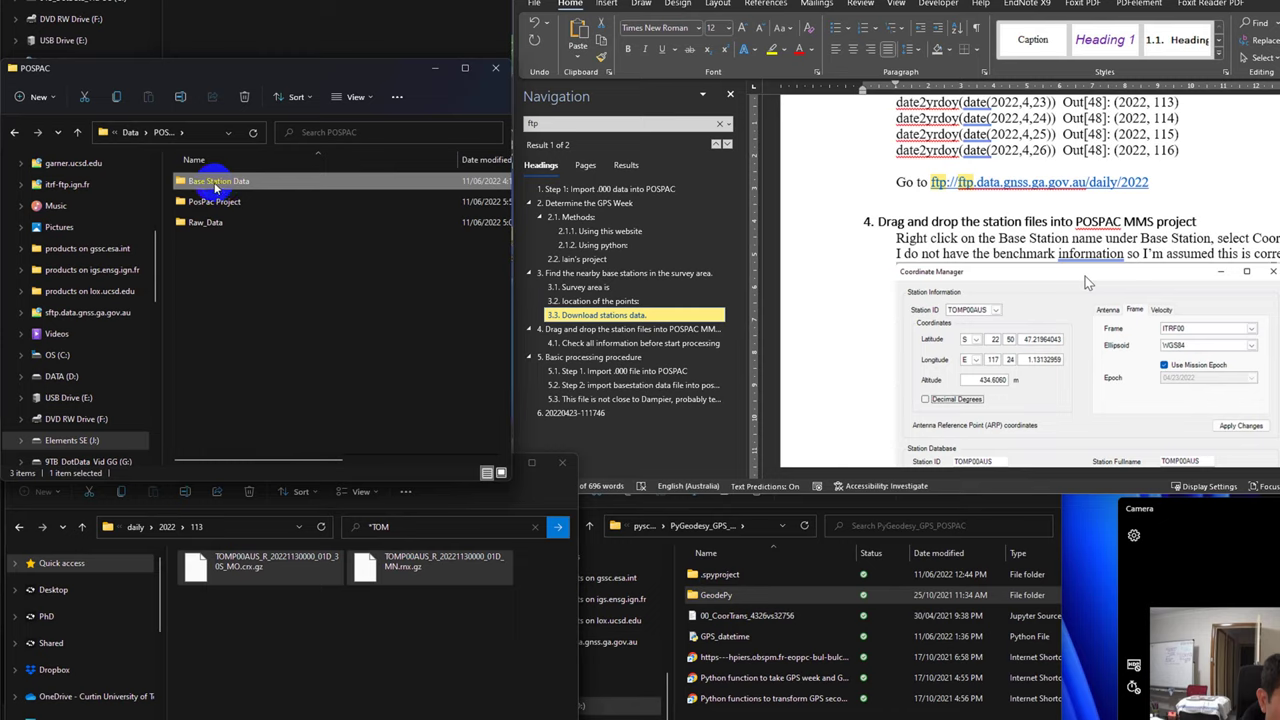
mouse_move(216, 187)
double_click(212, 185)
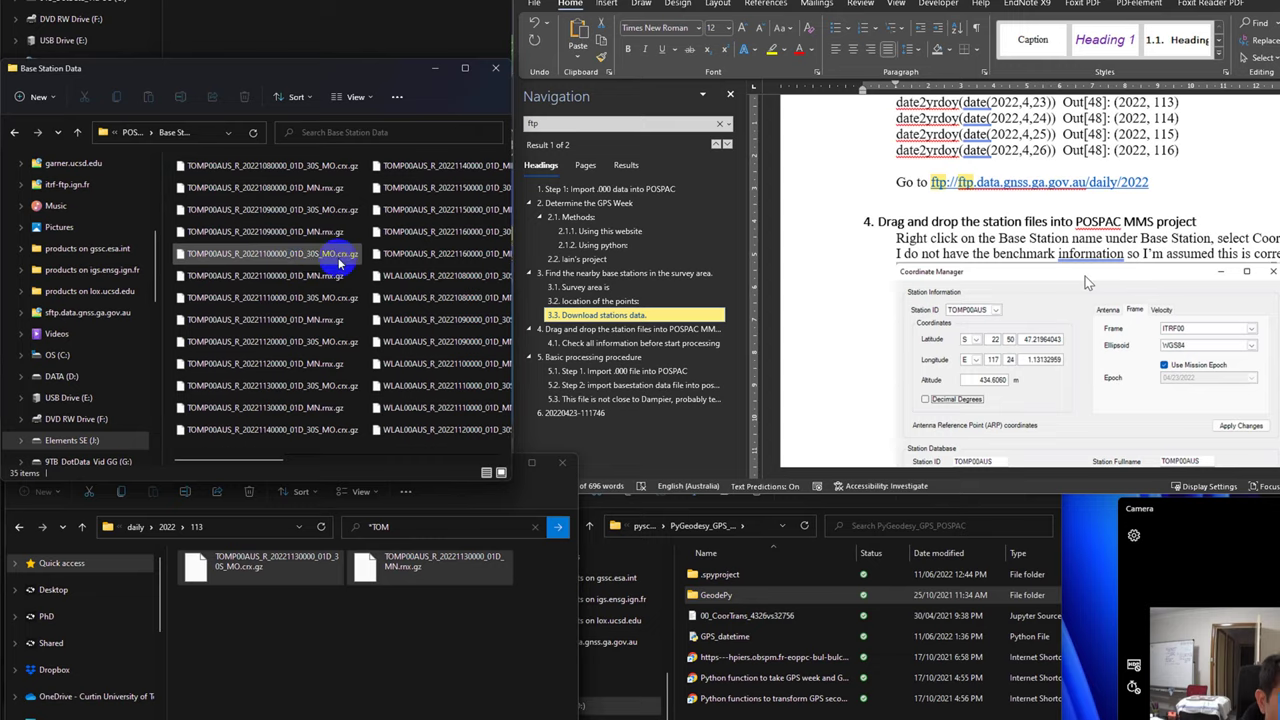
left_click(320, 318)
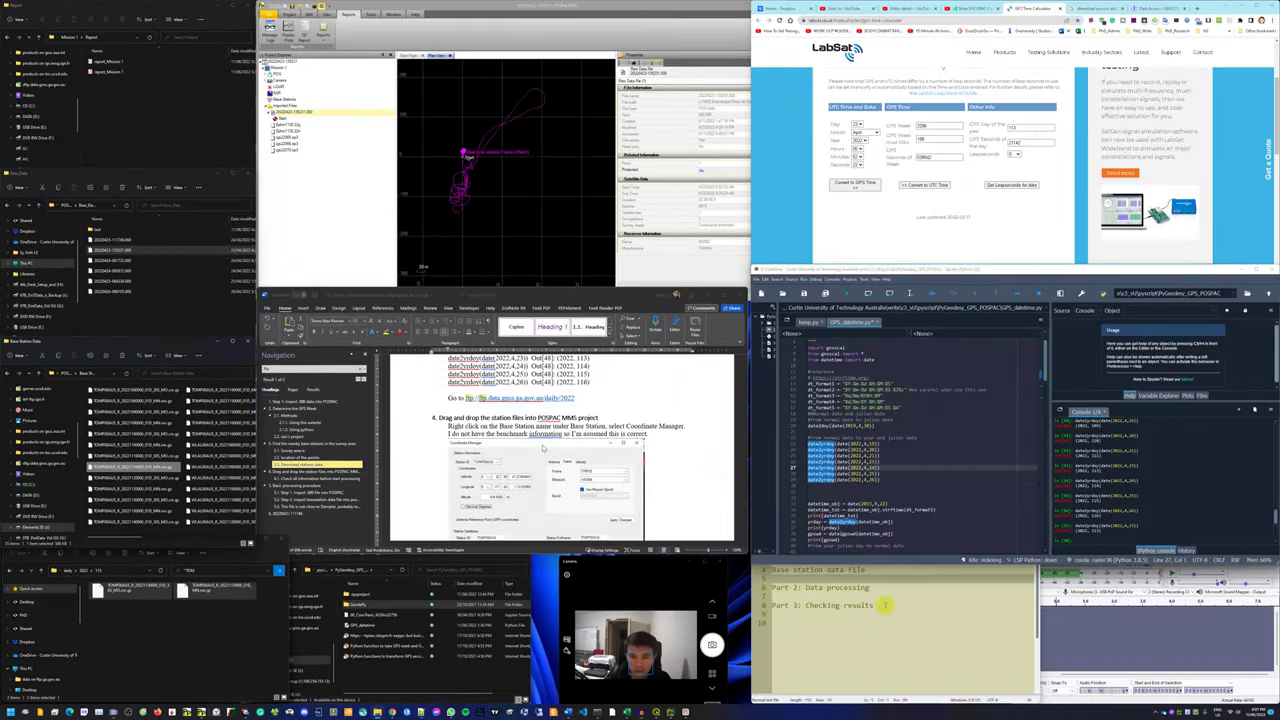
Step: Search Base Station Data for 2022113 and drop the four TOMP00AUS/WLAL00AUS day-113 files onto the Plan View
left_click(858, 598)
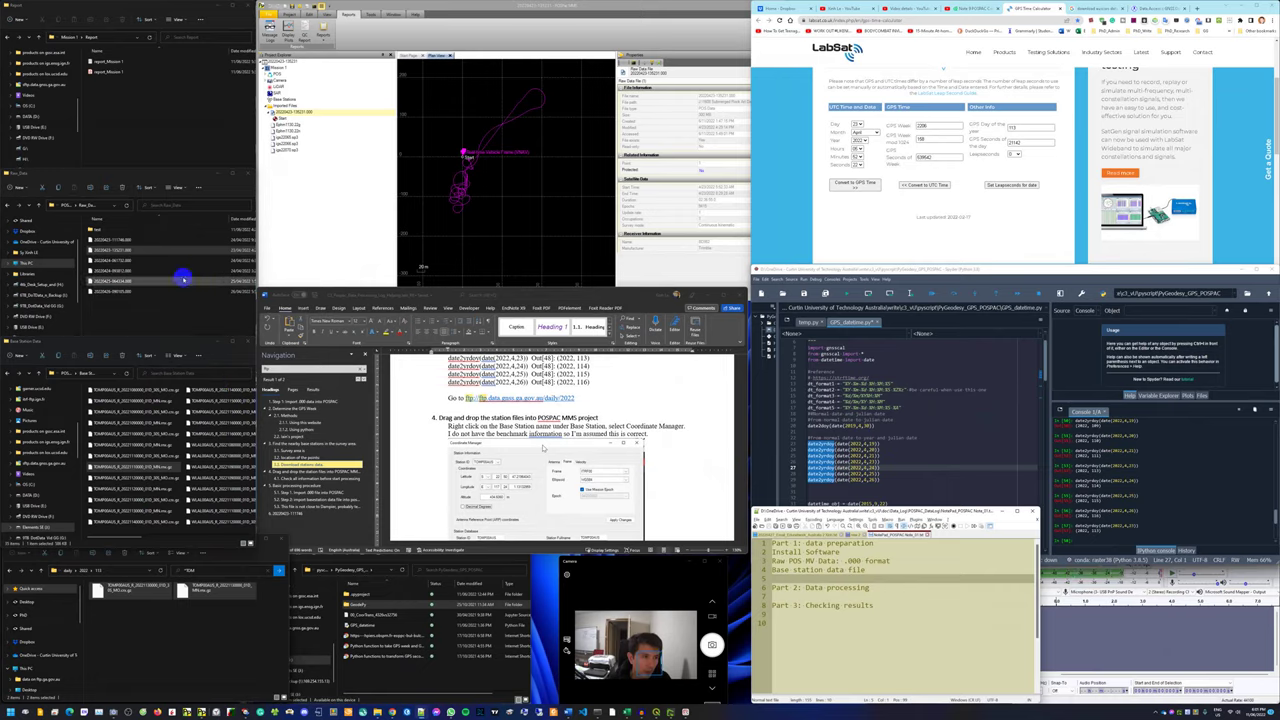
left_click(112, 252)
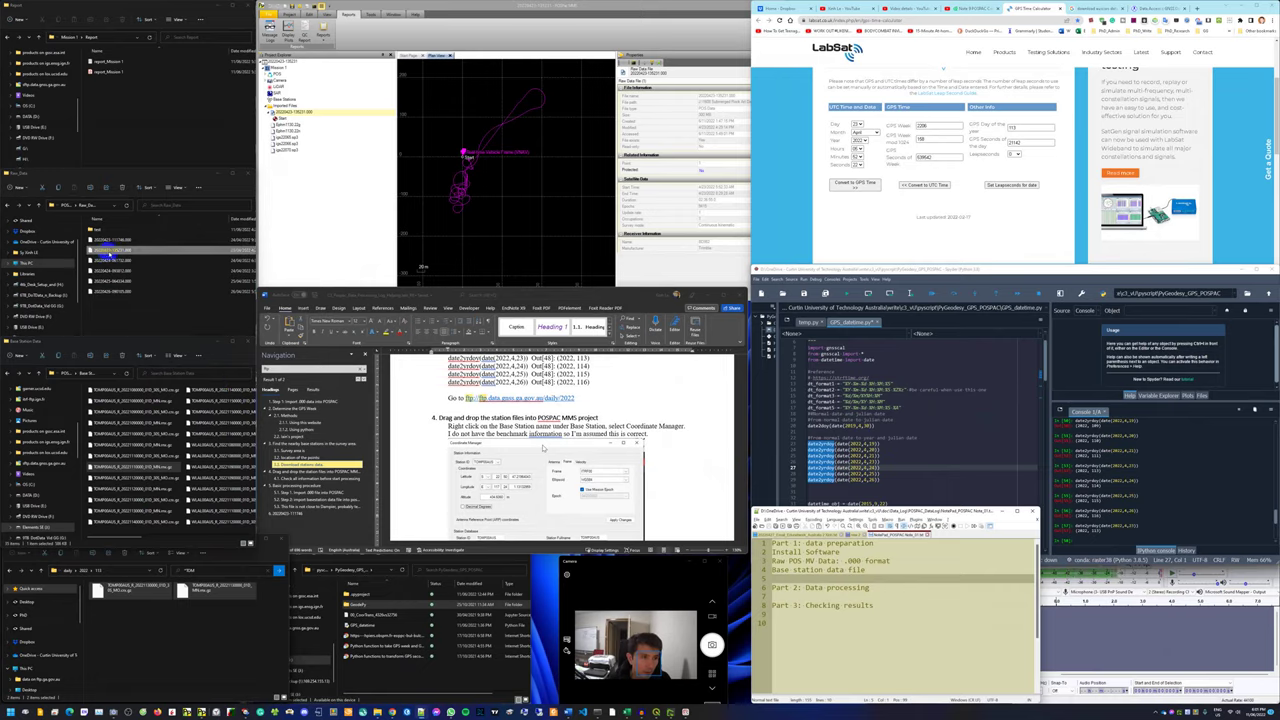
left_click(192, 374)
type("2022113")
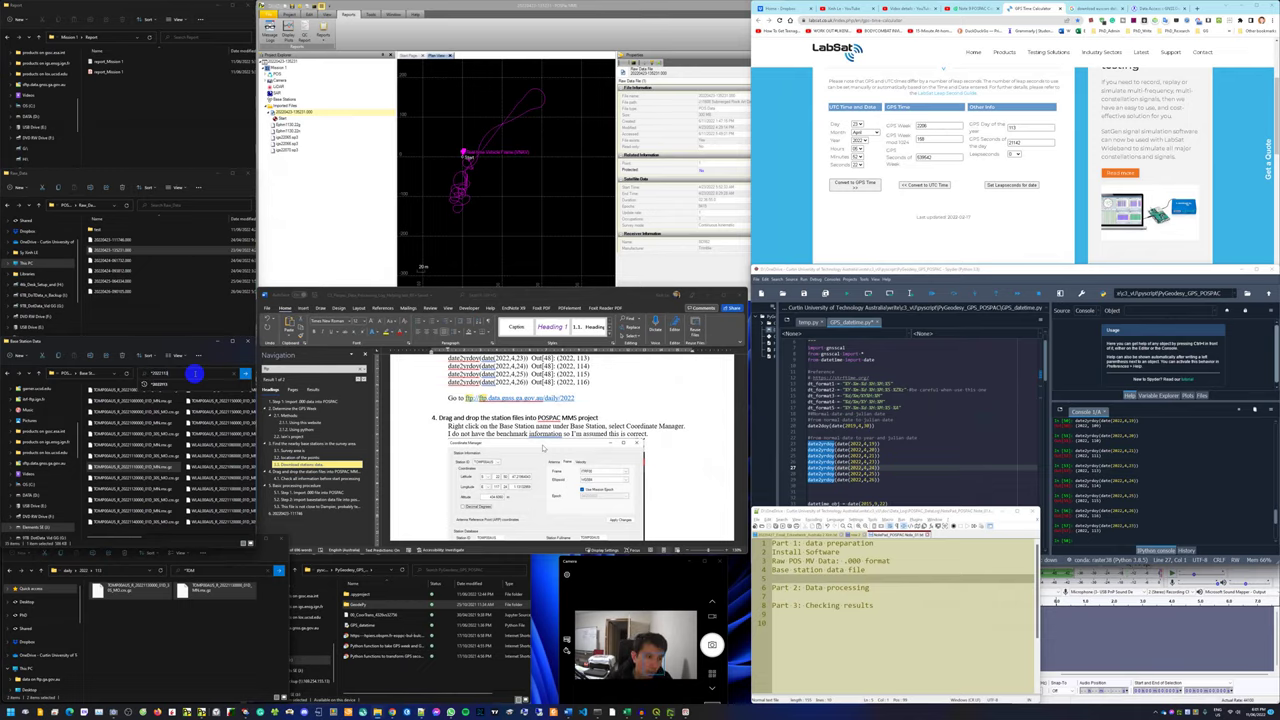
key("Return")
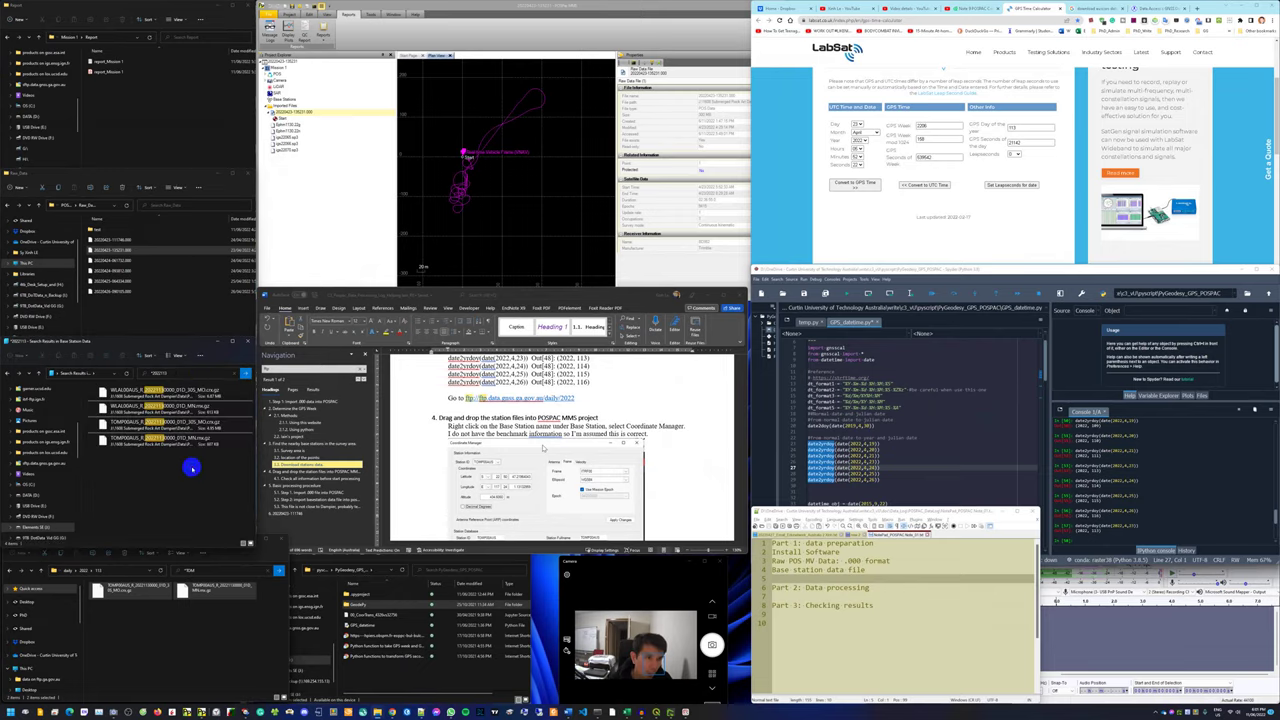
left_click_drag(195, 476, 482, 168)
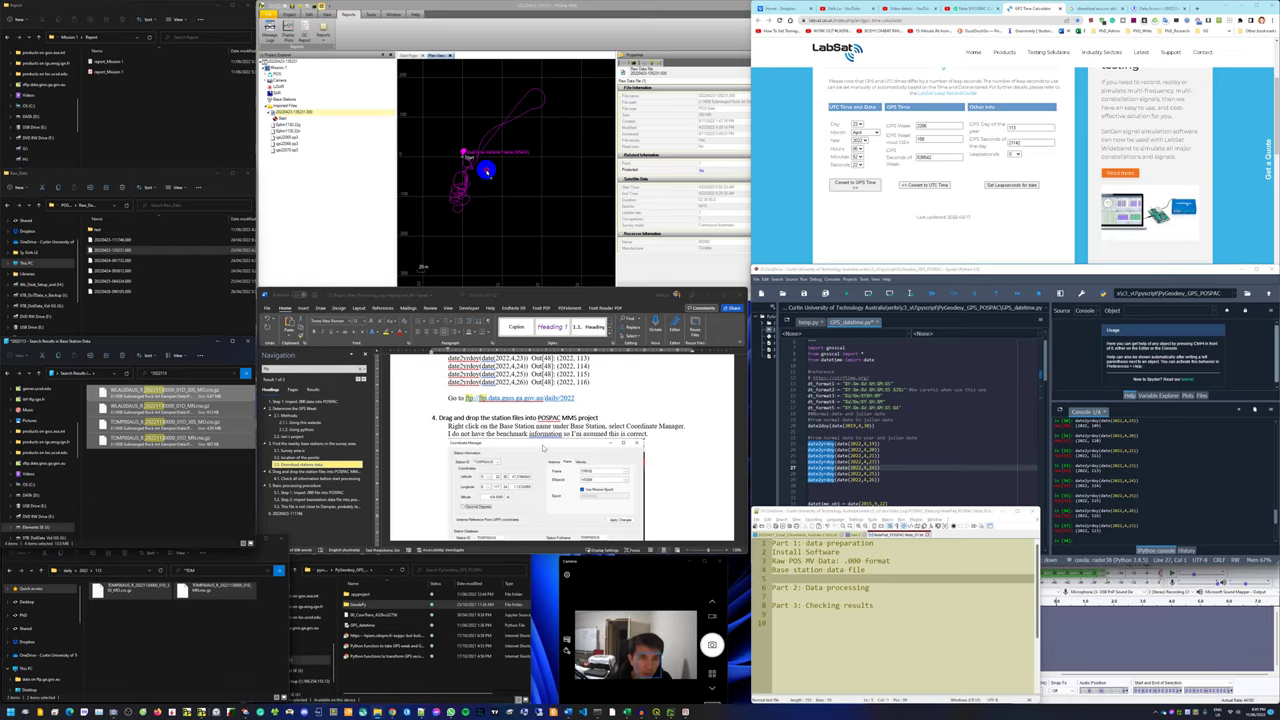
left_click_drag(489, 174, 486, 170)
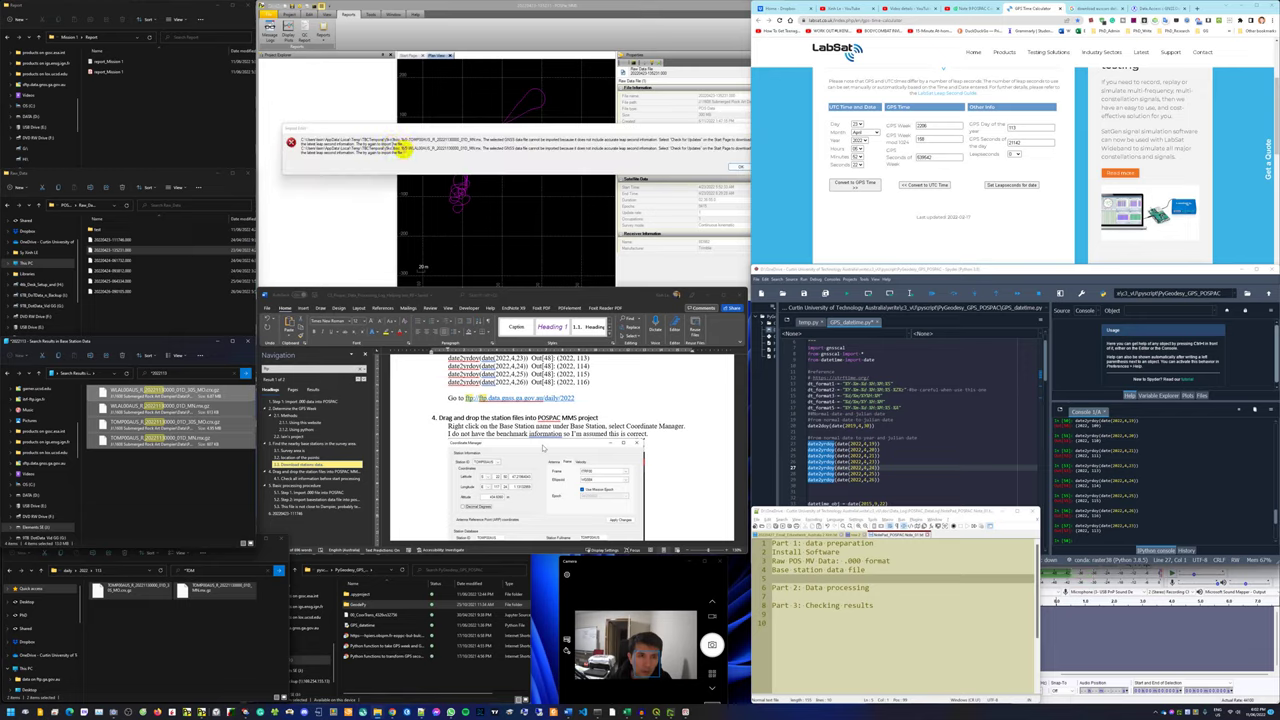
Step: Dismiss the leap-second import error, zoom out the Plan View, and add a blank line under Part 2 in Notepad++
left_click(702, 169)
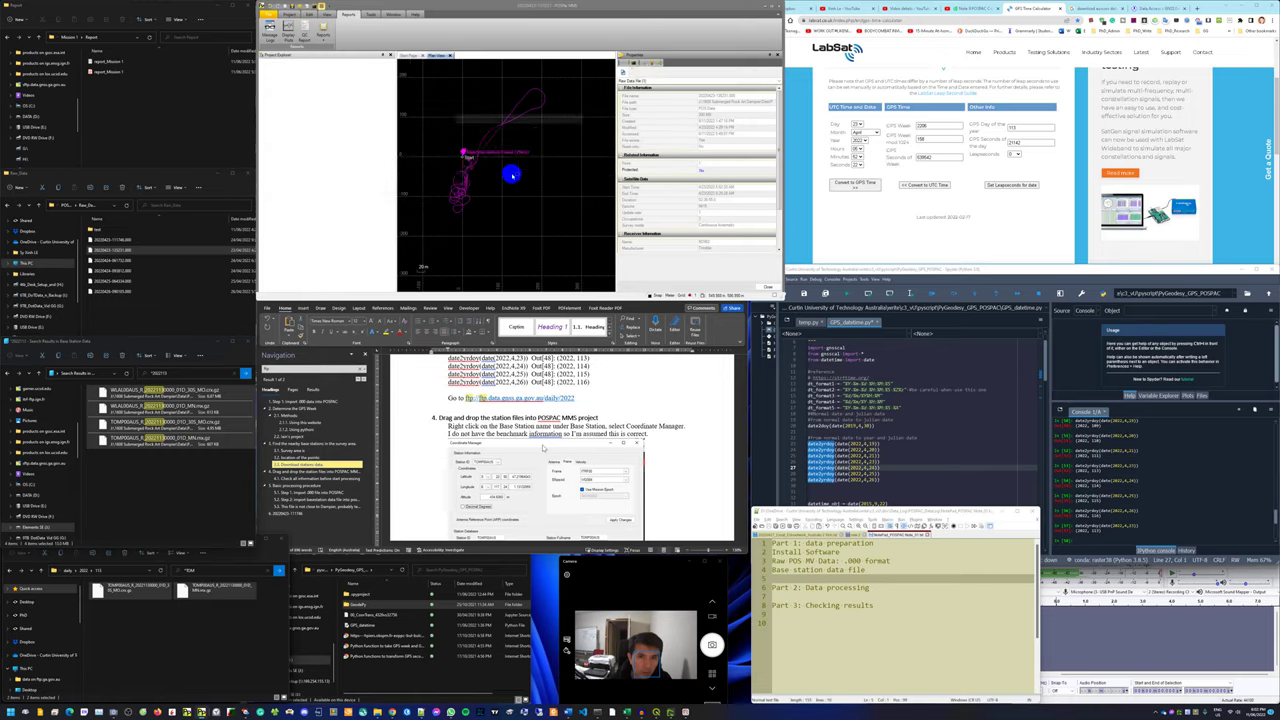
scroll(525, 181, "down", 2)
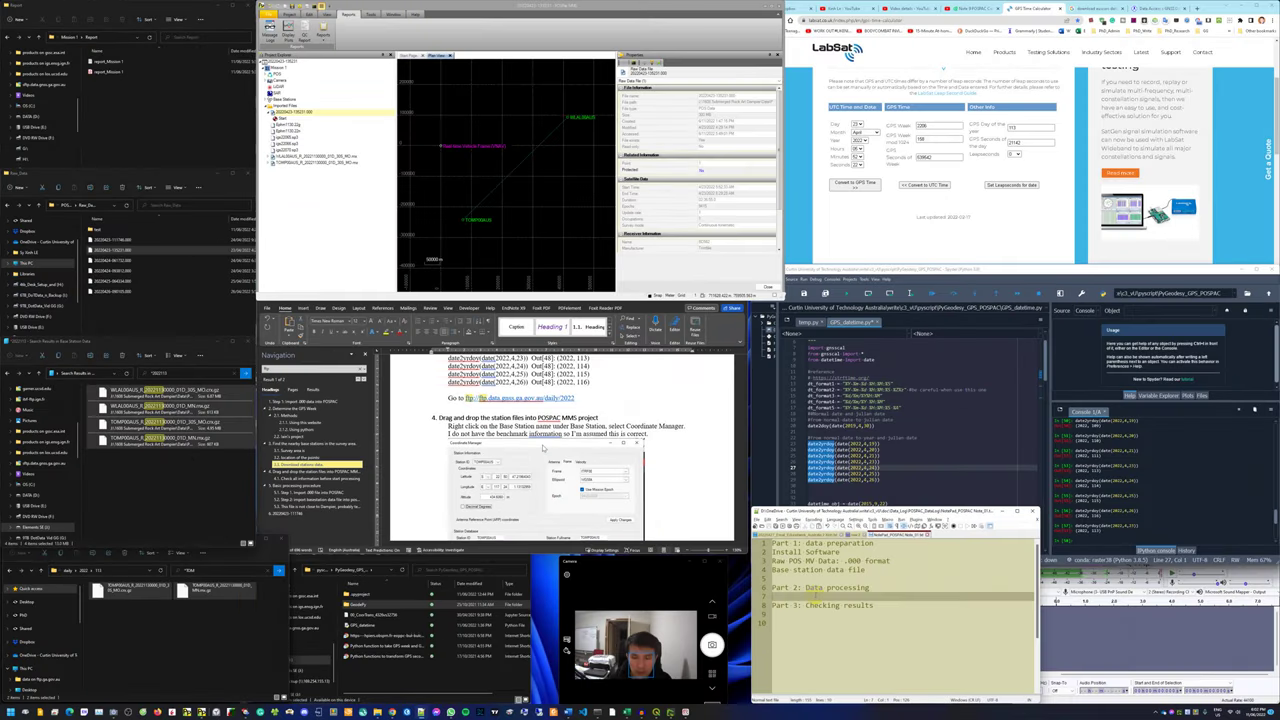
key("Return")
left_click(798, 593)
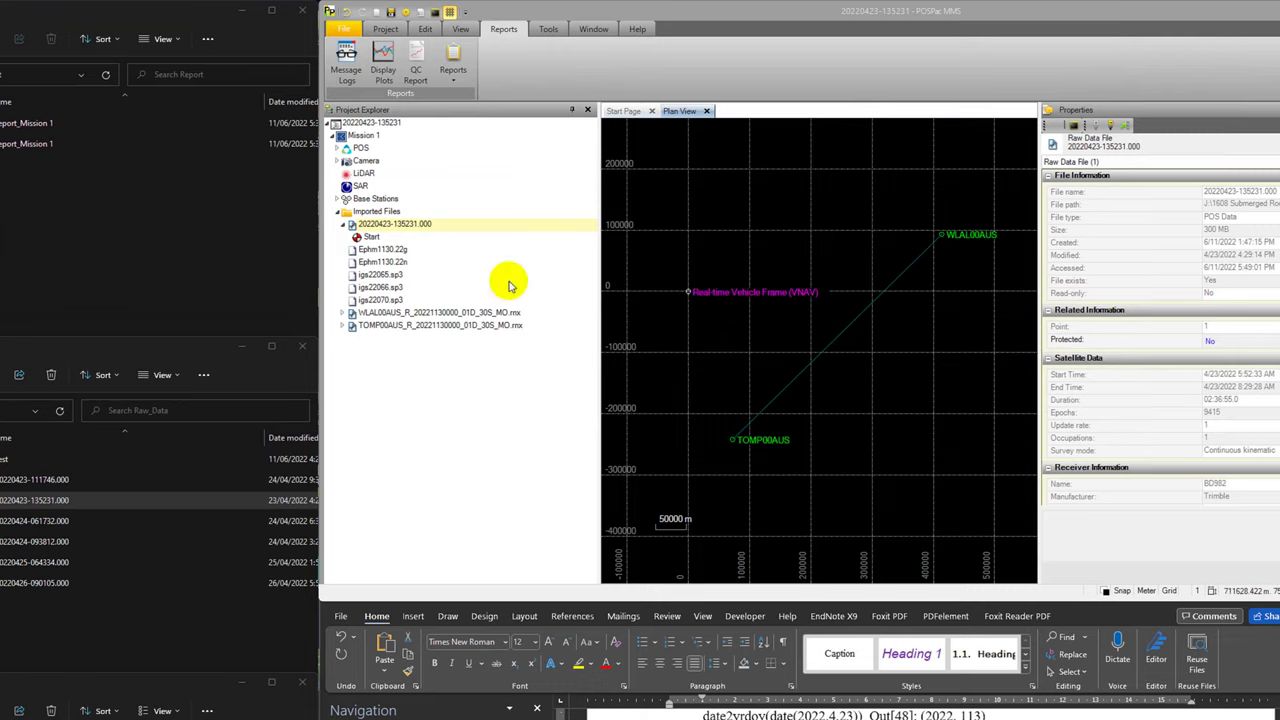
Step: Set TOMP00AUS as the mission's base station from the Base Stations list
left_click(340, 211)
left_click(372, 199)
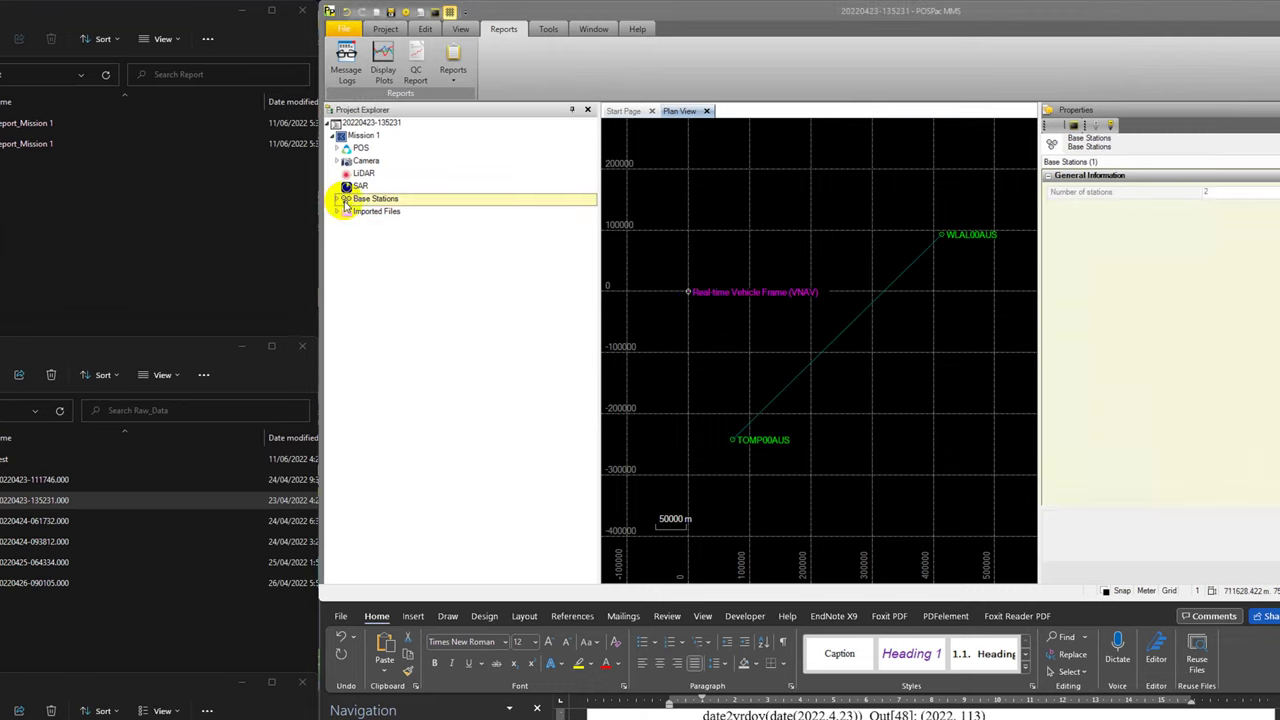
left_click(338, 199)
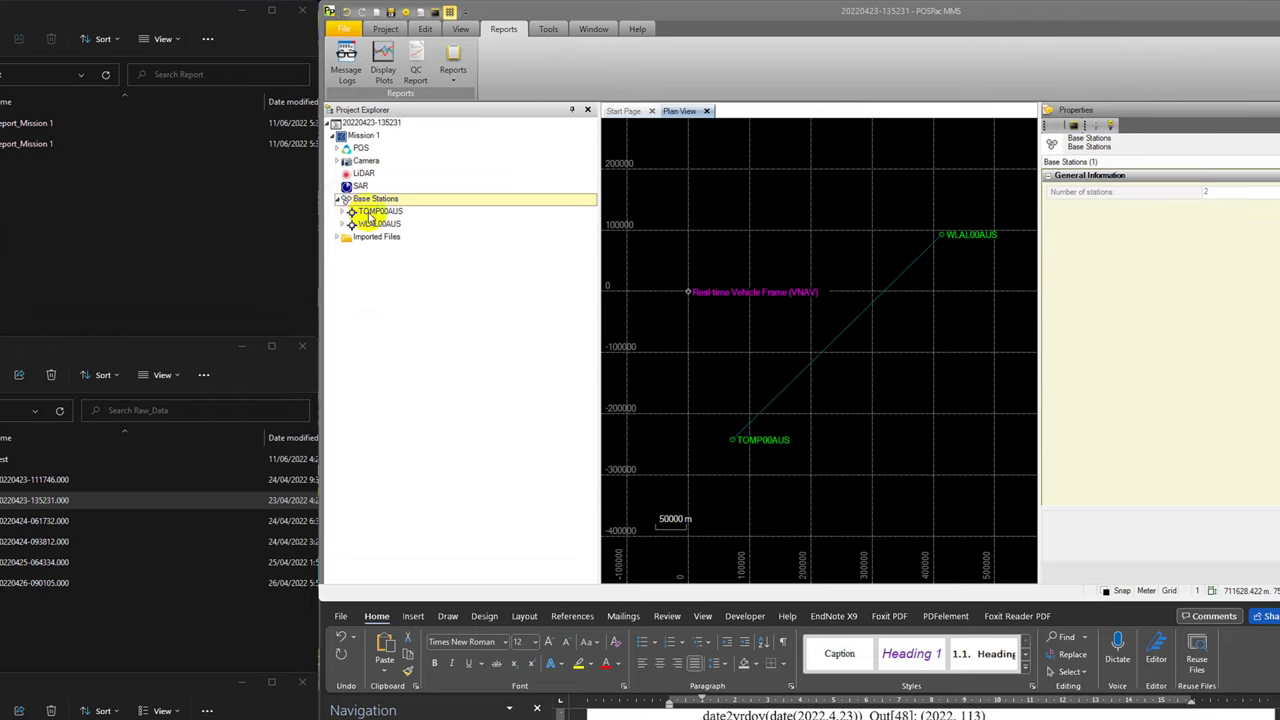
left_click(375, 214)
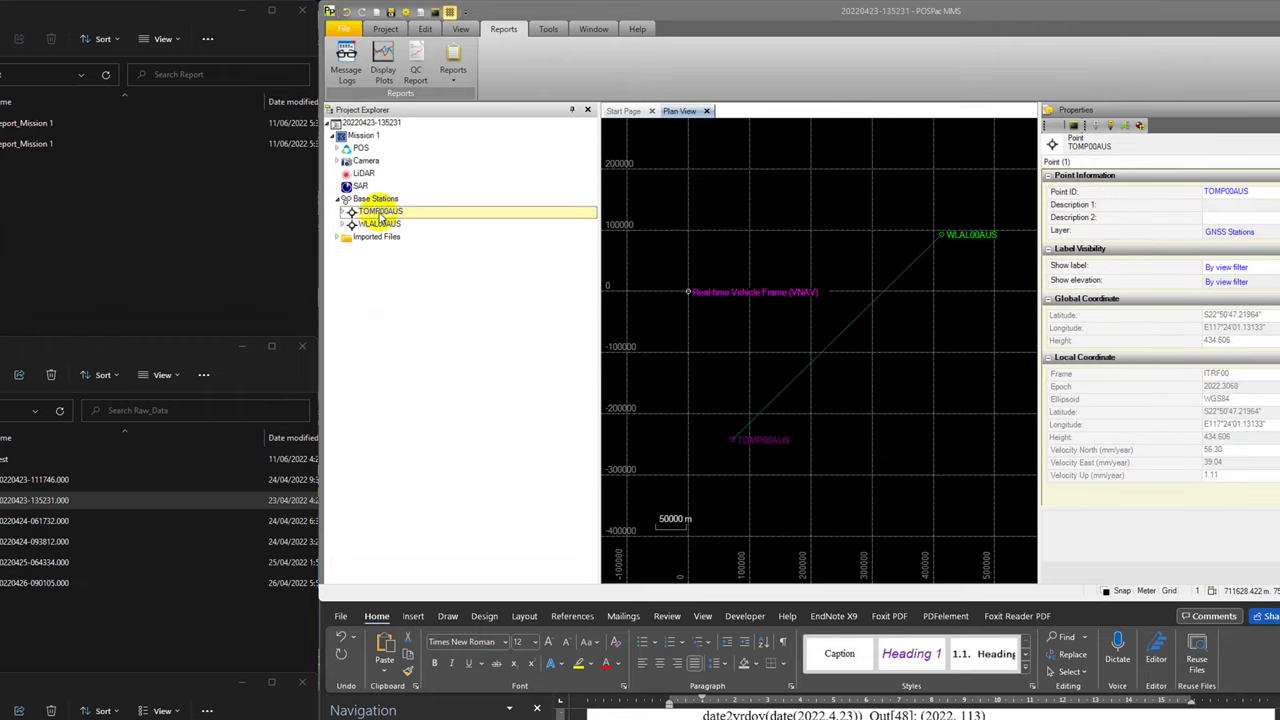
right_click(379, 216)
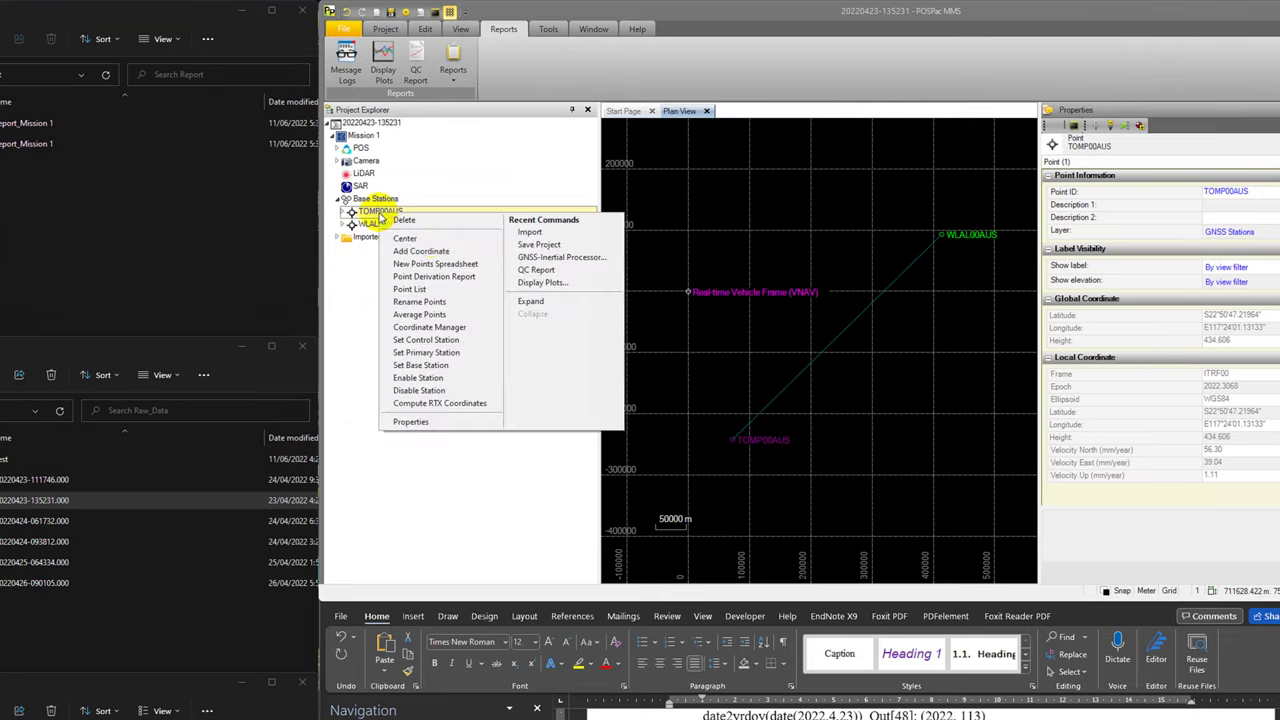
left_click(421, 367)
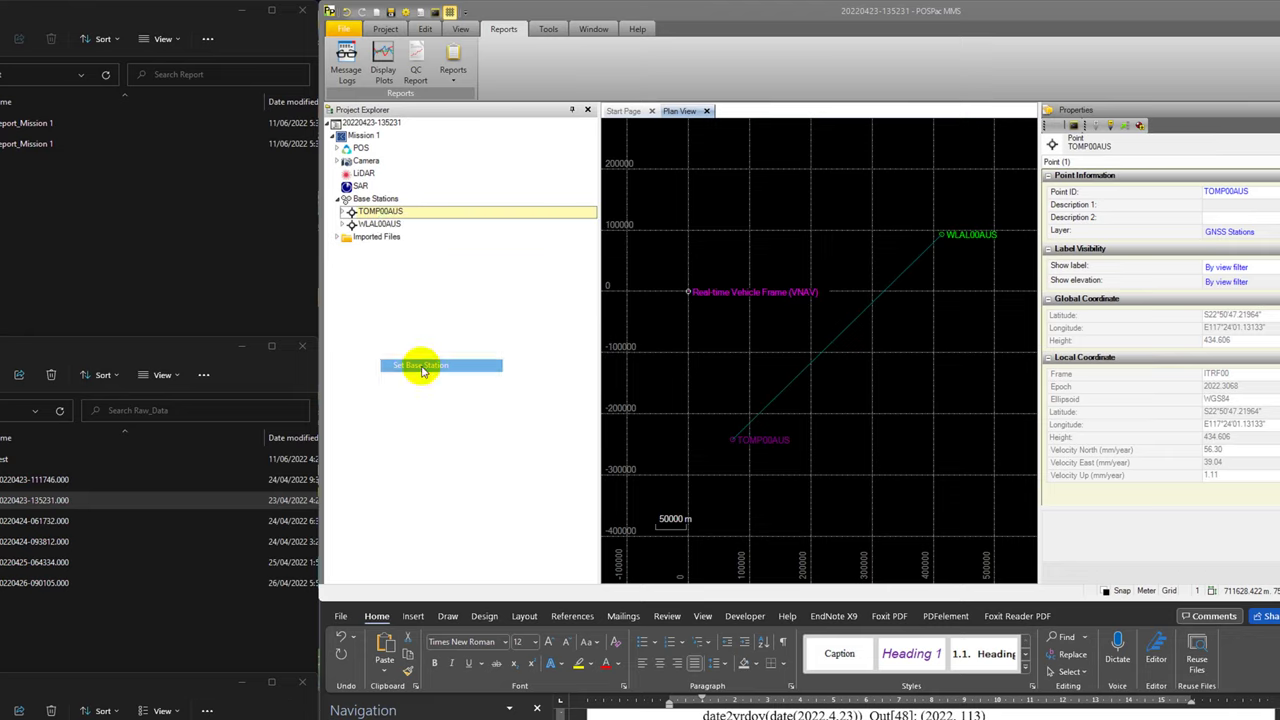
Step: Review TOMP00AUS's GNSS QC statistics (99.66% fixed, 252 km baseline) and close them
left_click_drag(845, 238, 564, 333)
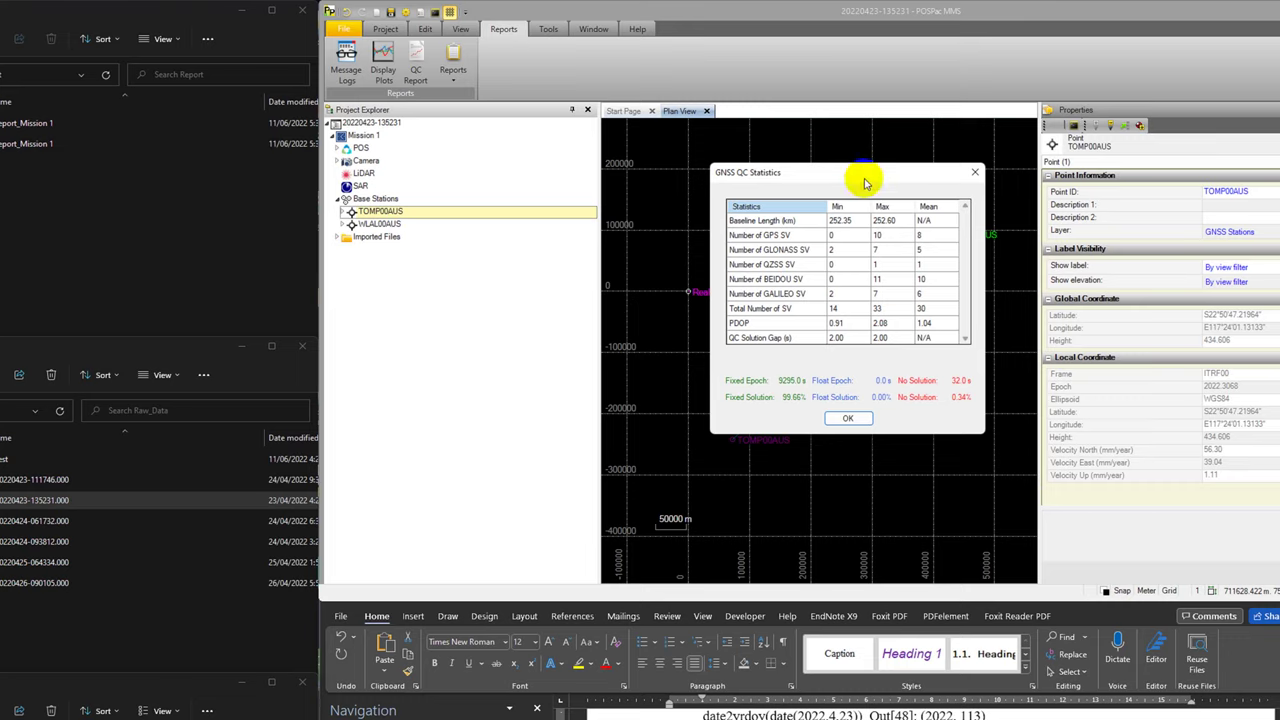
left_click_drag(866, 182, 837, 209)
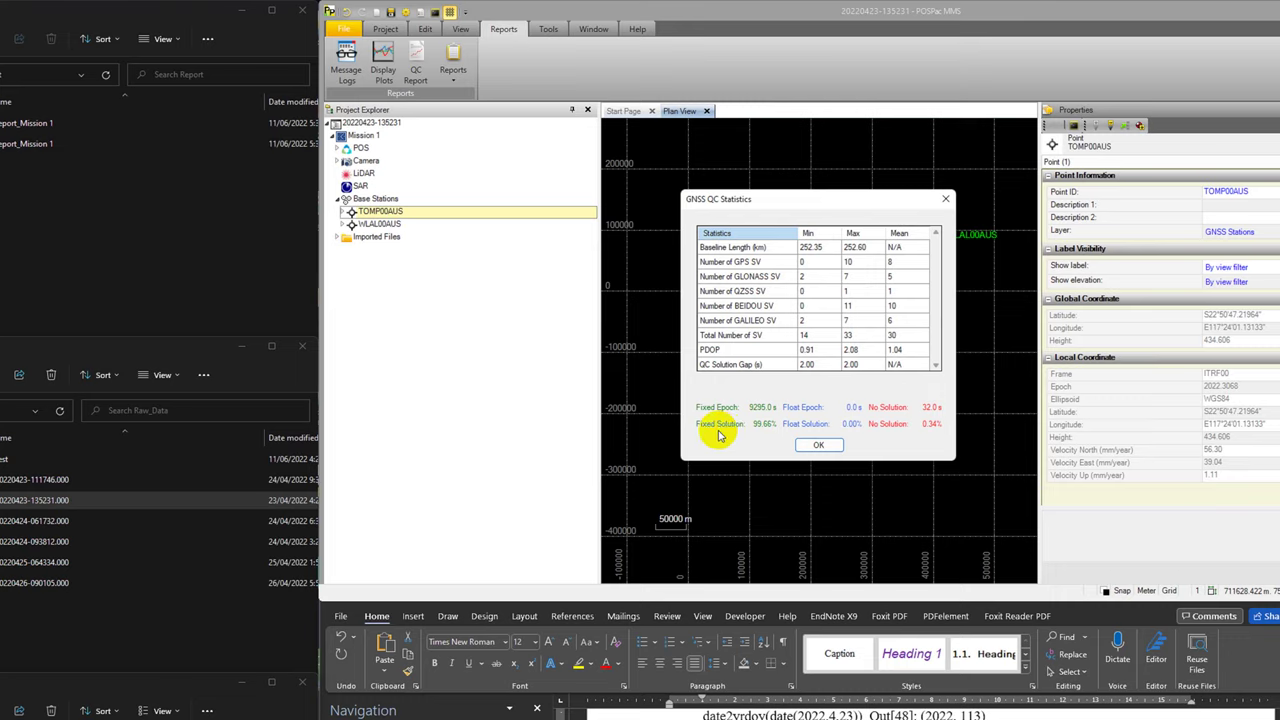
left_click(820, 446)
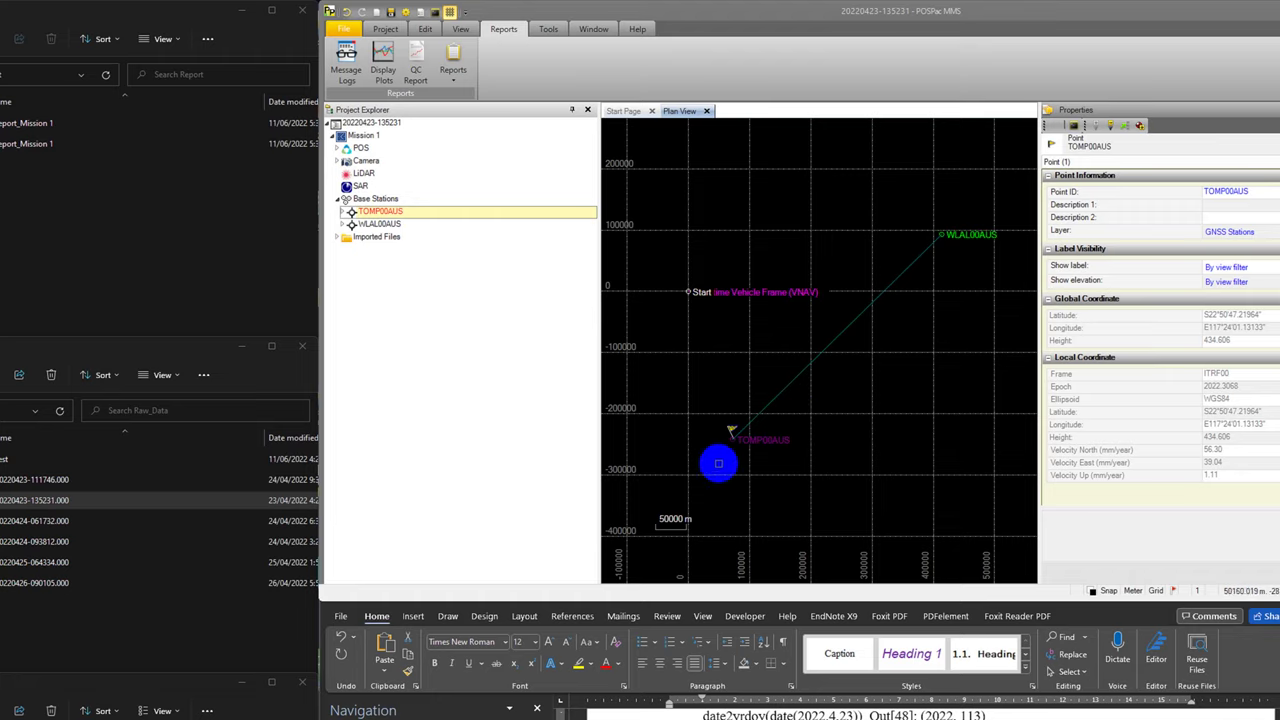
Step: In Project Settings' Lever Arms and Mounting Angles, set the primary GNSS lever arm standard deviation to <3cm
scroll(729, 446, "up", 2)
scroll(730, 420, "up", 1)
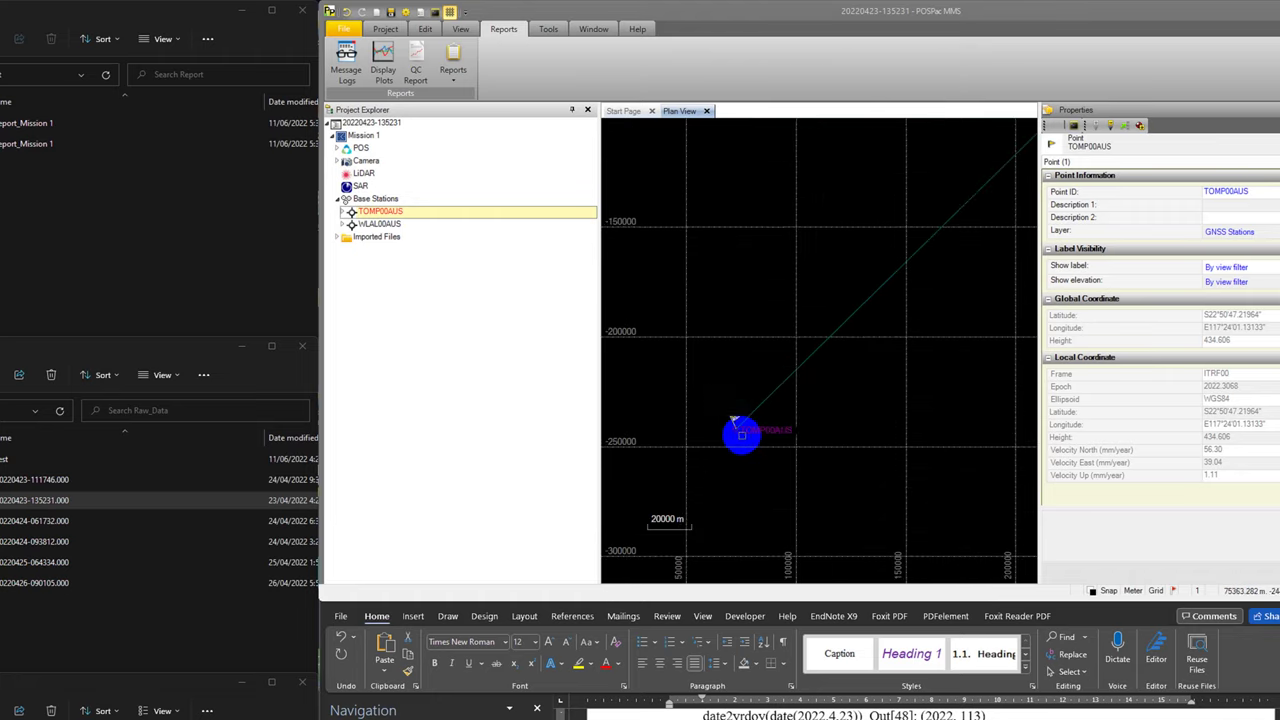
scroll(734, 432, "up", 1)
scroll(734, 424, "down", 3)
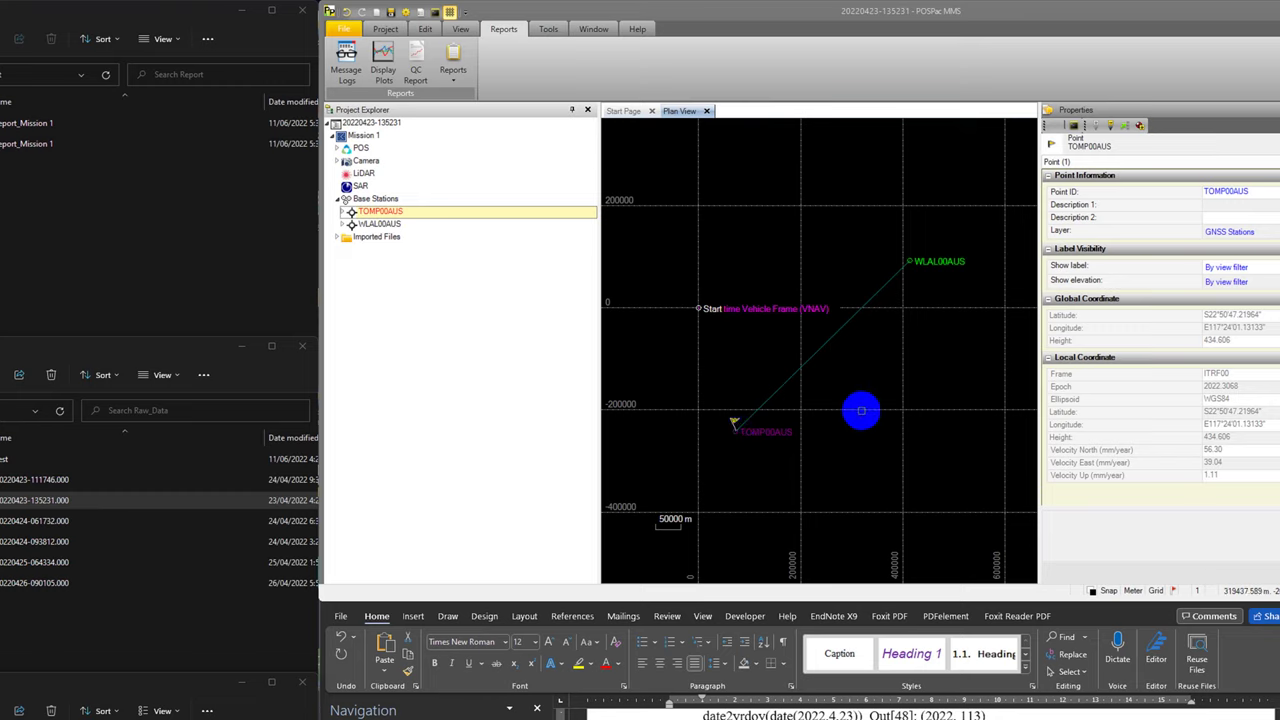
left_click(385, 29)
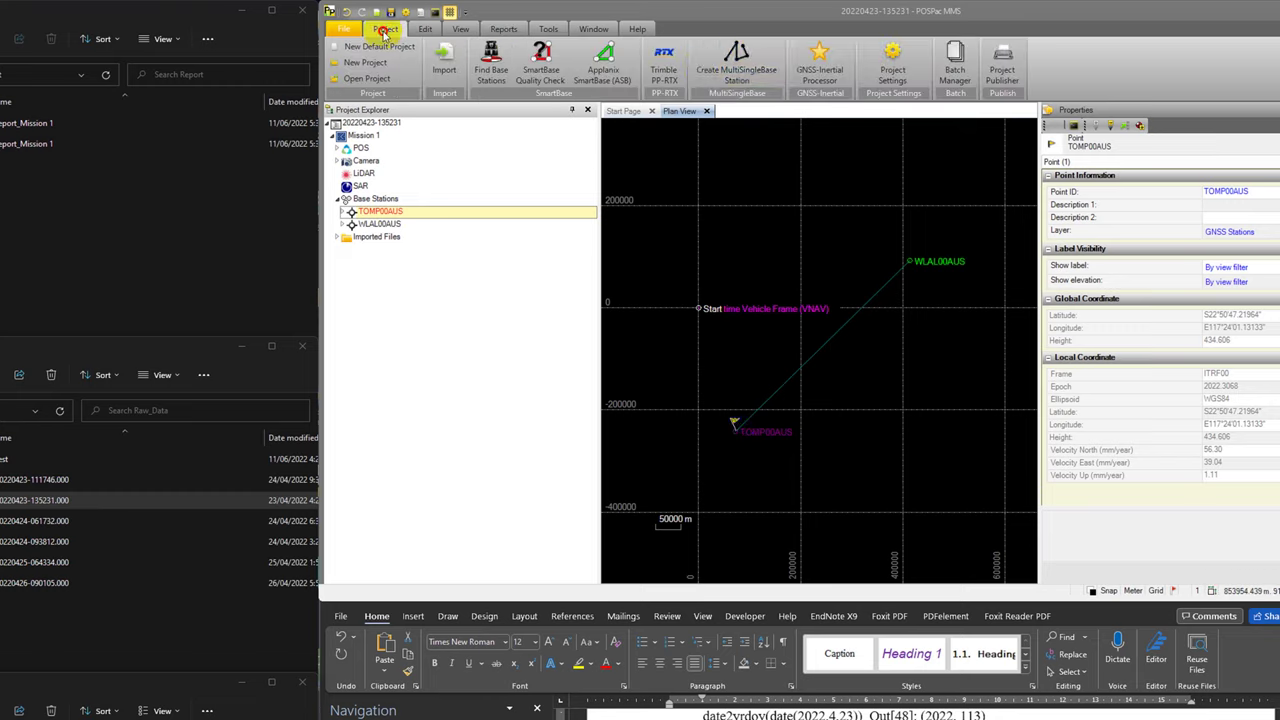
left_click(900, 73)
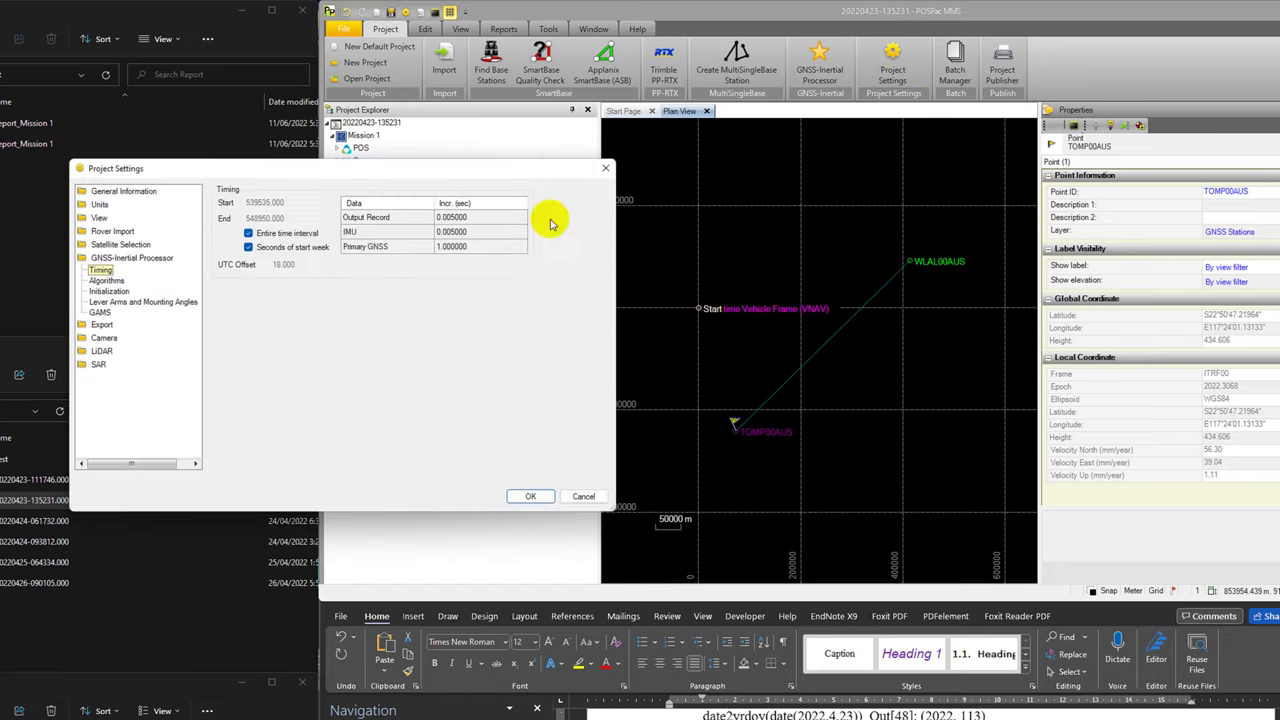
left_click_drag(530, 175, 717, 179)
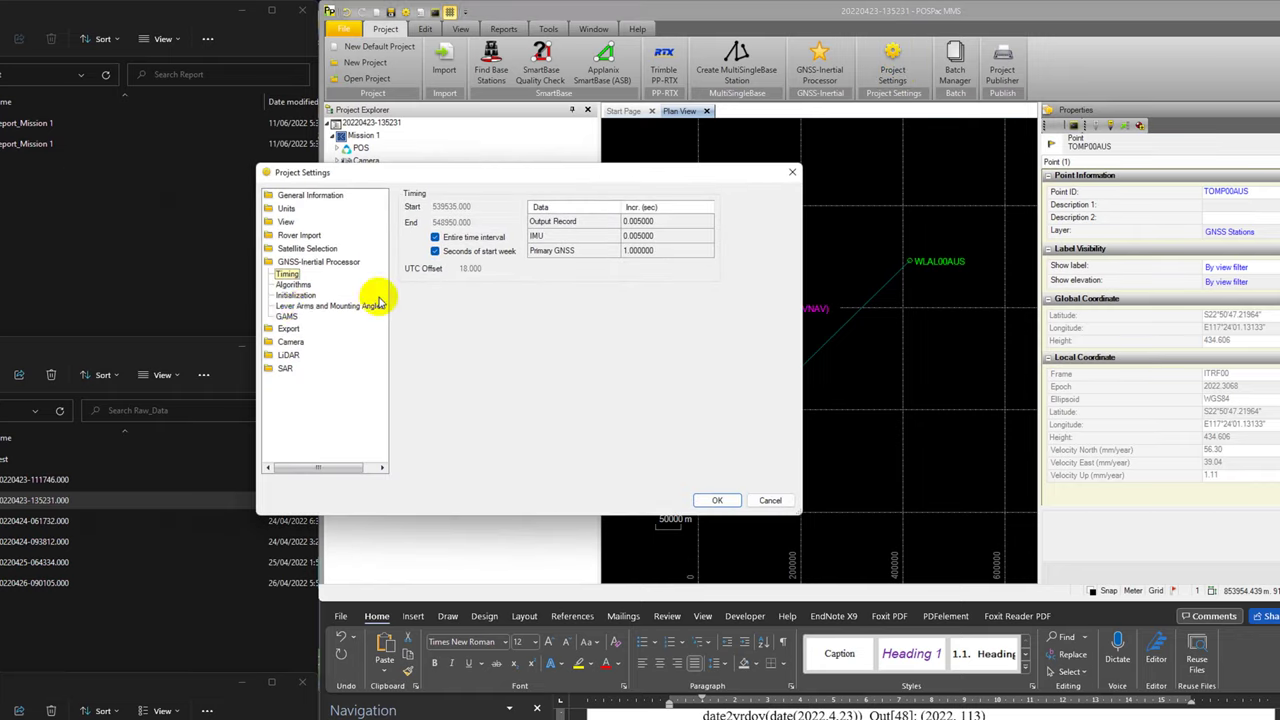
left_click(320, 306)
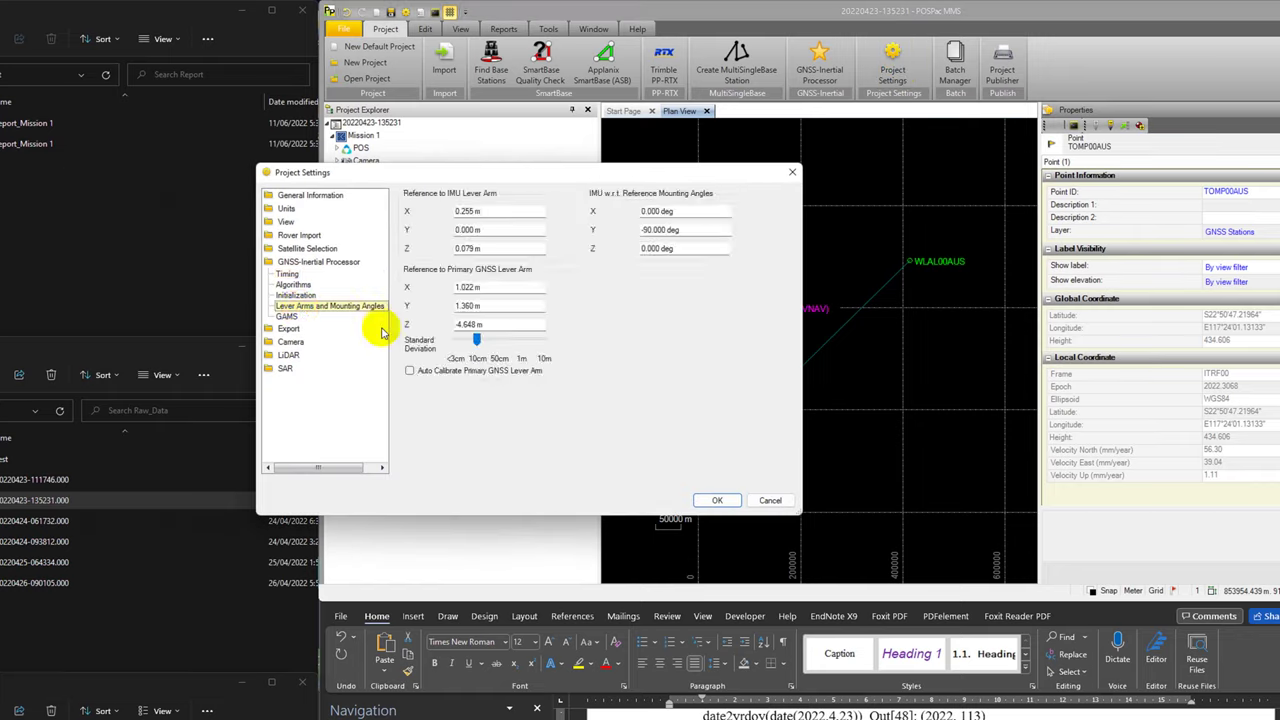
left_click(478, 341)
left_click_drag(478, 341, 452, 340)
left_click(719, 502)
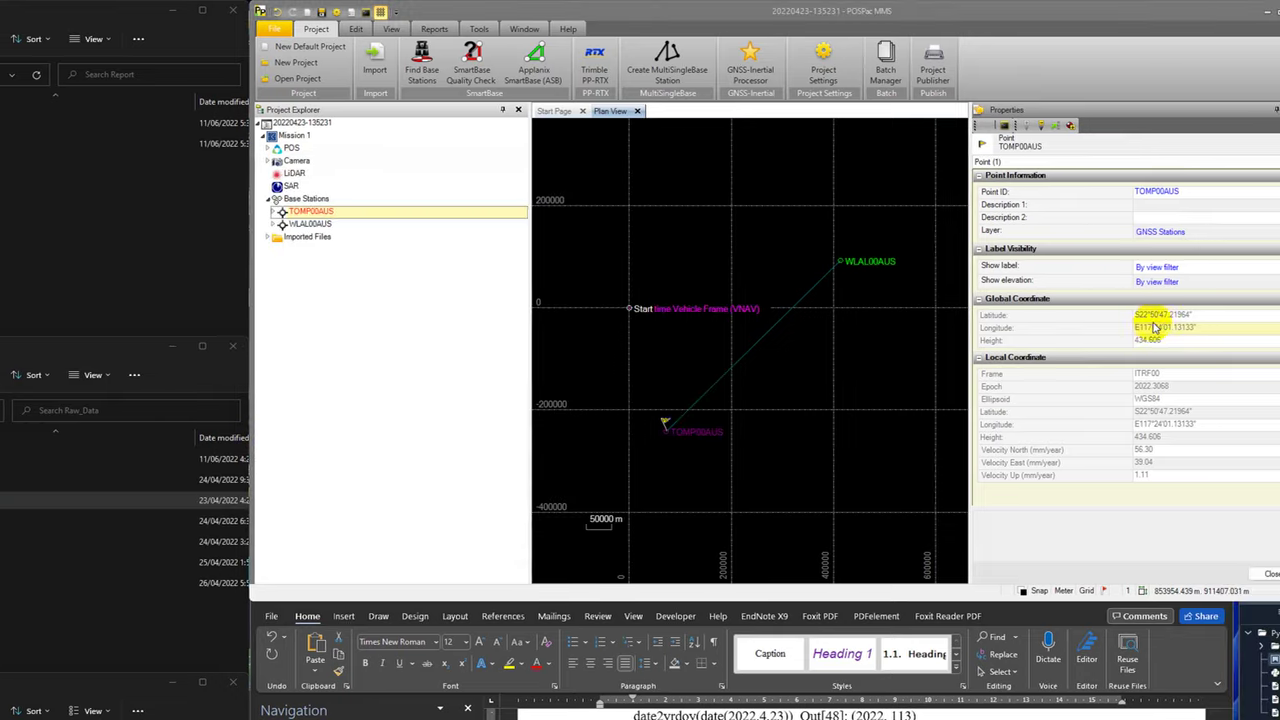
Step: Run Mission 1 in the GNSS-Inertial Processor using IN-Fusion Single Base mode with base station TOMP00AUS
left_click(742, 80)
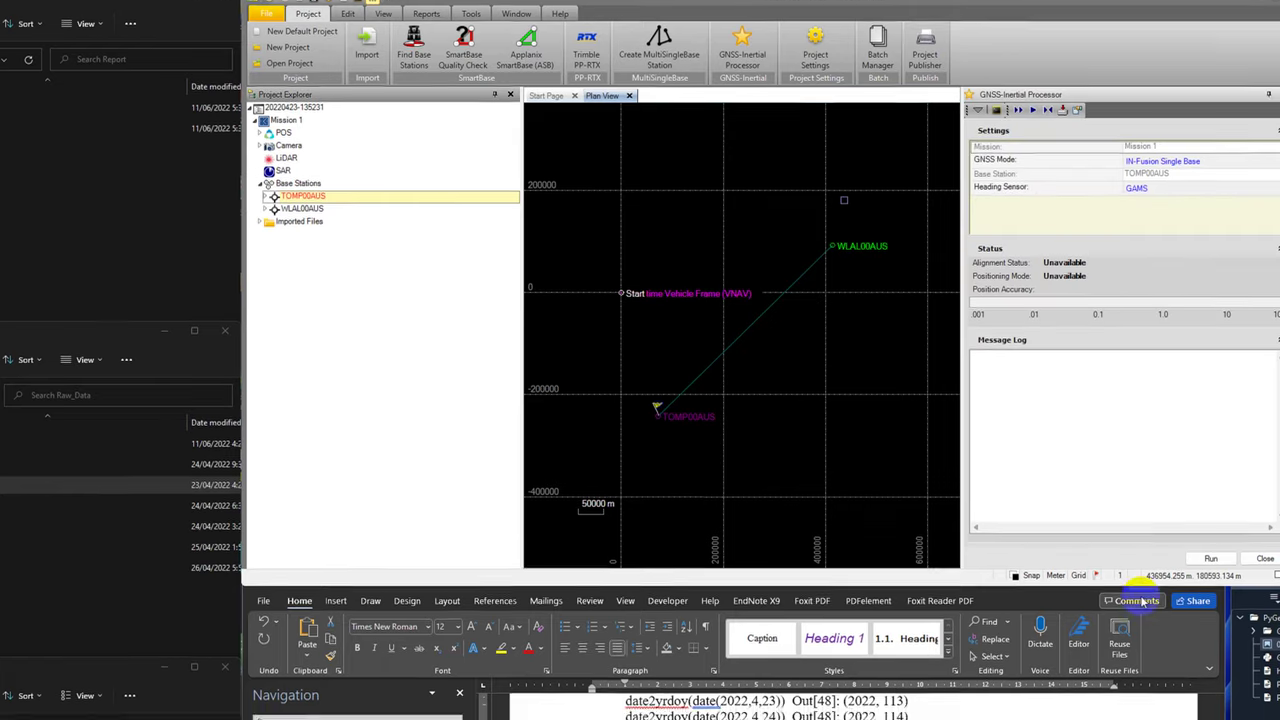
left_click(1204, 190)
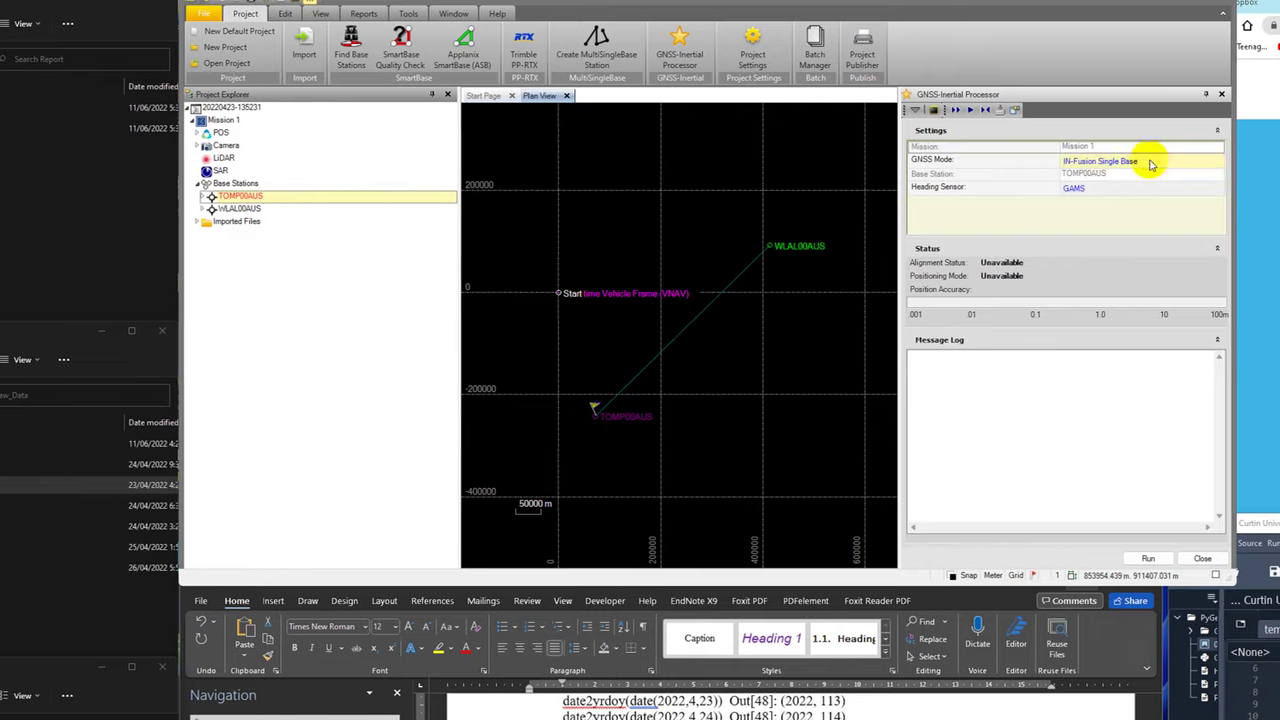
left_click(1157, 163)
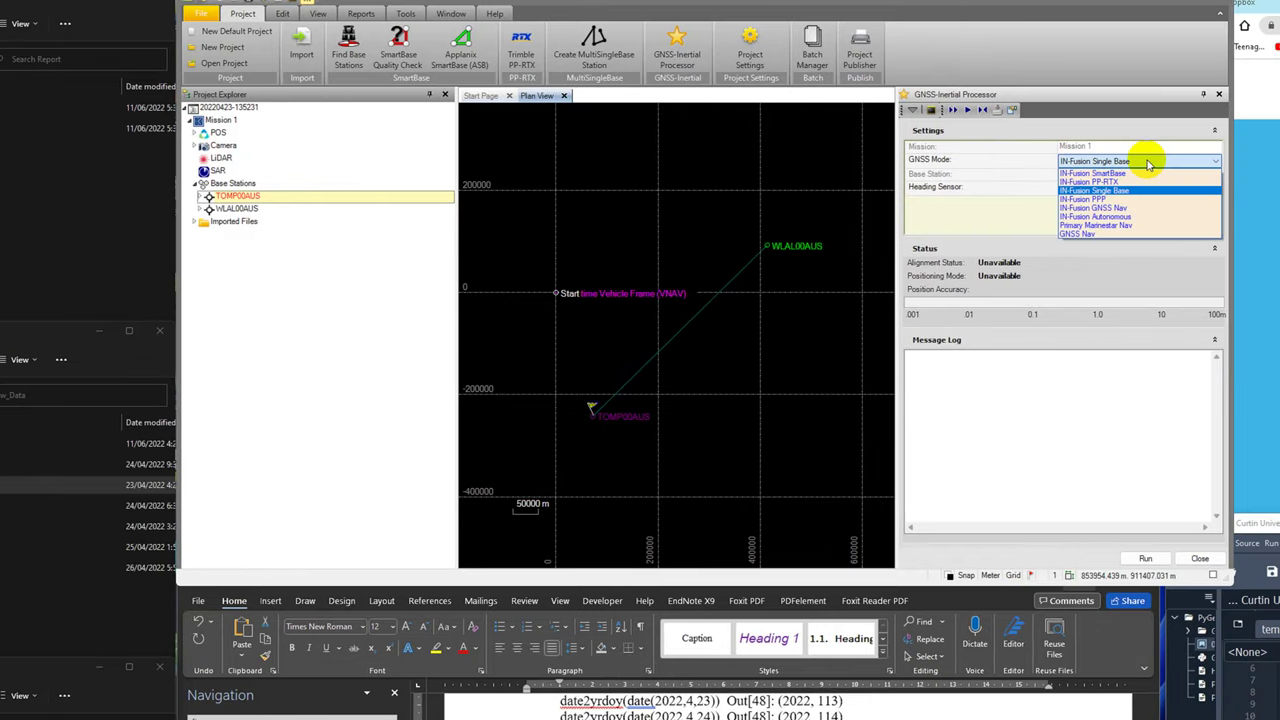
left_click(1148, 190)
left_click(1136, 559)
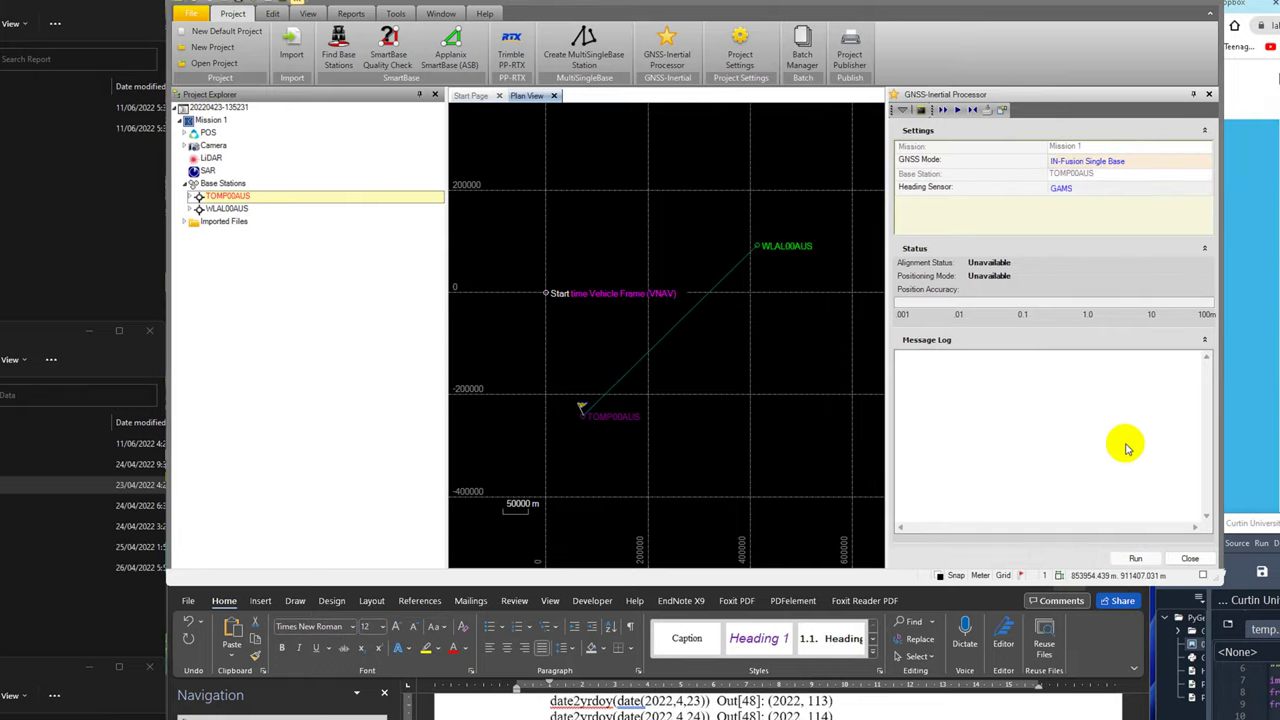
left_click_drag(677, 257, 651, 437)
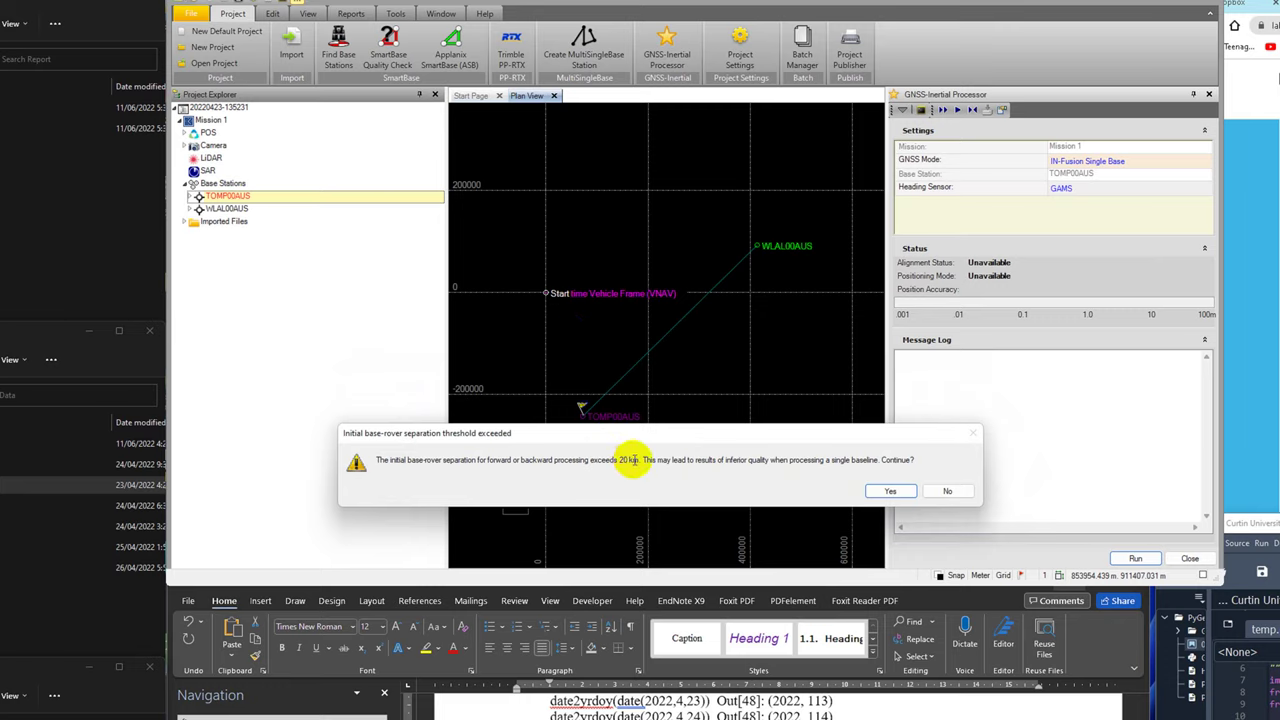
Step: Accept the over-20 km base-rover separation warning so processing continues
left_click(889, 491)
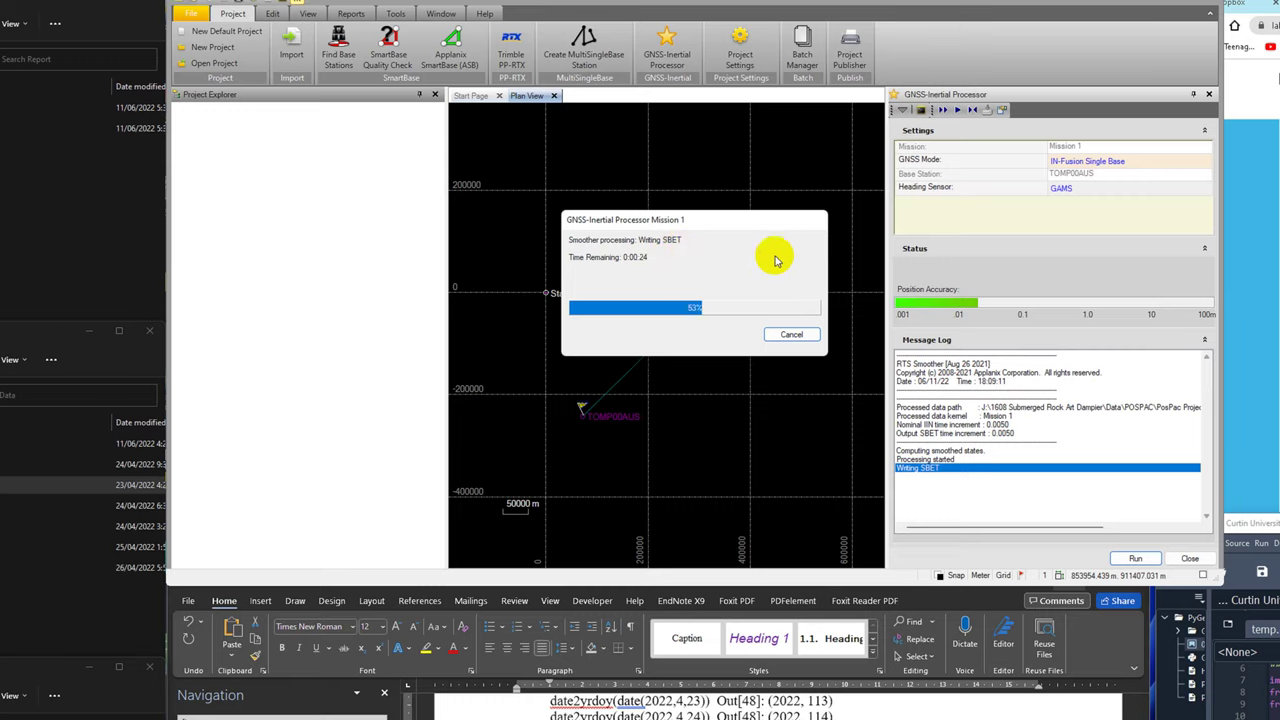
Step: Confirm in the Message Log that the RTS smoother finished writing the SBET with normal termination
left_click(794, 186)
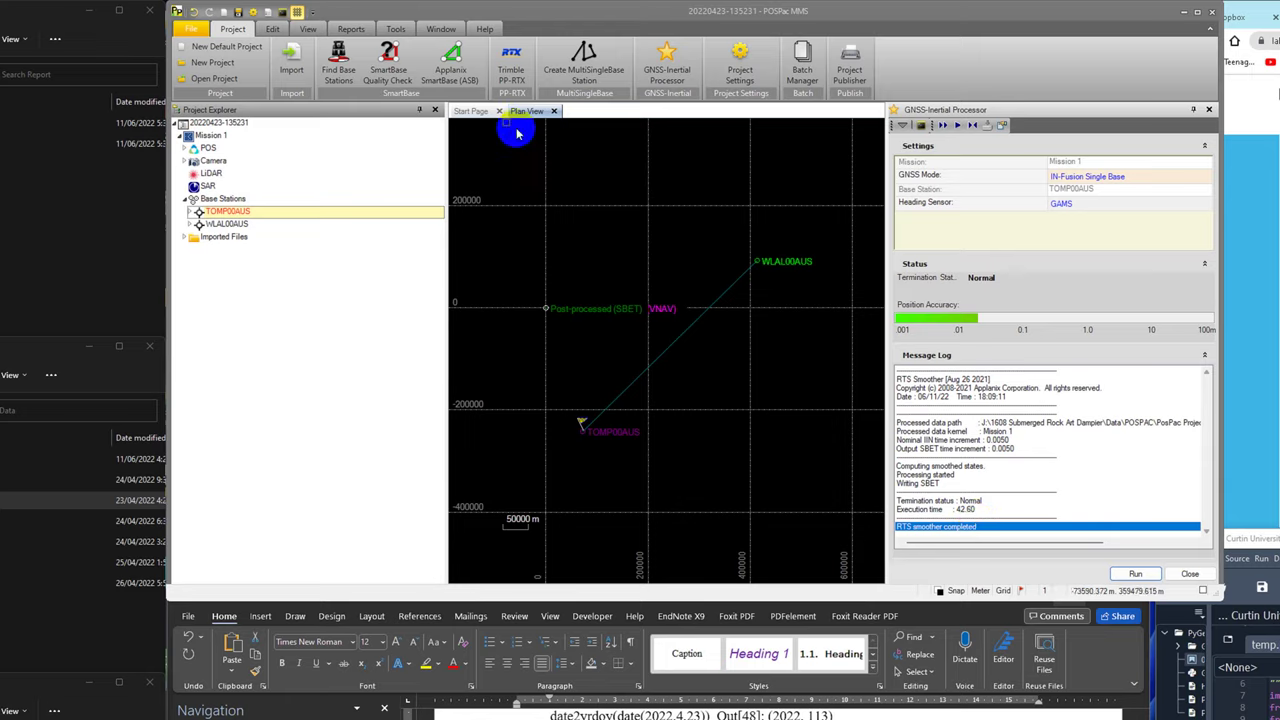
left_click(351, 30)
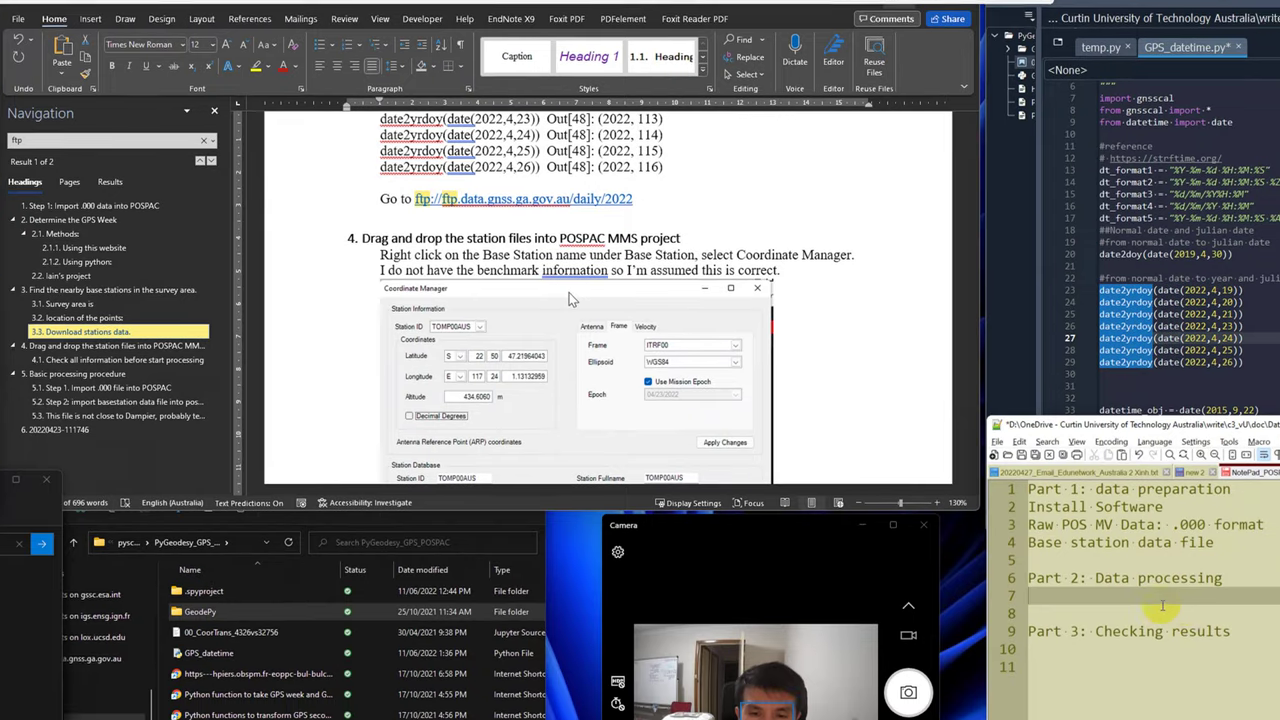
scroll(1128, 571, "up", 2)
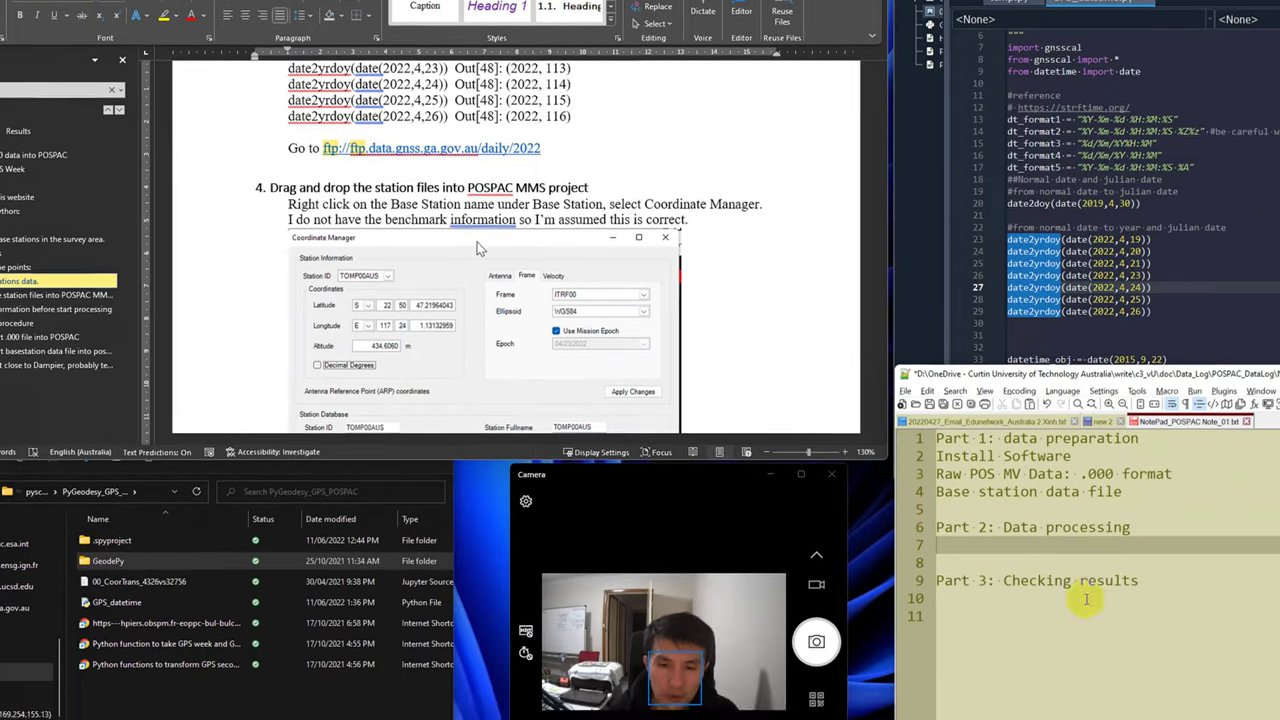
left_click(1086, 598)
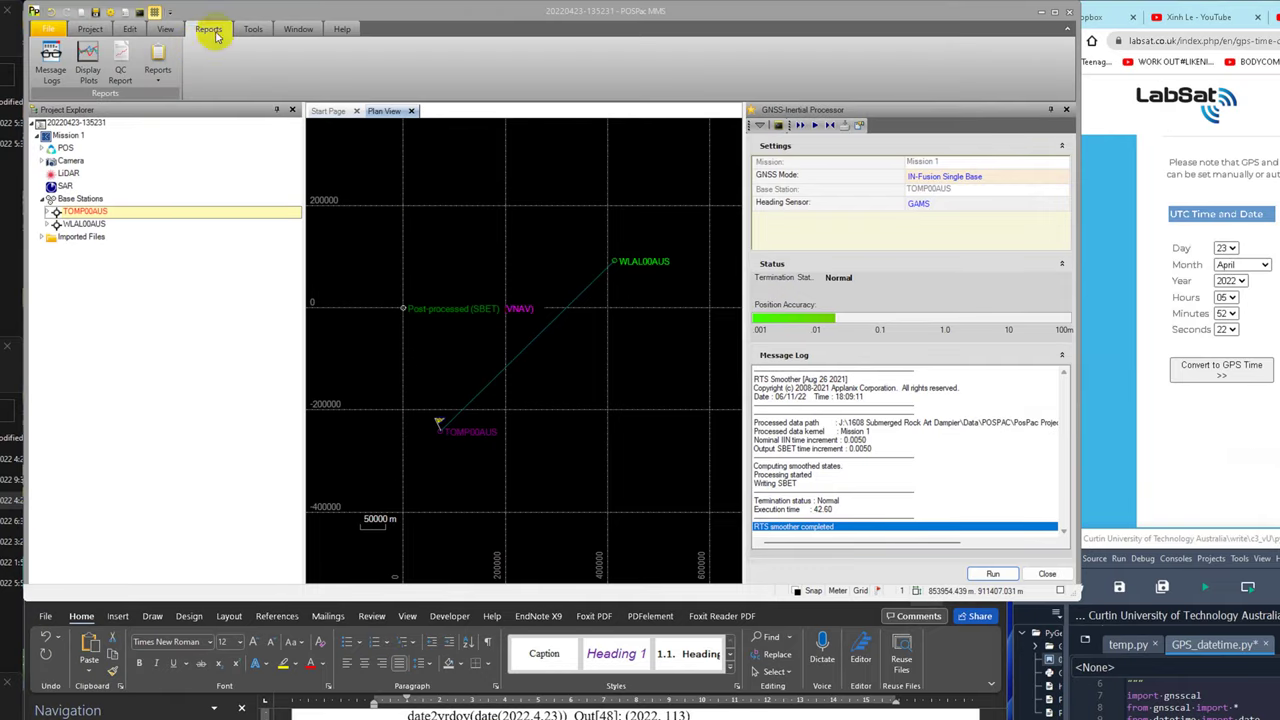
Step: Open Display Plots and plot North Position Error RMS (m) under Smoothed Performance Metrics
left_click(95, 70)
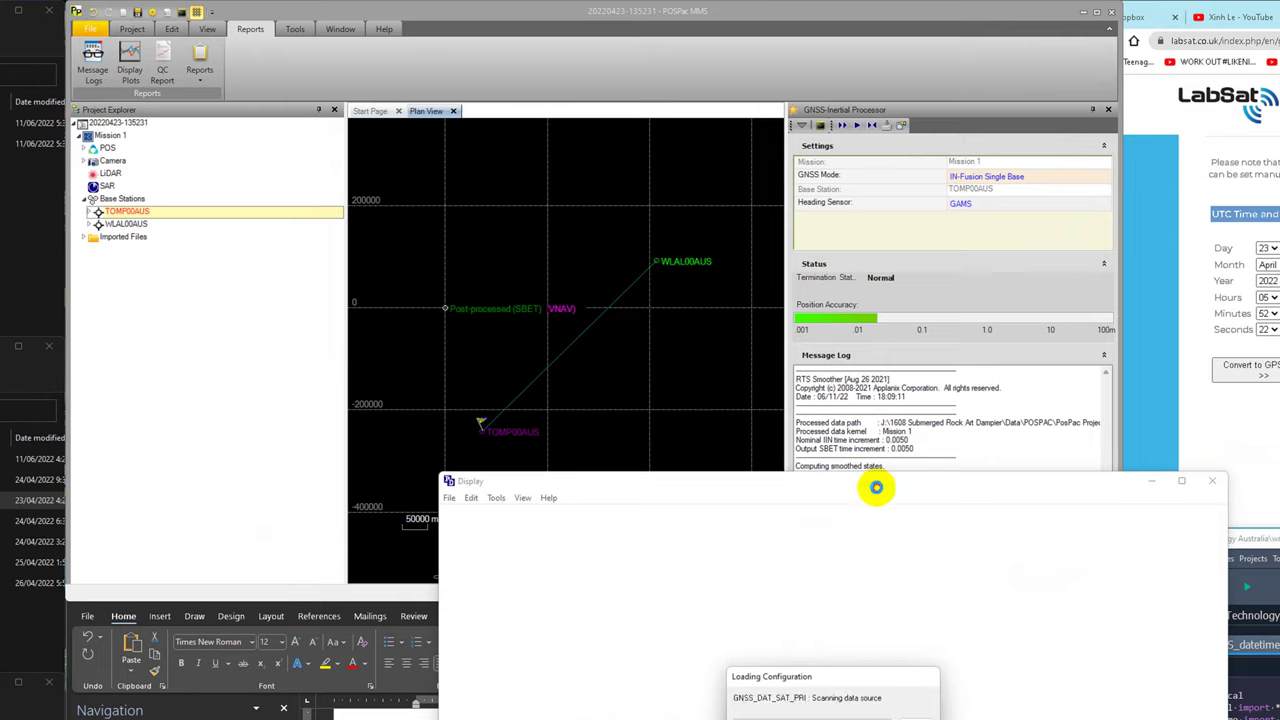
left_click_drag(825, 405, 743, 183)
scroll(450, 368, "down", 1)
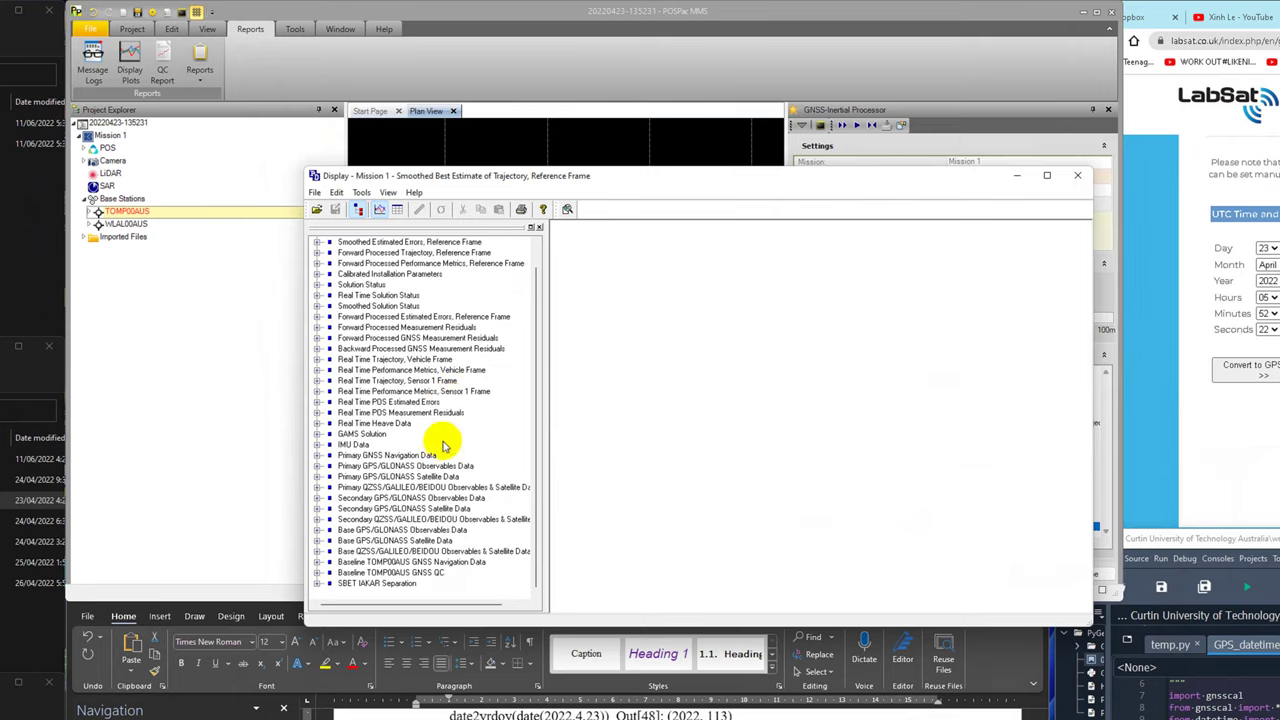
scroll(420, 456, "up", 1)
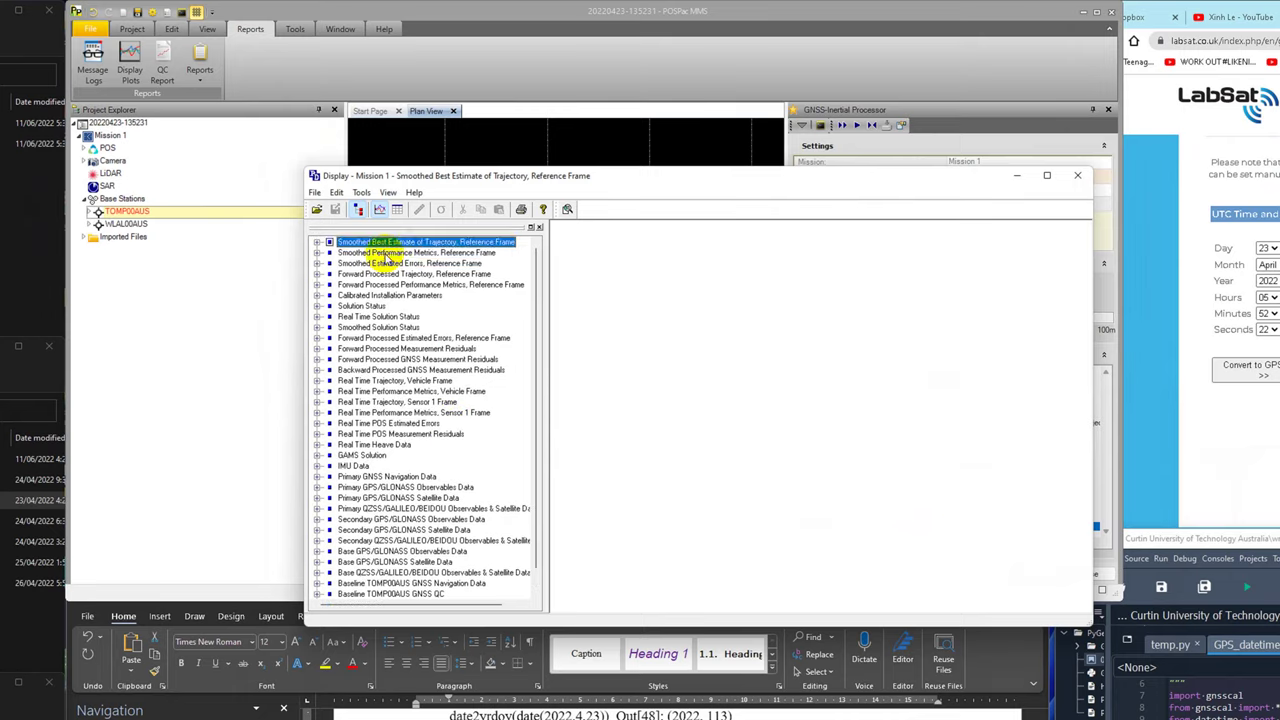
left_click(380, 252)
left_click(316, 252)
left_click(388, 264)
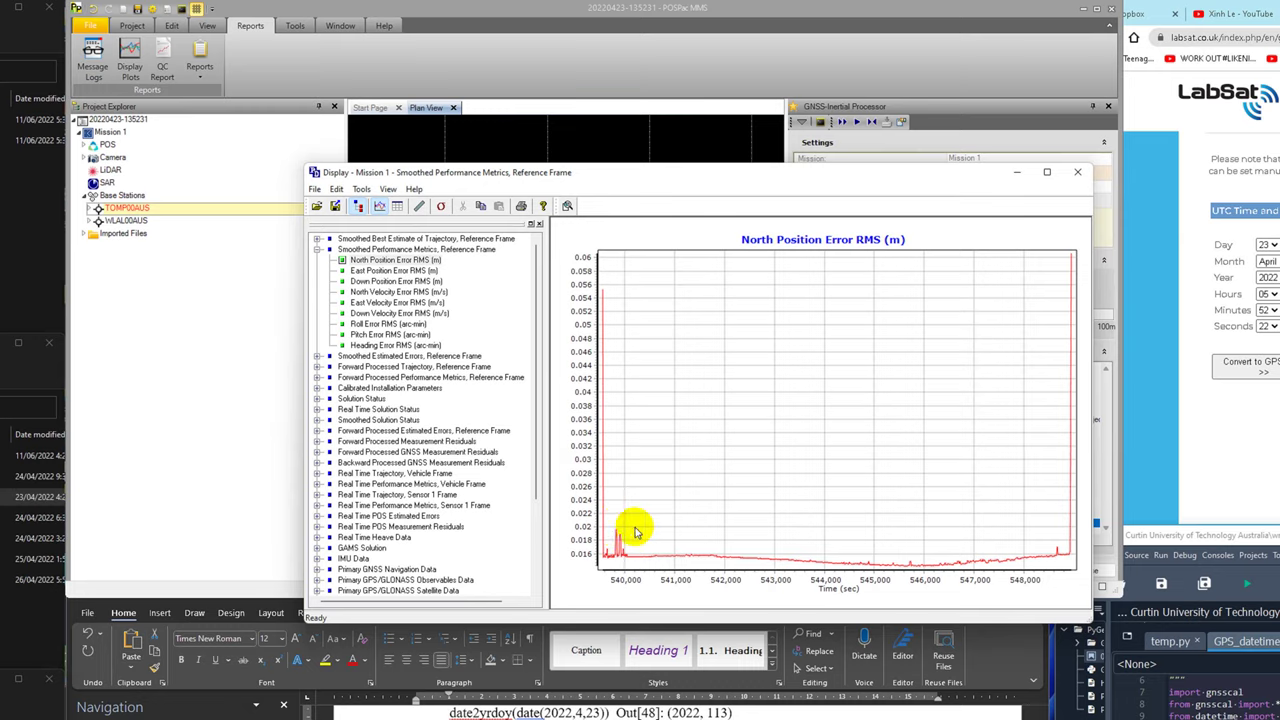
Step: View the statistics summary for the North Position Error RMS series
left_click(405, 259)
left_click(388, 190)
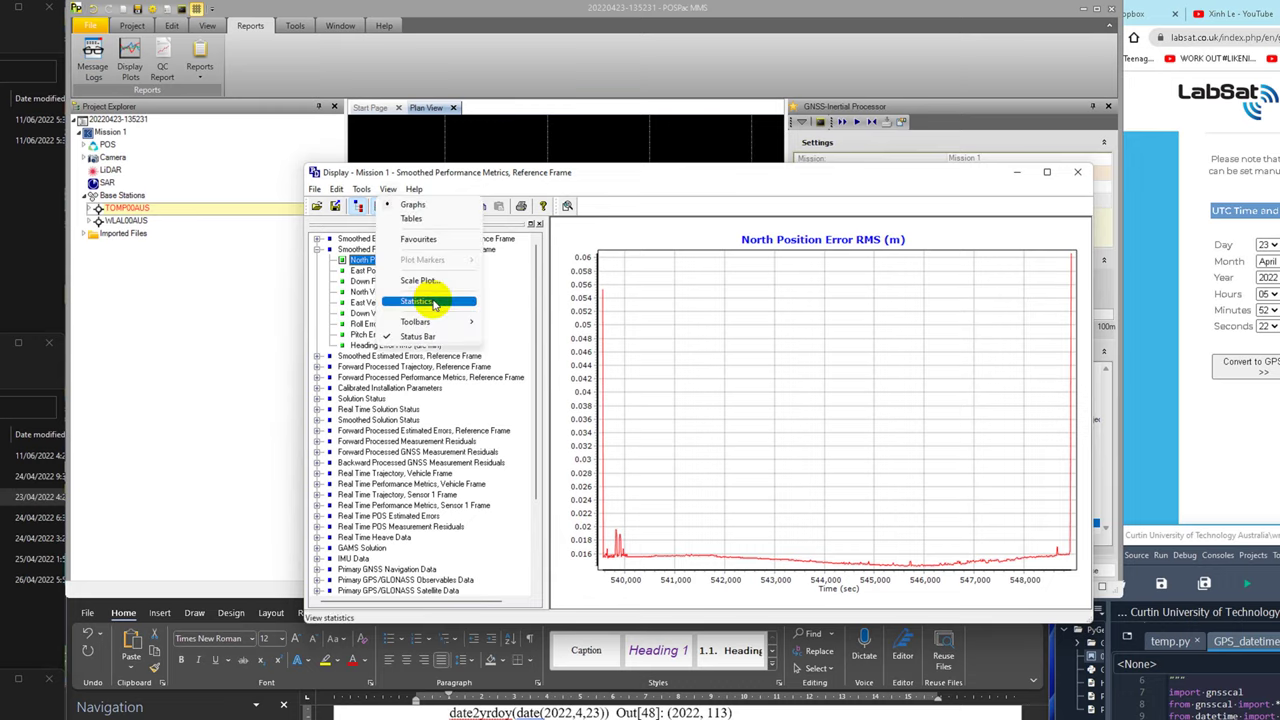
left_click(434, 302)
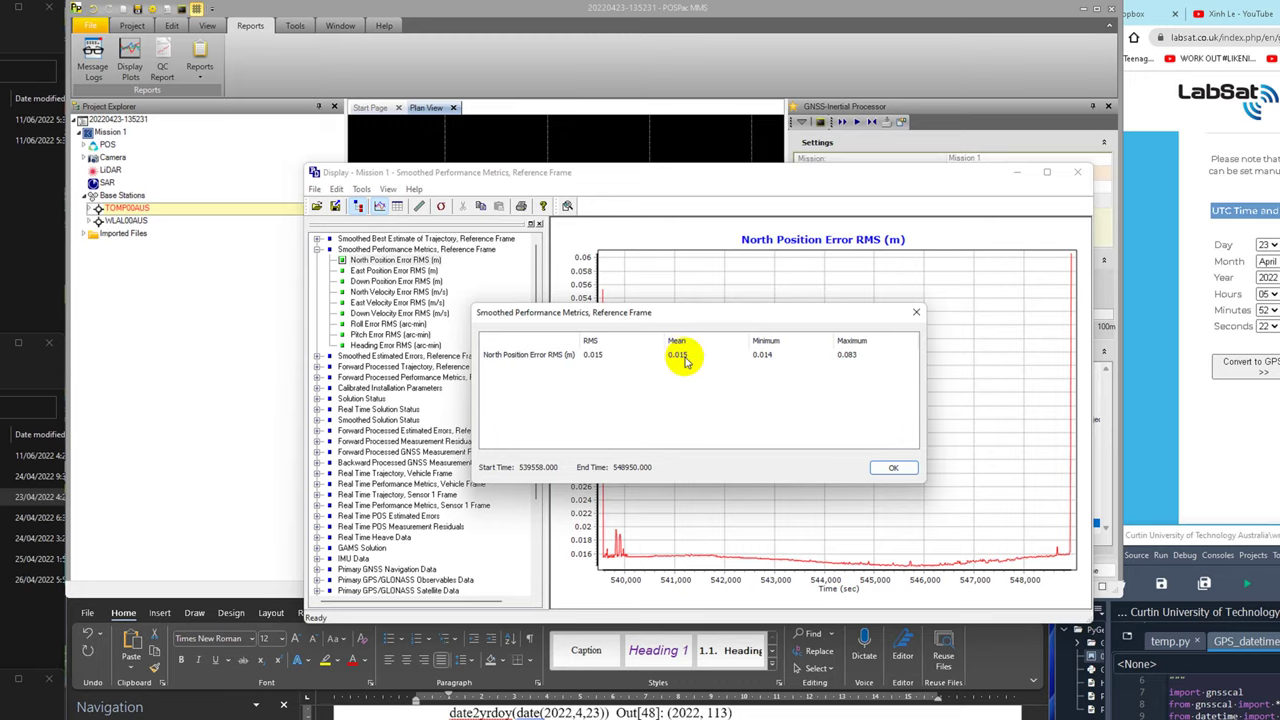
left_click(900, 468)
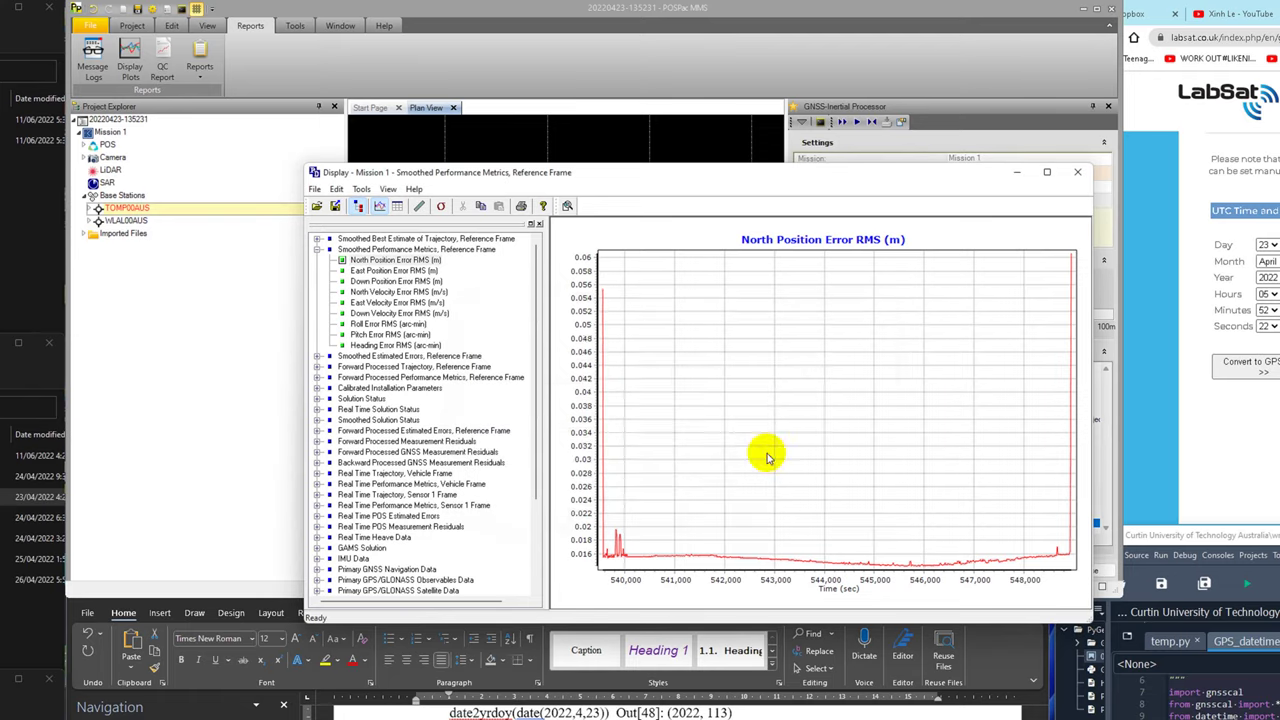
Step: Plot East and Down Position Error RMS, then close the Display window
left_click(400, 271)
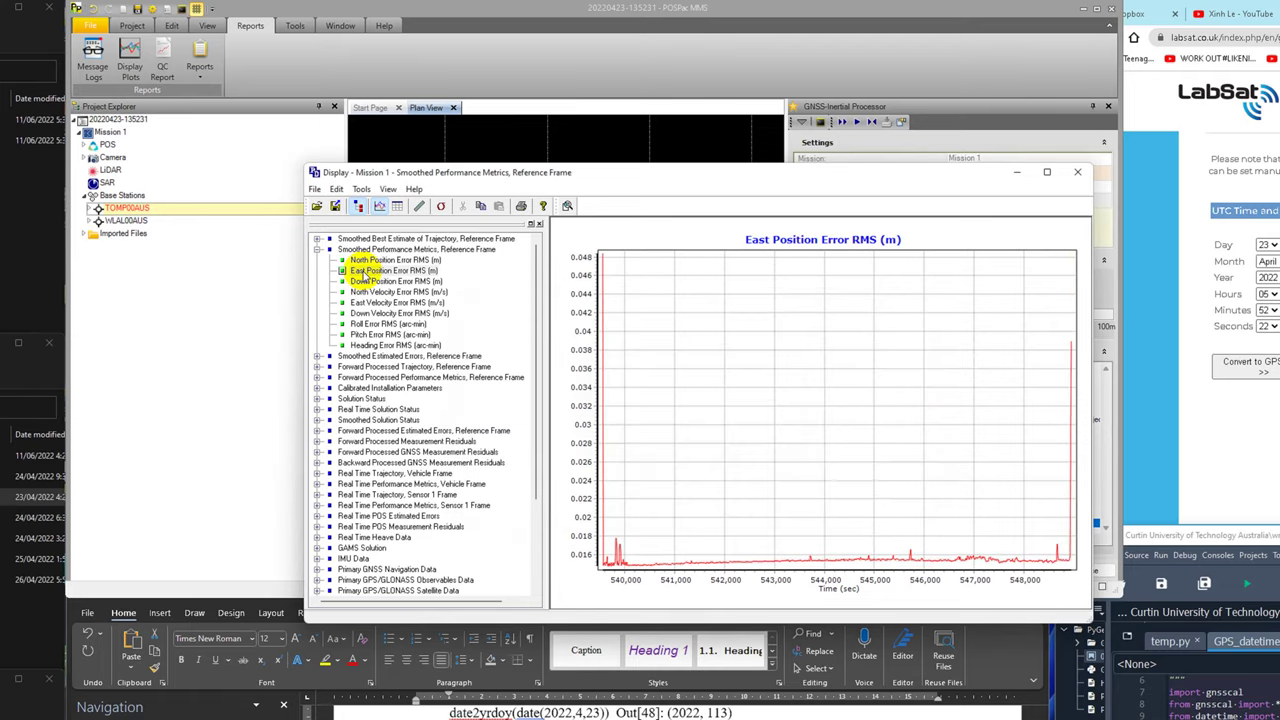
left_click(367, 281)
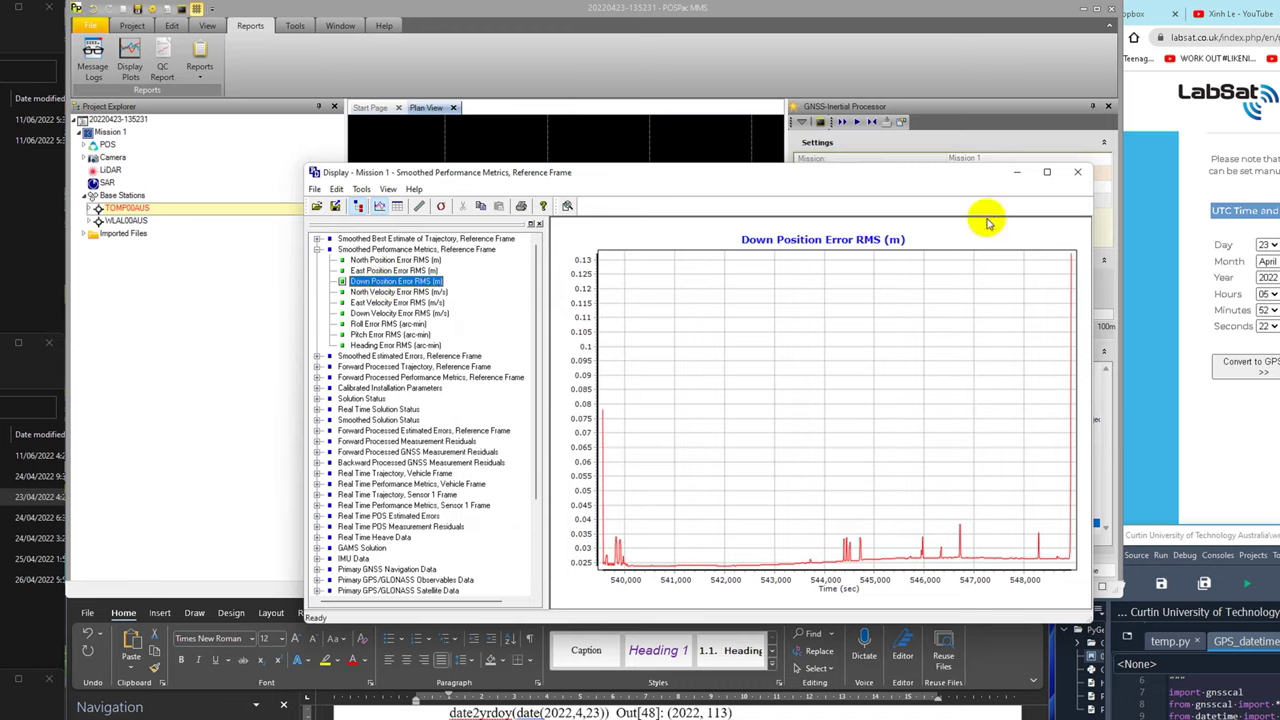
left_click(1078, 175)
left_click(529, 206)
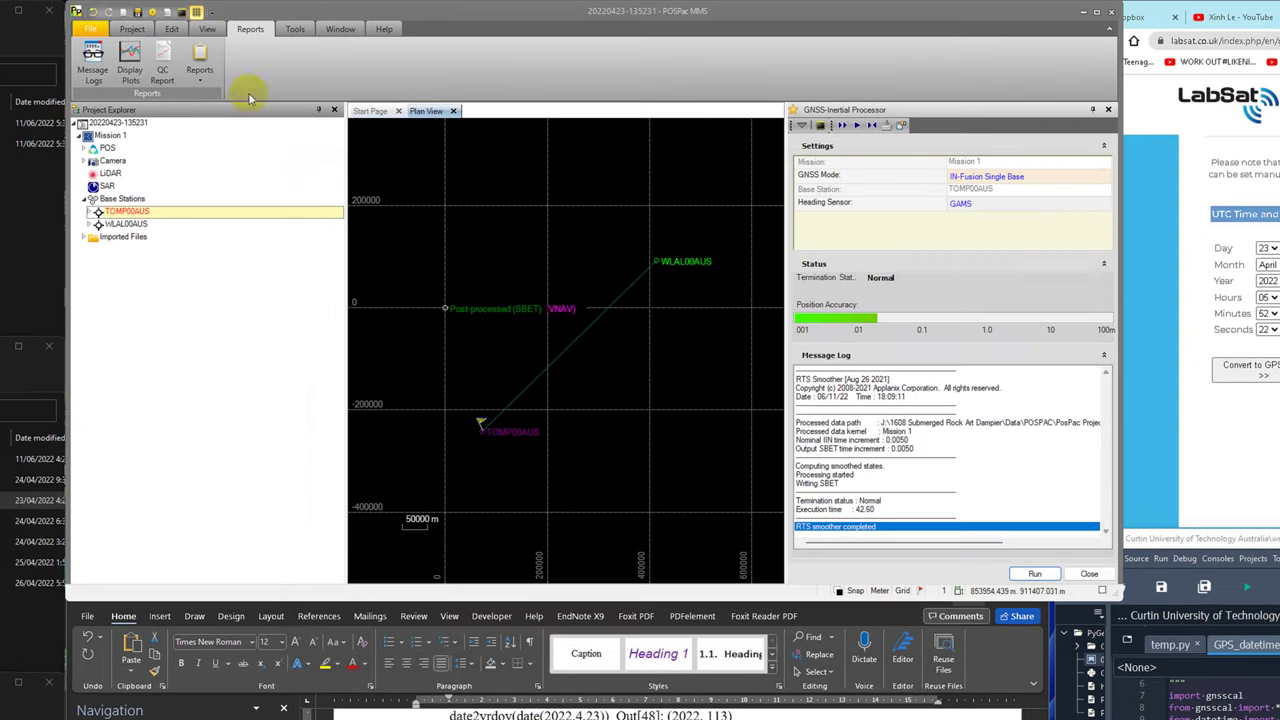
Step: Generate a QC report using the Diagnostic template
left_click(163, 61)
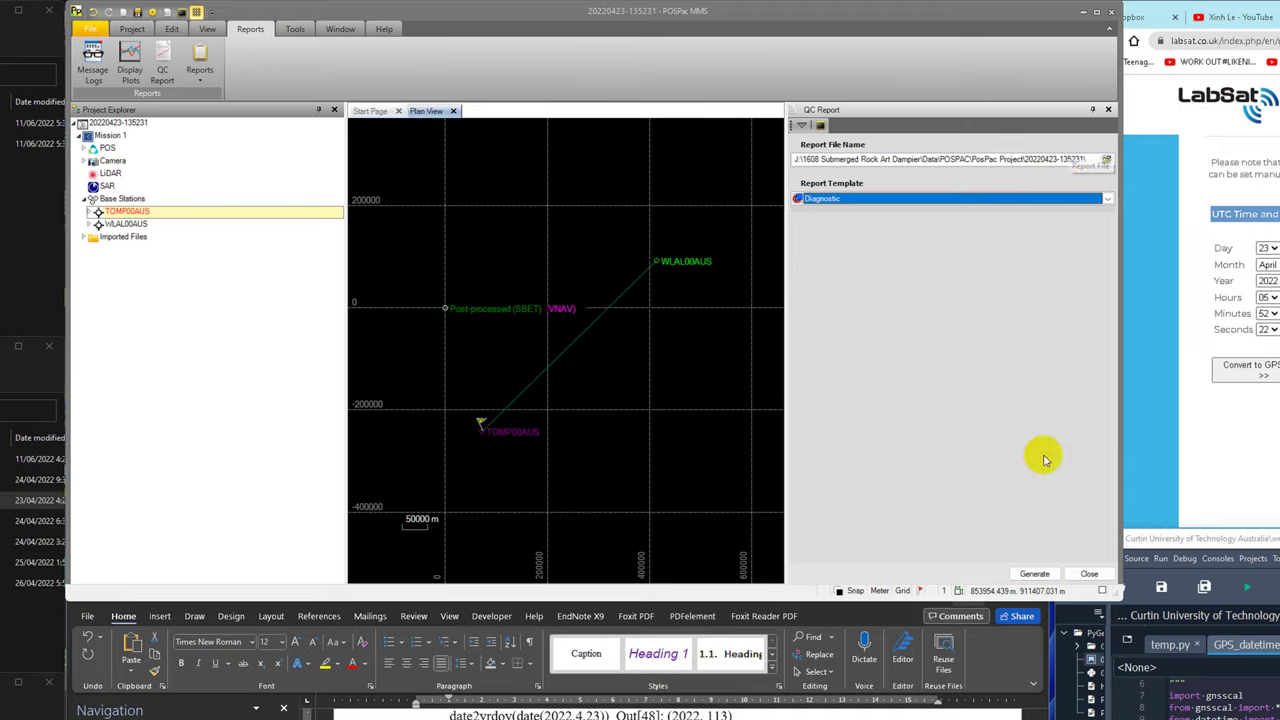
left_click(1036, 573)
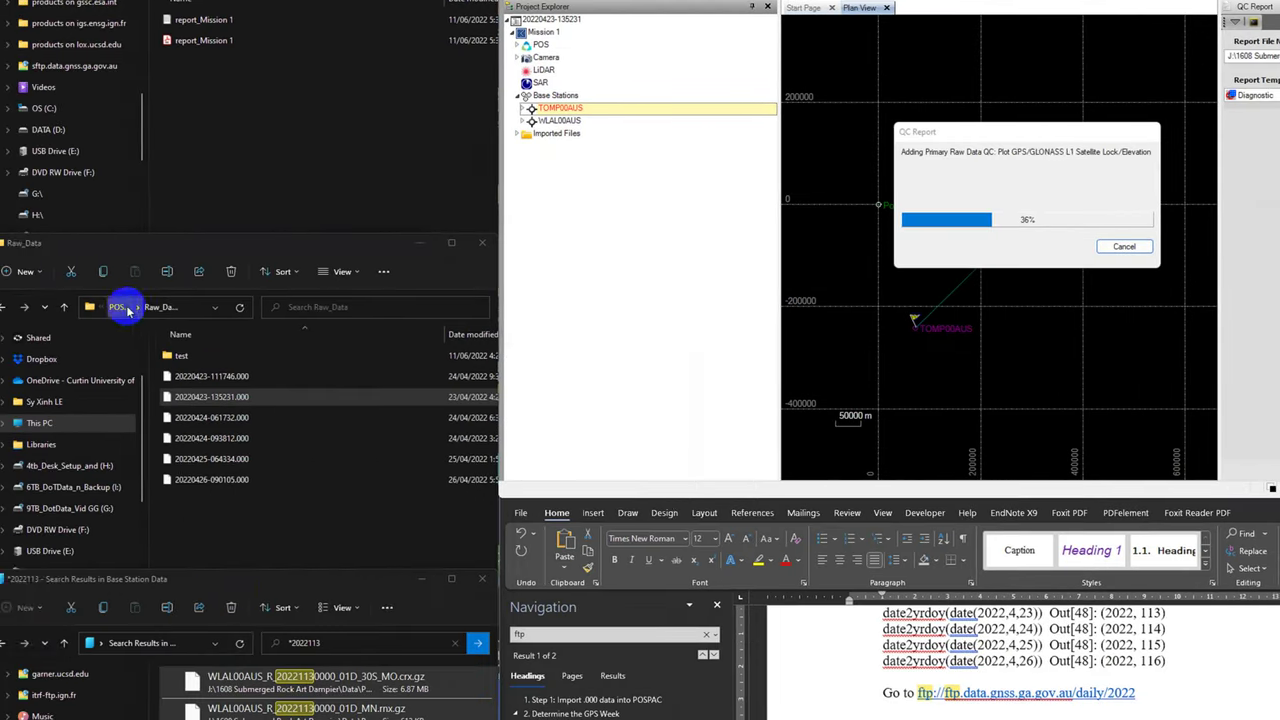
left_click(131, 309)
double_click(283, 386)
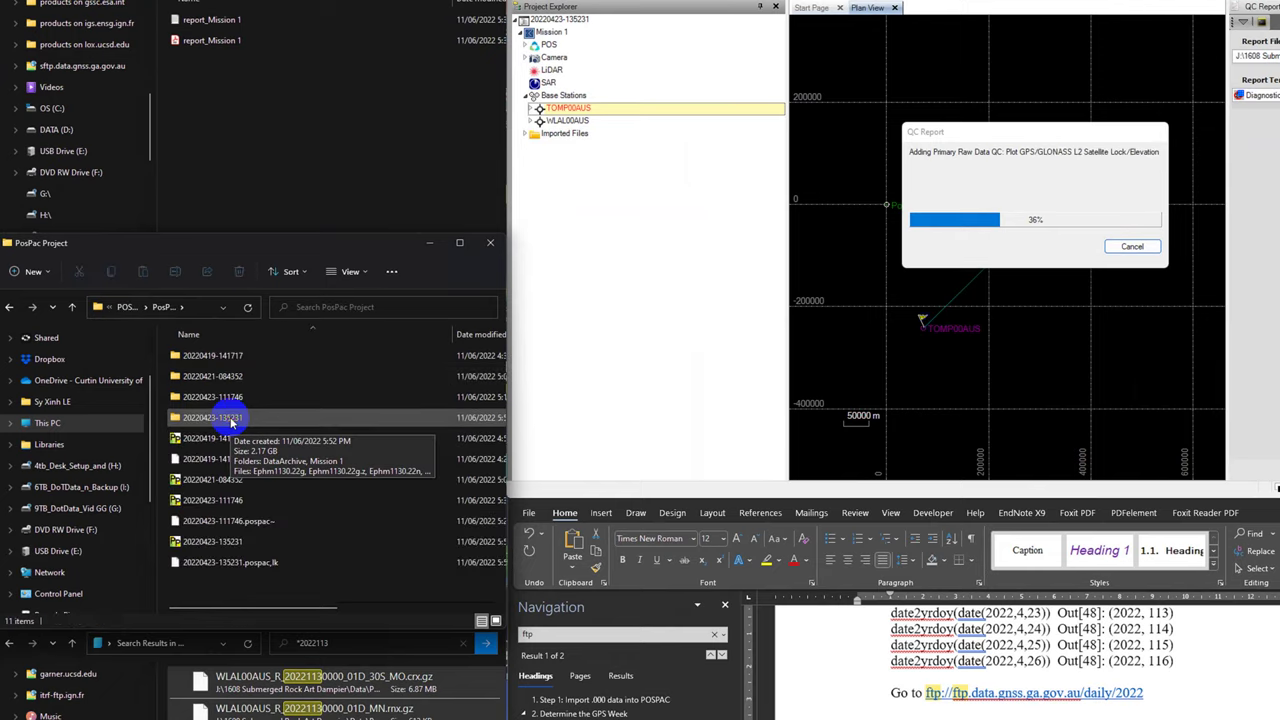
double_click(230, 420)
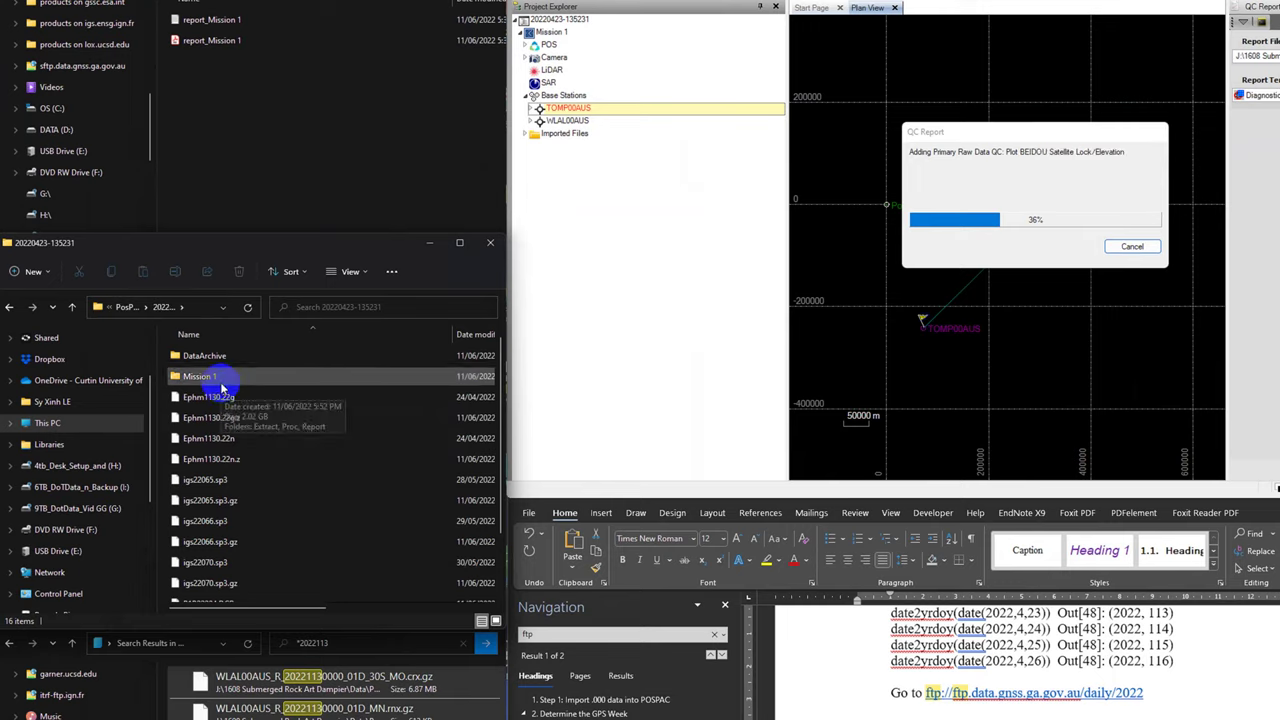
double_click(222, 381)
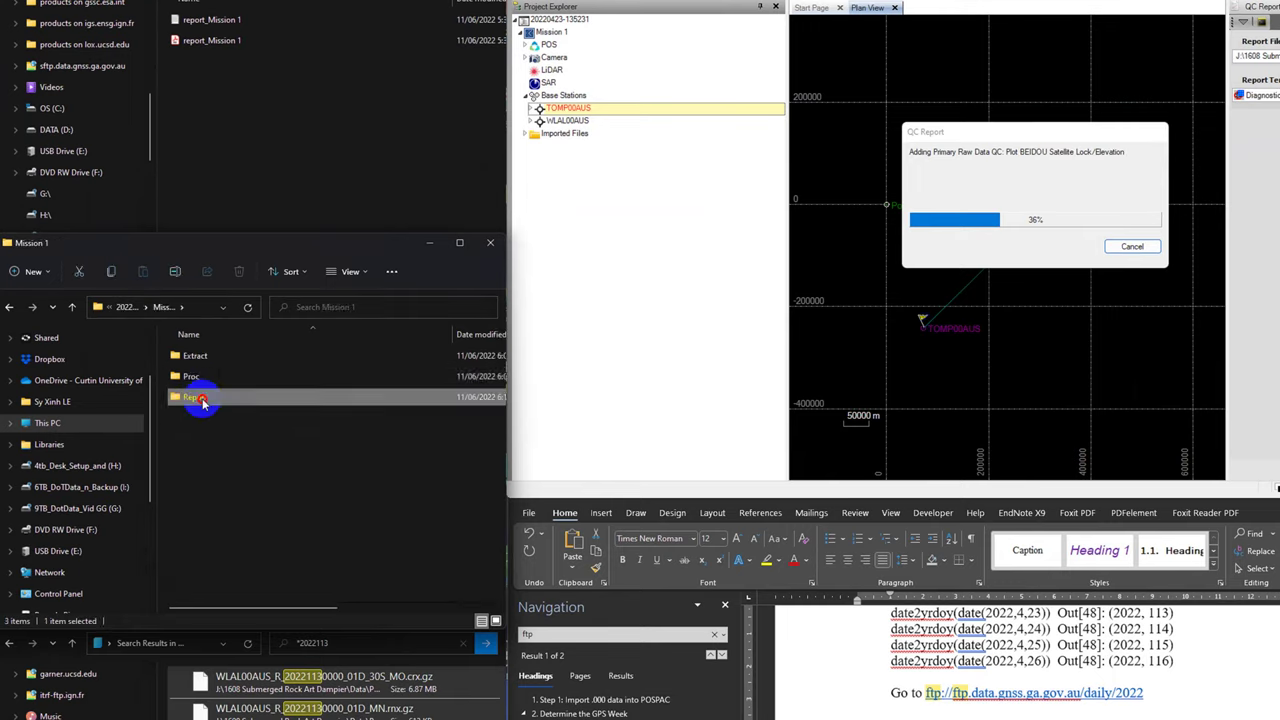
double_click(196, 399)
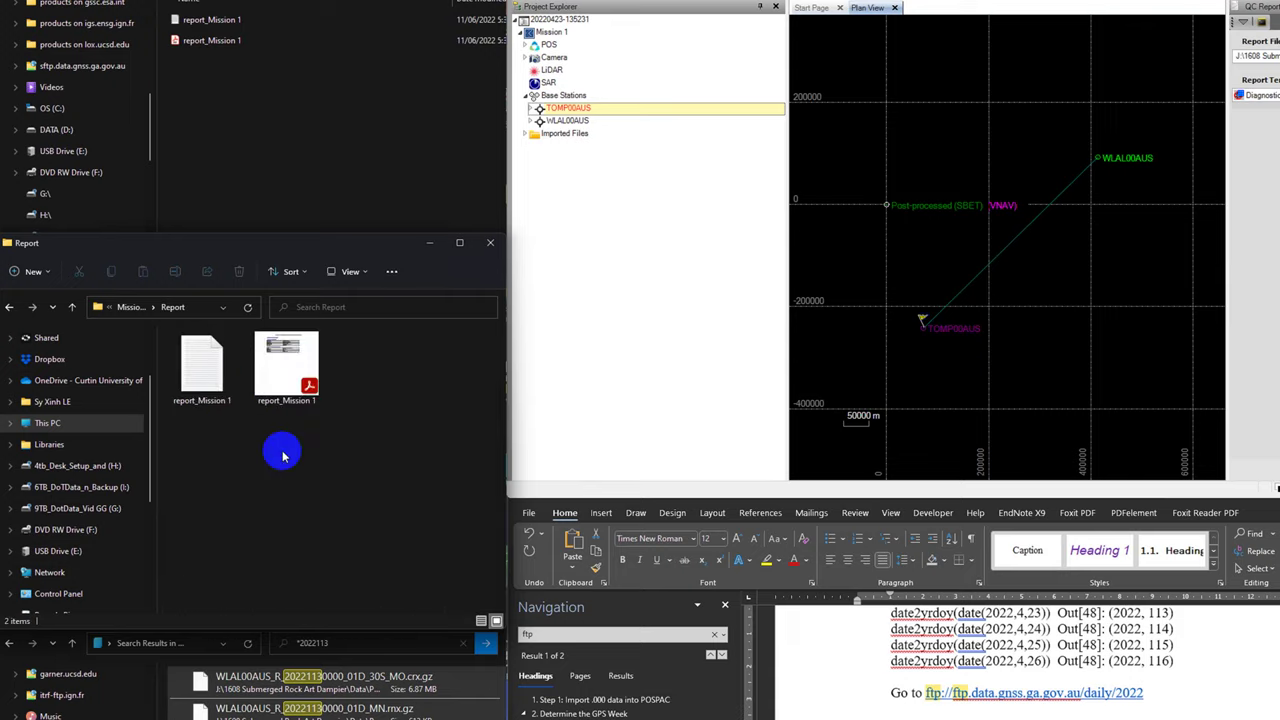
left_click(295, 380)
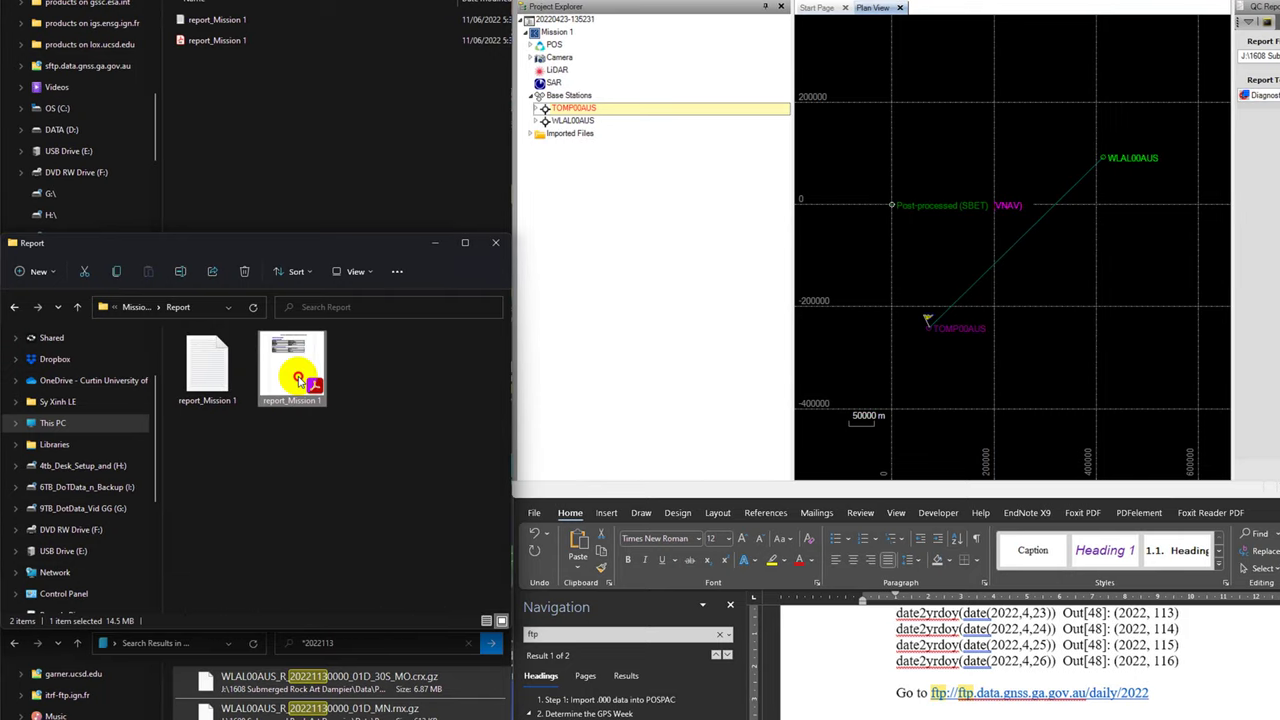
left_click(982, 242)
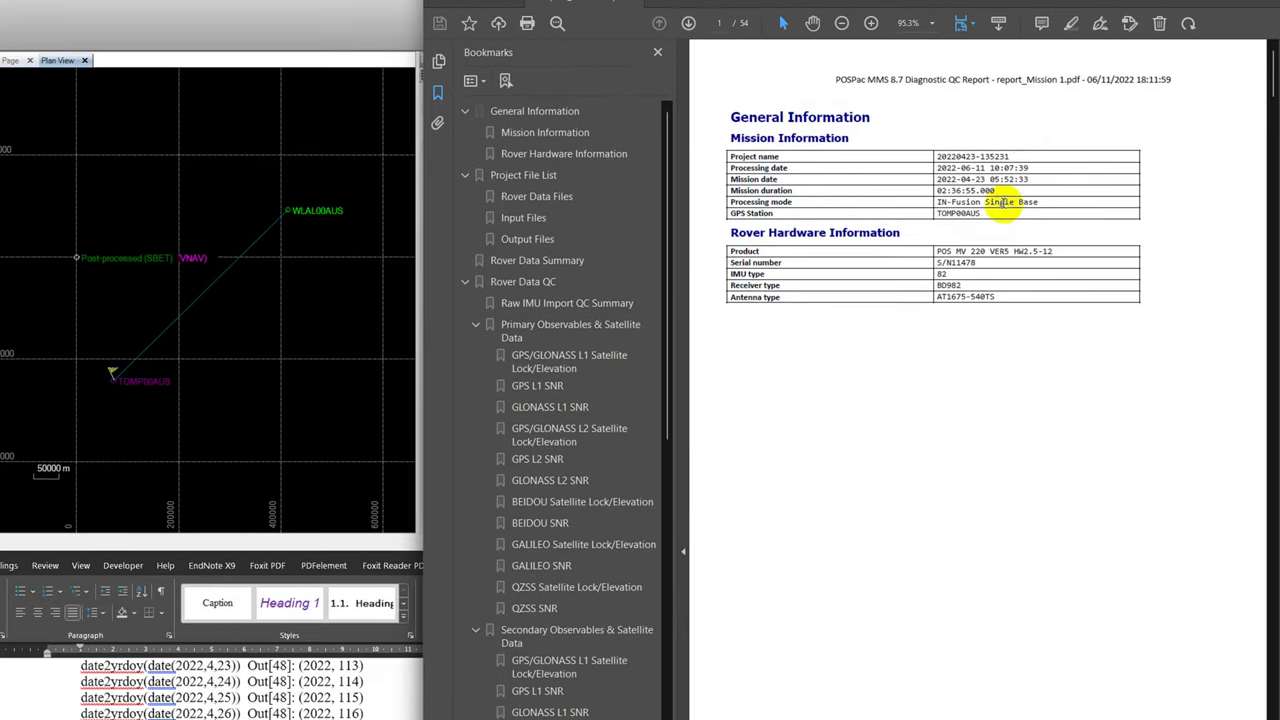
Step: Check the project name and Single Base mode, then confirm sbet_Mission 1.out in the Project File List
double_click(958, 158)
left_click(910, 172)
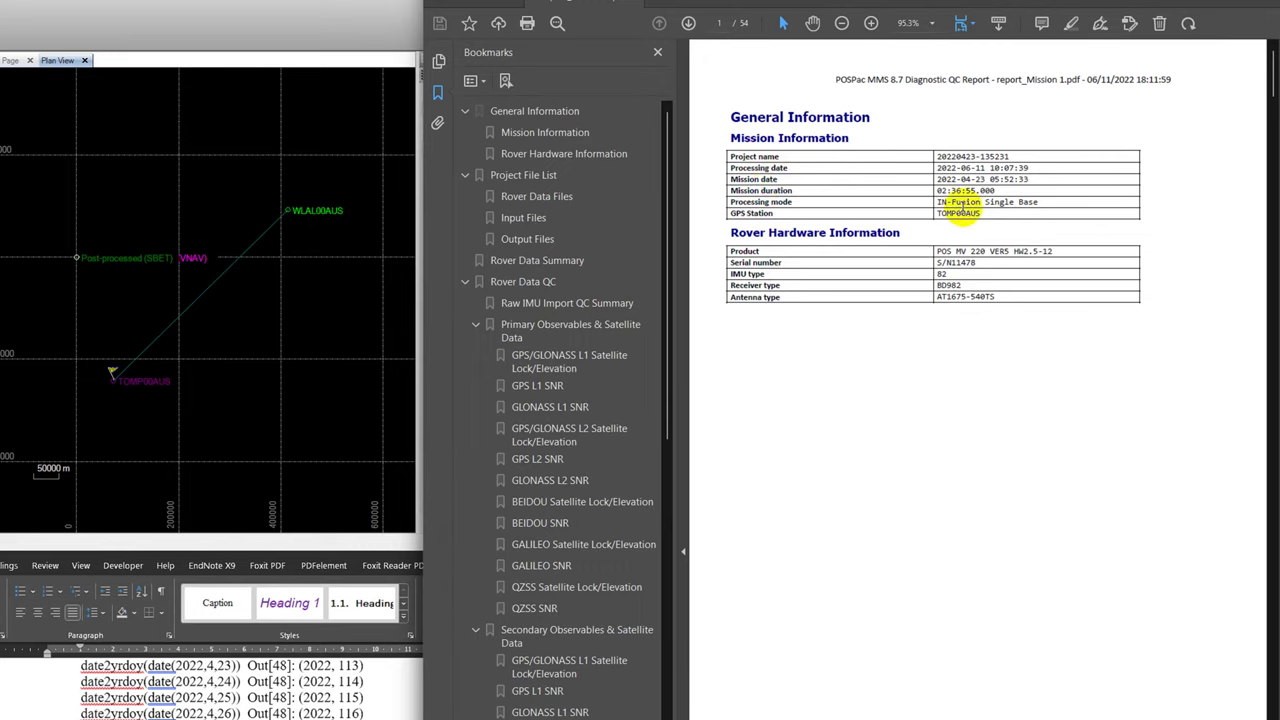
left_click_drag(1041, 203, 987, 204)
left_click(990, 213)
scroll(1057, 466, "down", 5)
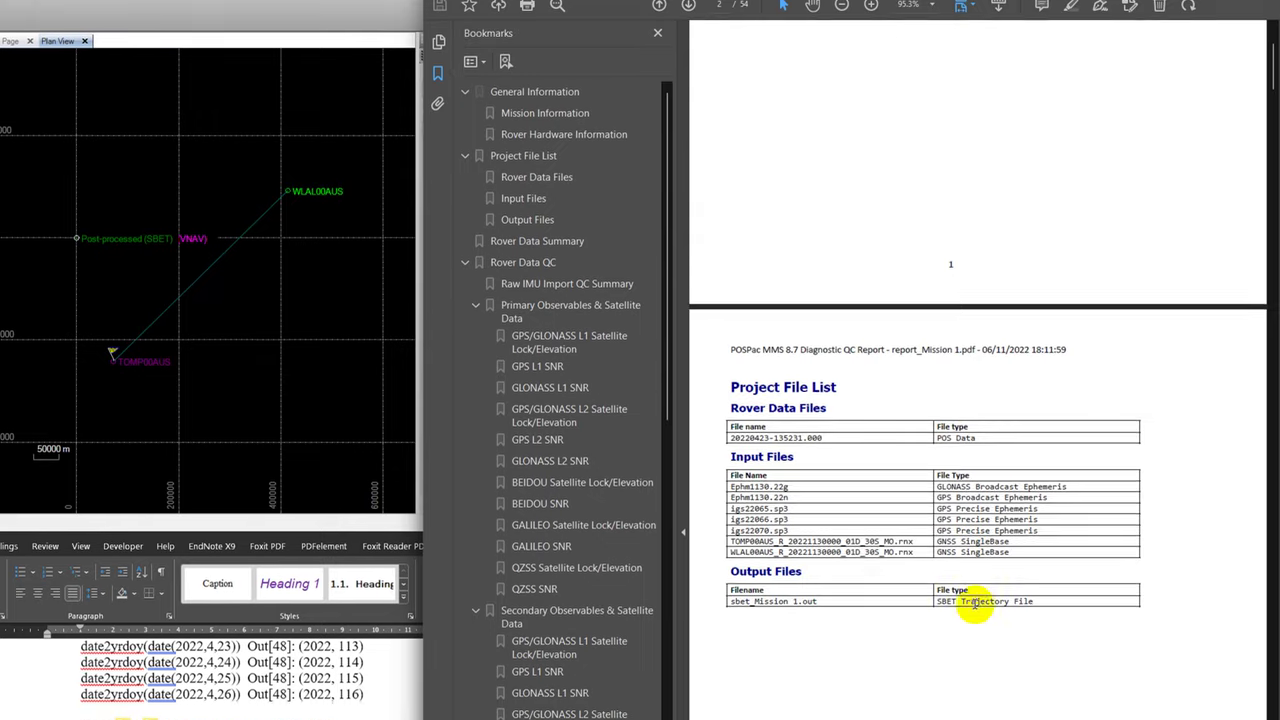
scroll(985, 587, "down", 1)
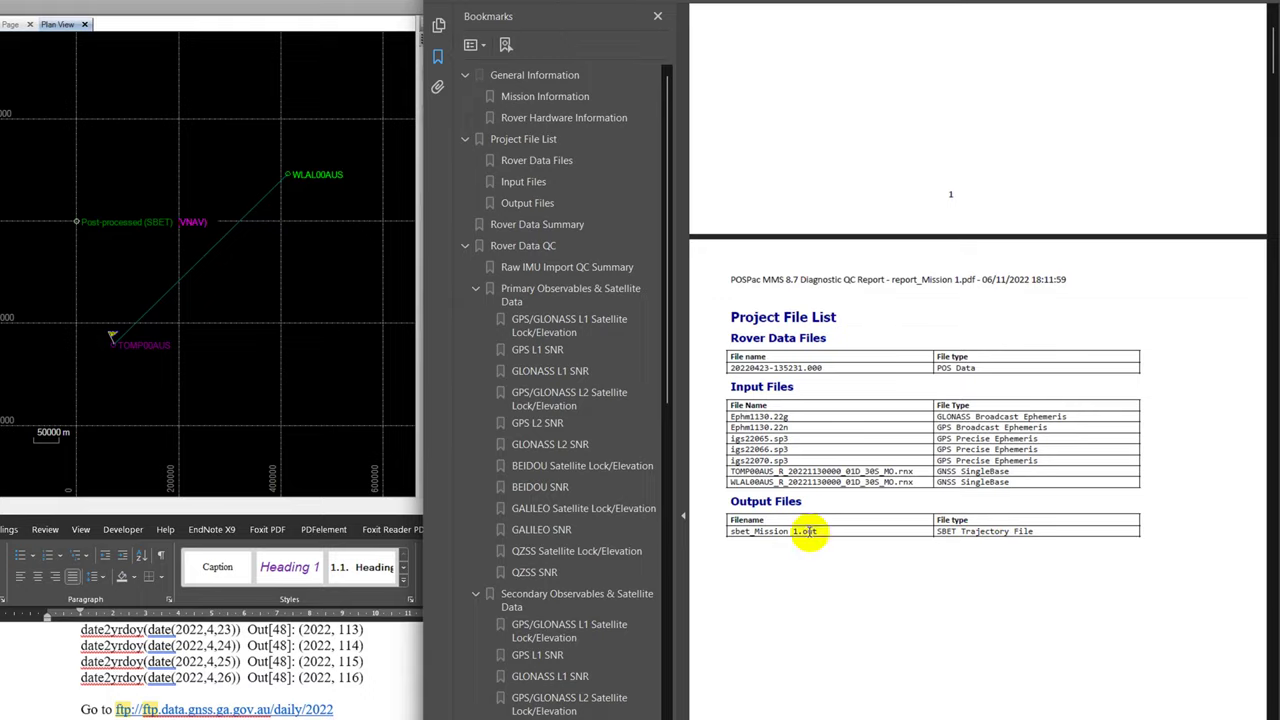
Step: Go from Mission 1 into its Proc folder and select the 243 MB sbet_Mission 1.out file
left_click(189, 449)
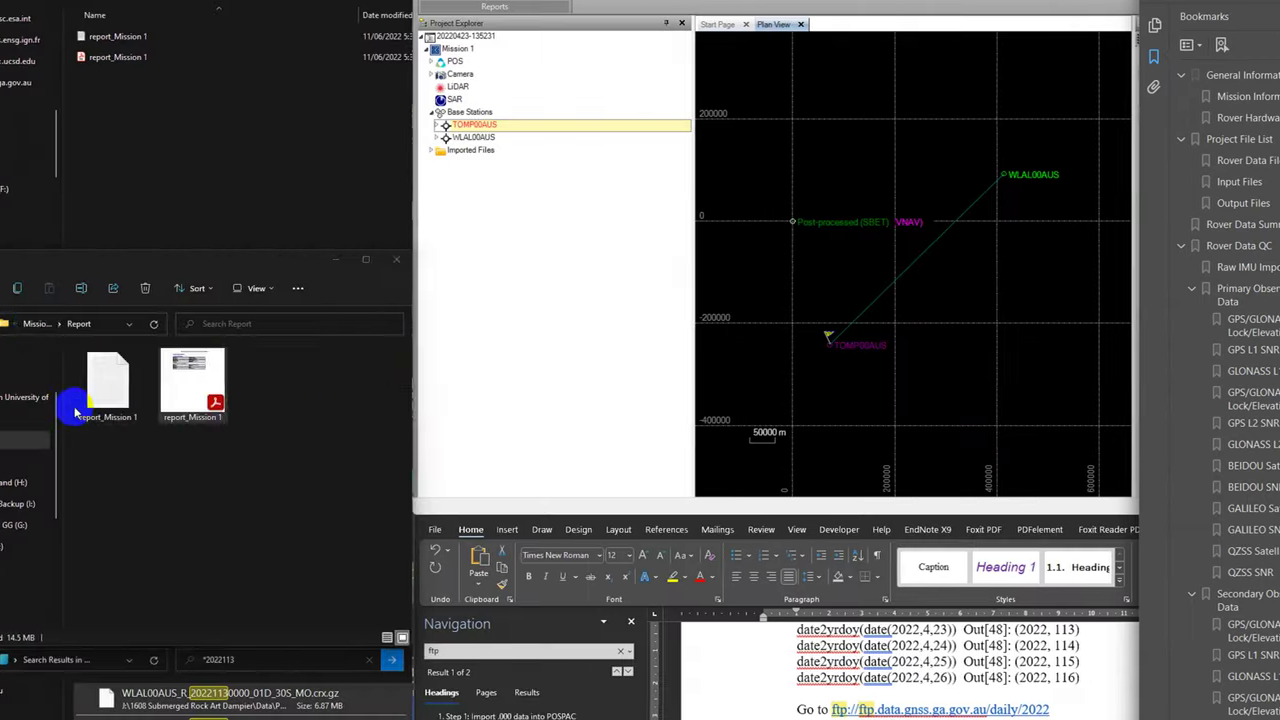
left_click(33, 325)
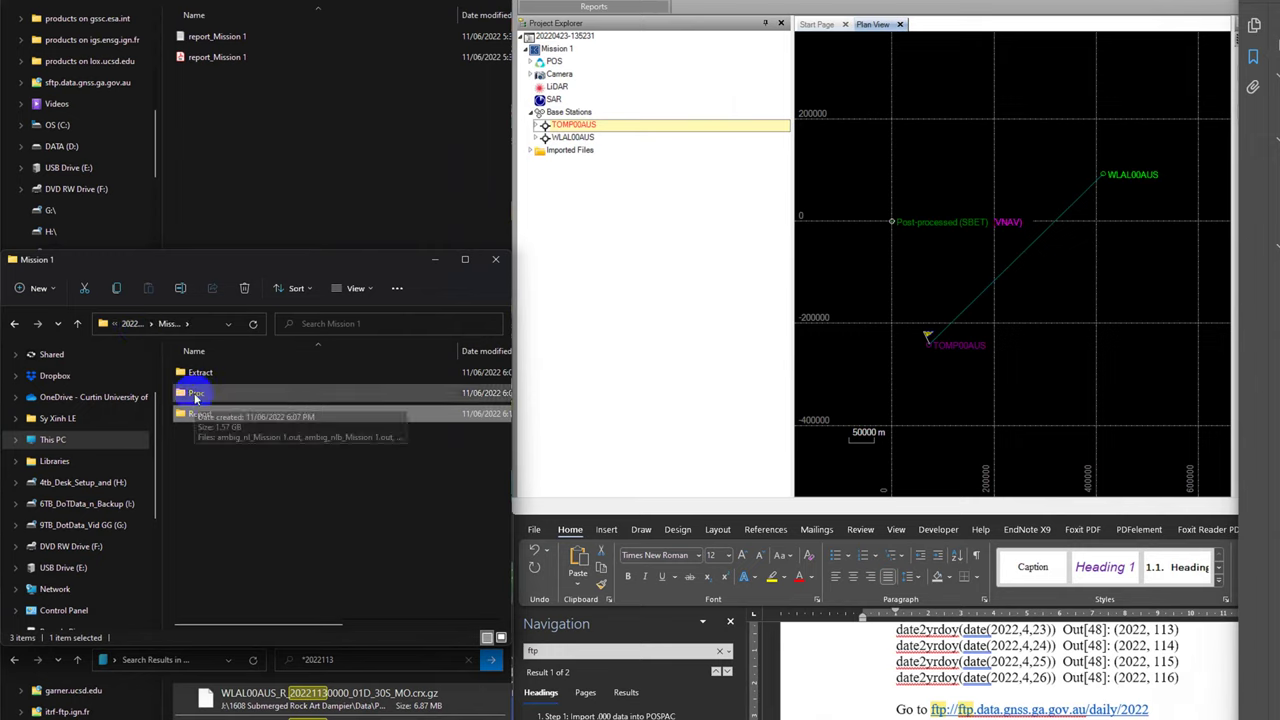
double_click(195, 393)
left_click(265, 462)
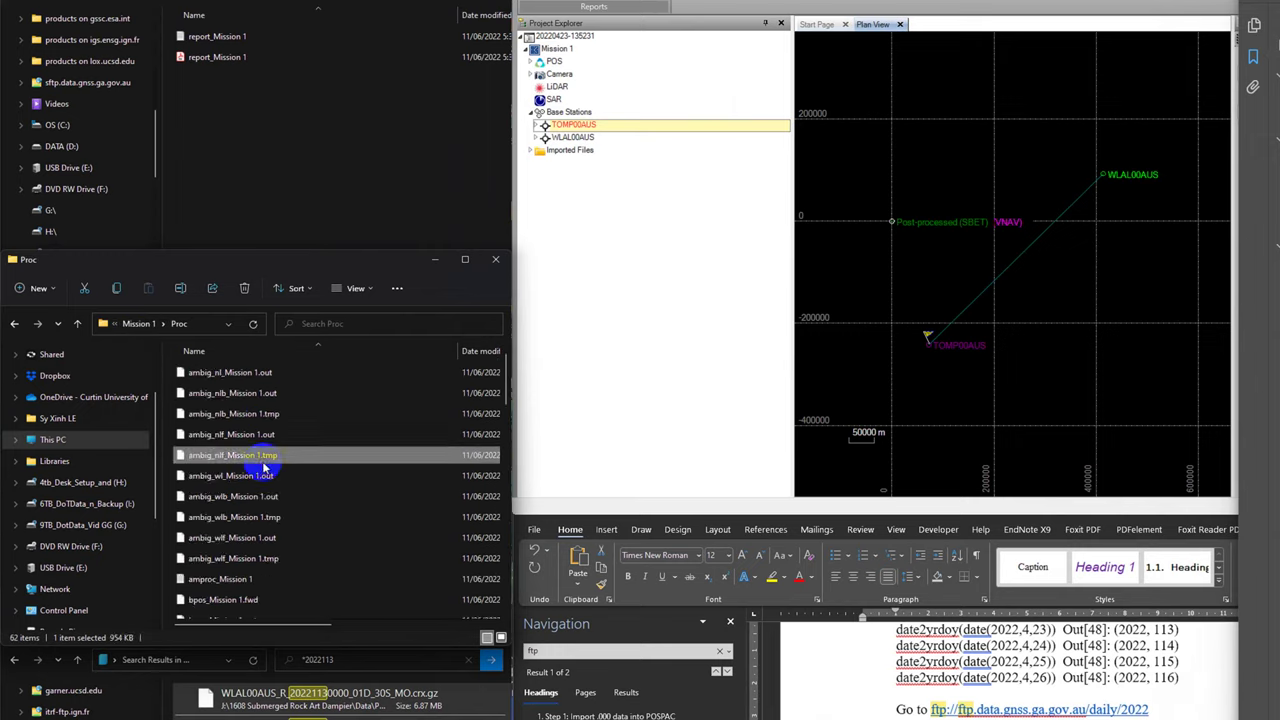
scroll(300, 450, "down", 15)
left_click(207, 385)
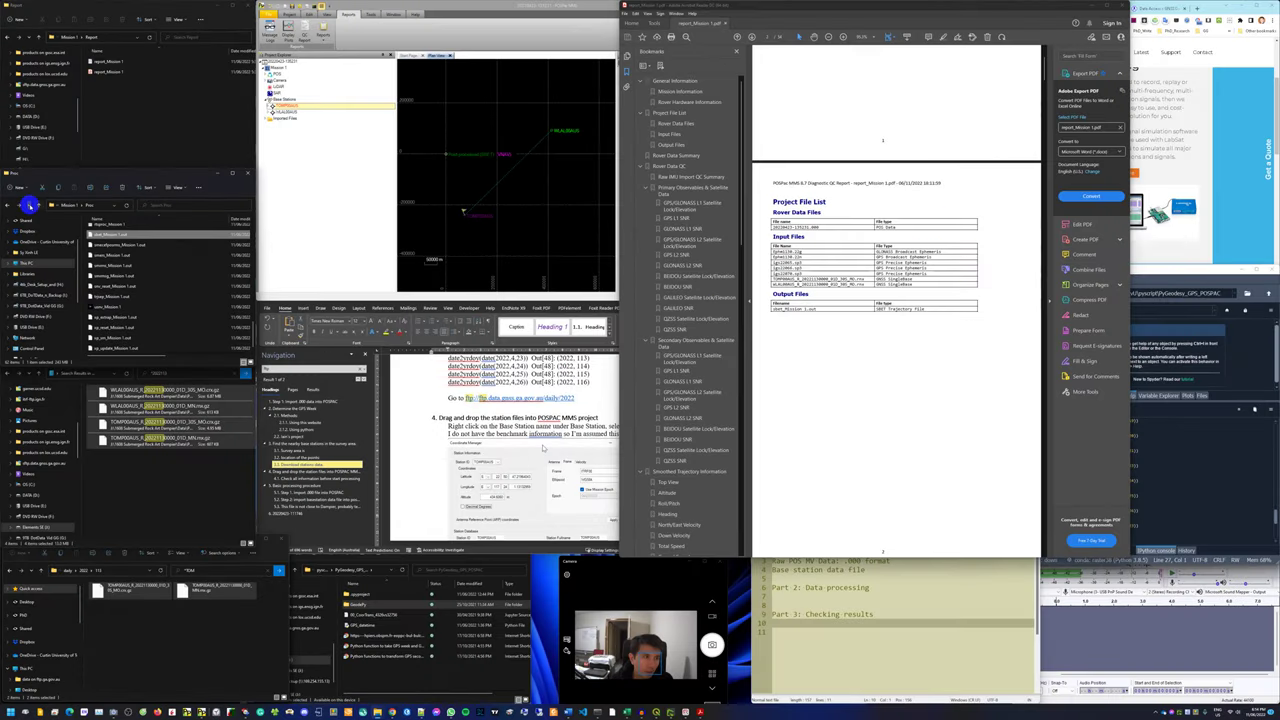
Step: Show the POSPAC Raw_Data folder's .000 raw files and bring the Notepad++ processing notes forward
left_click(68, 205)
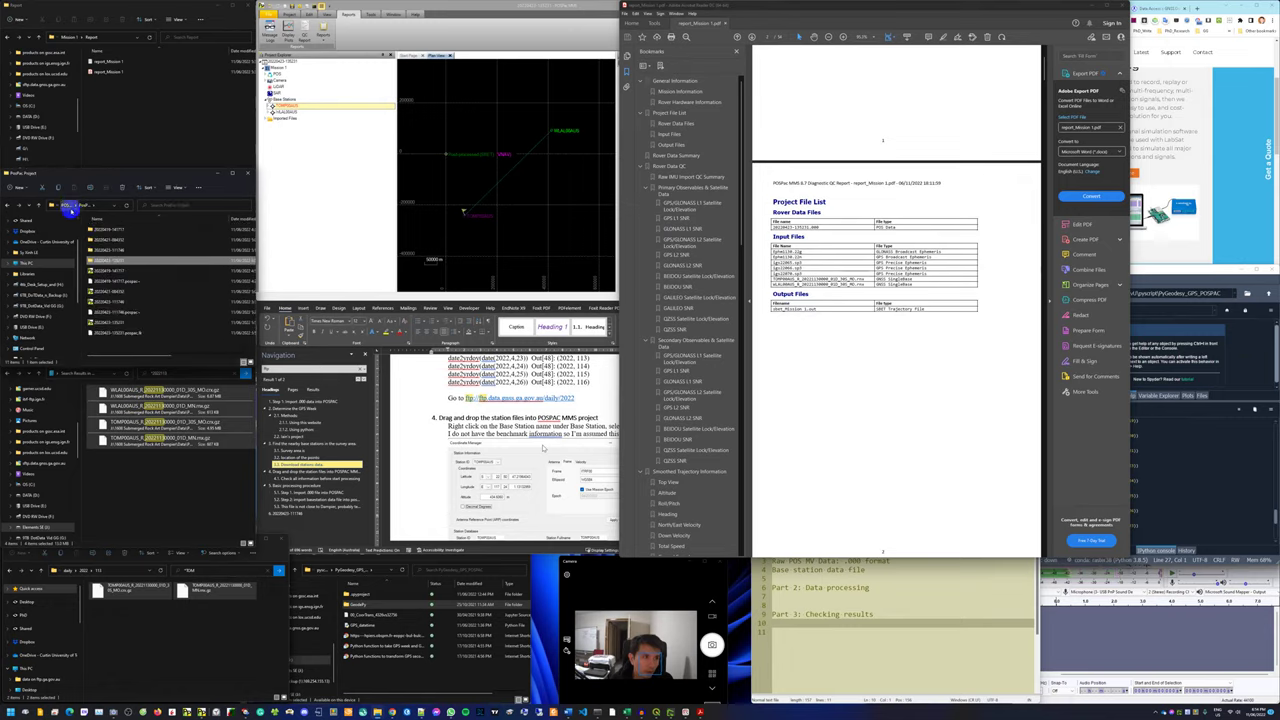
double_click(114, 252)
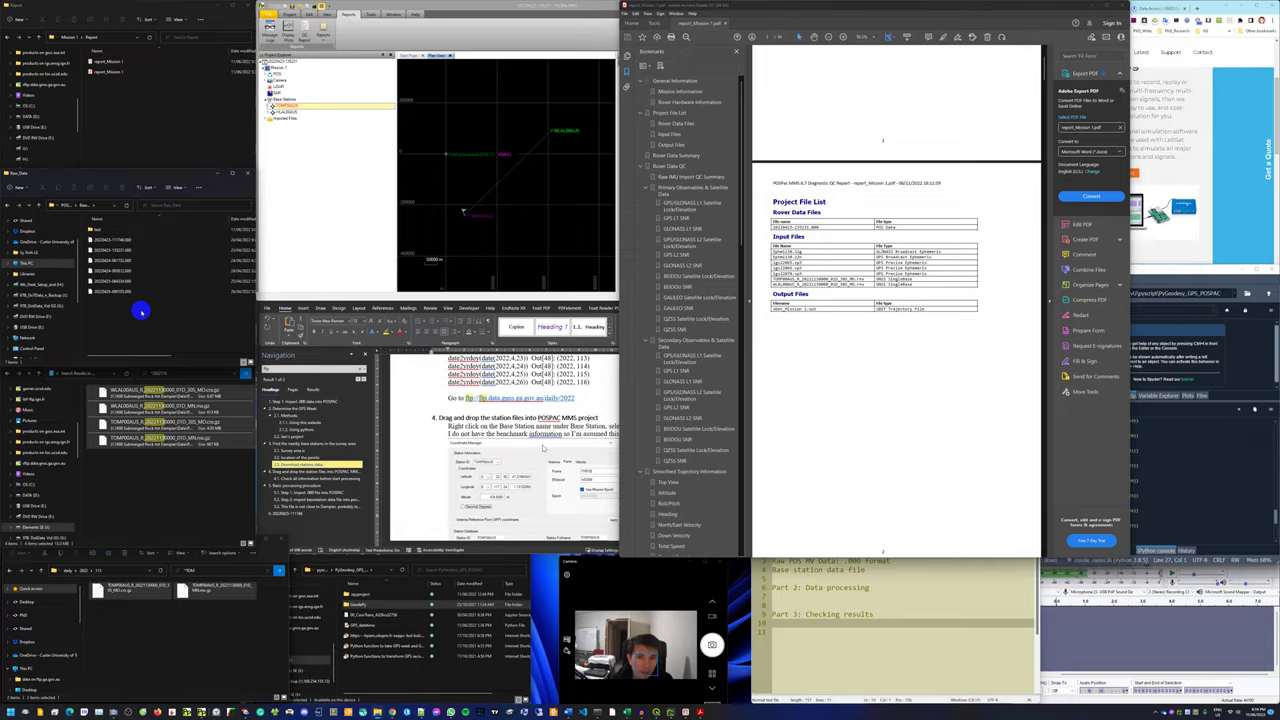
left_click(876, 613)
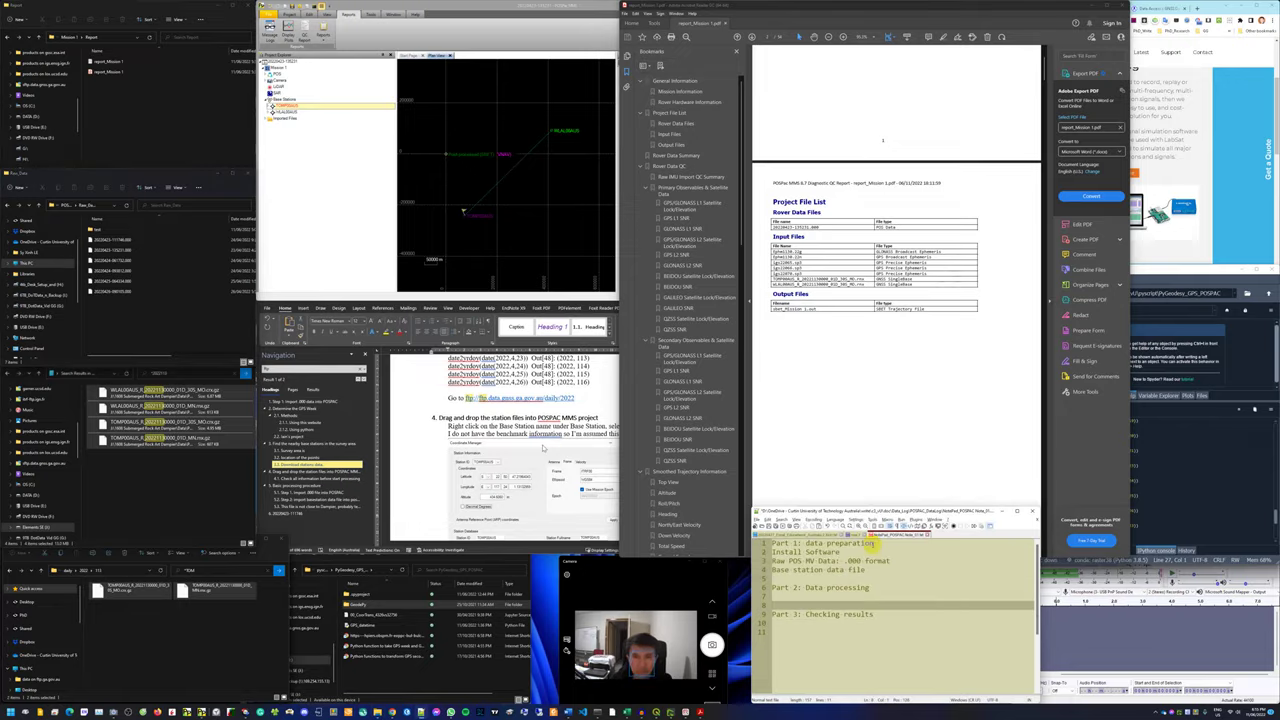